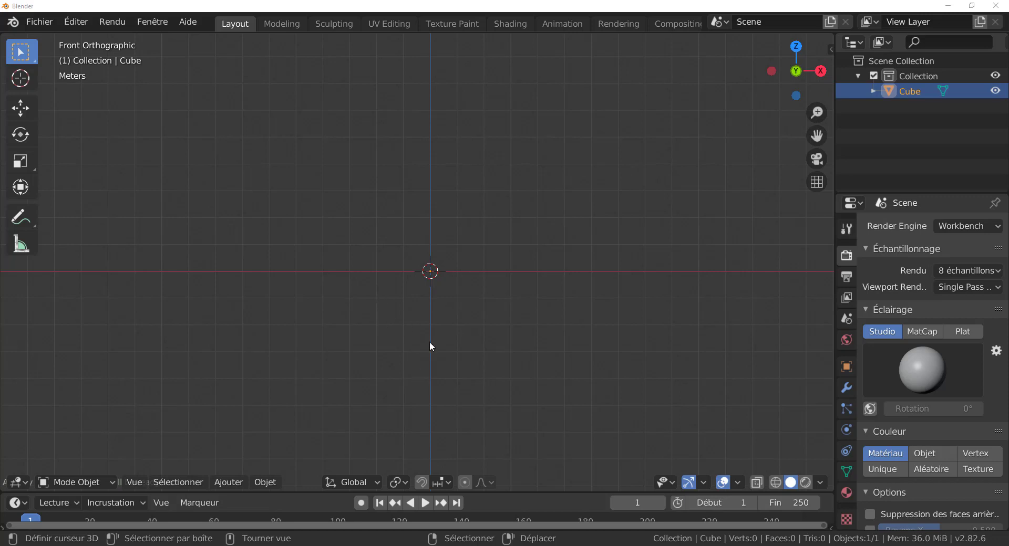
# - Add a monkey head mesh (Singe) and move it along the X axis, just clear of the 3D cursor
pyautogui.click(264, 483)
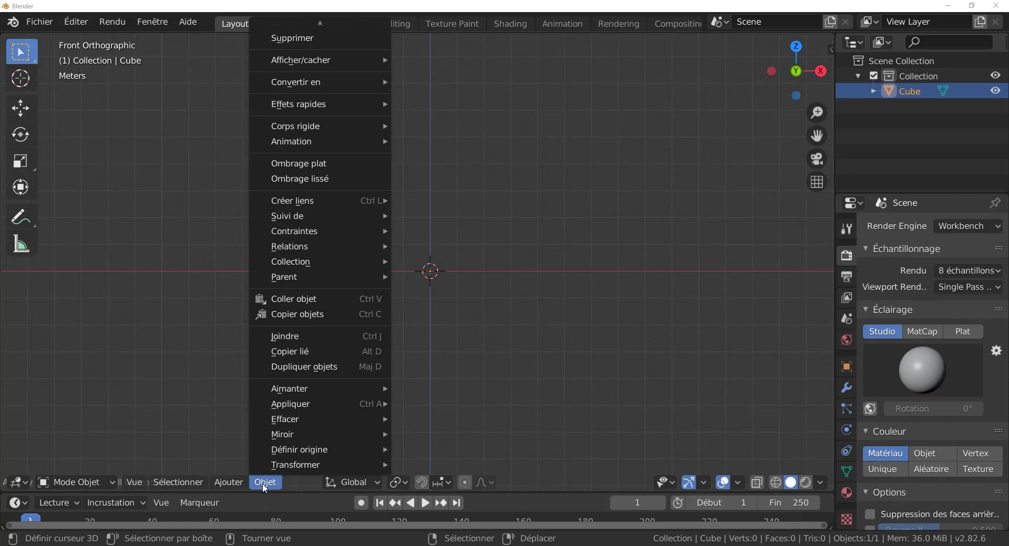
pyautogui.moveTo(228, 486)
pyautogui.moveTo(234, 465)
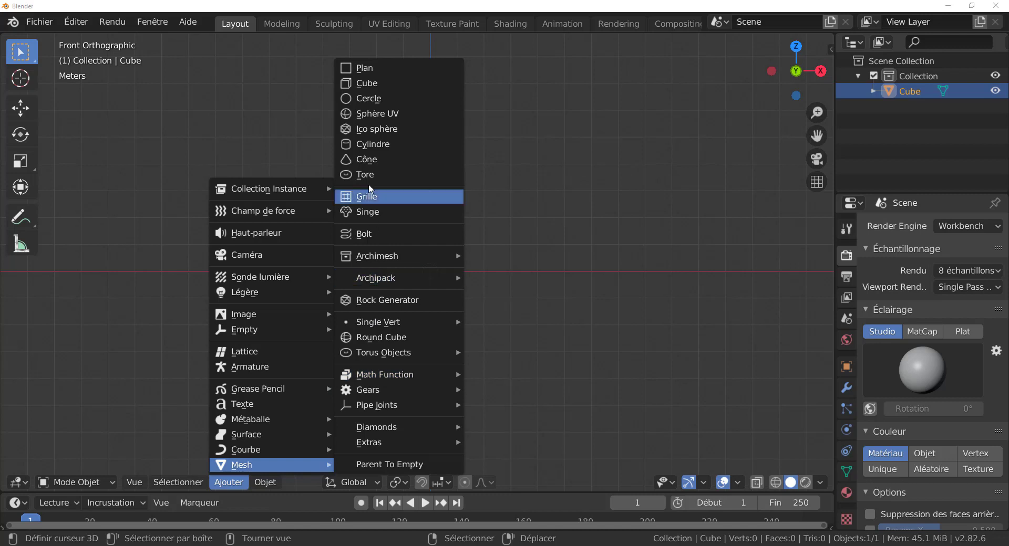
pyautogui.click(368, 212)
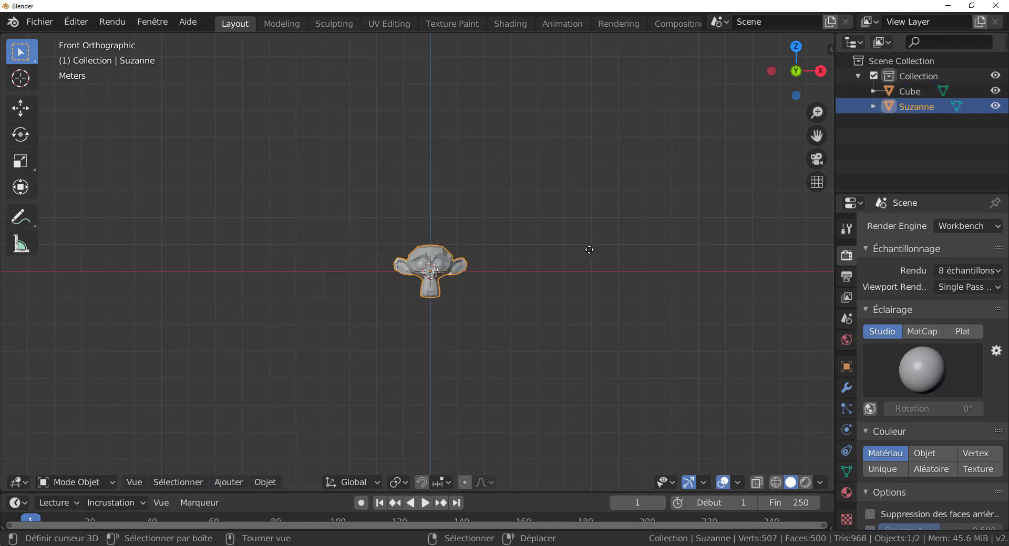
pyautogui.press('g')
pyautogui.click(459, 277)
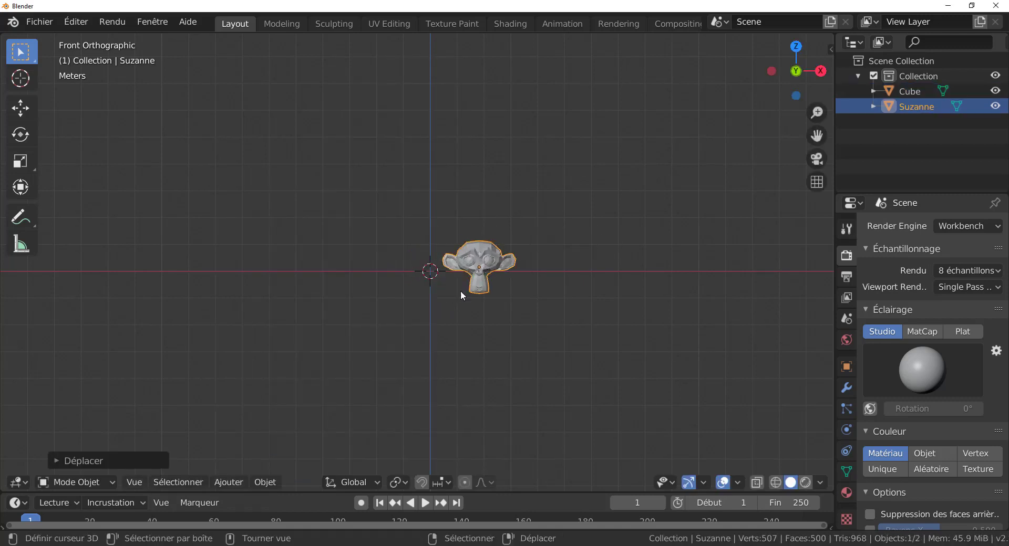
# - Add a cylinder mesh and move it away from the monkey head, to the opposite side of the origin and slightly higher
pyautogui.click(227, 485)
pyautogui.moveTo(230, 467)
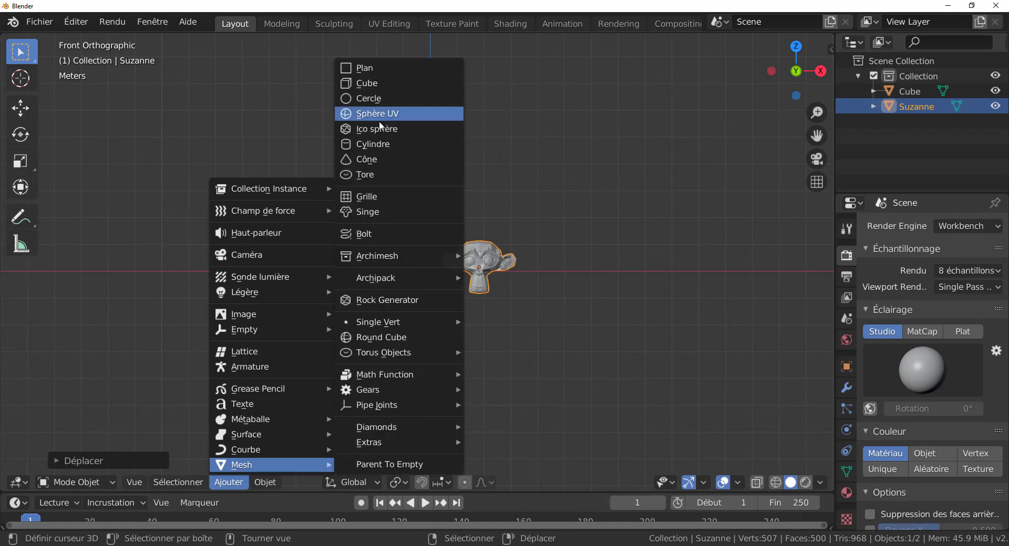
pyautogui.click(381, 144)
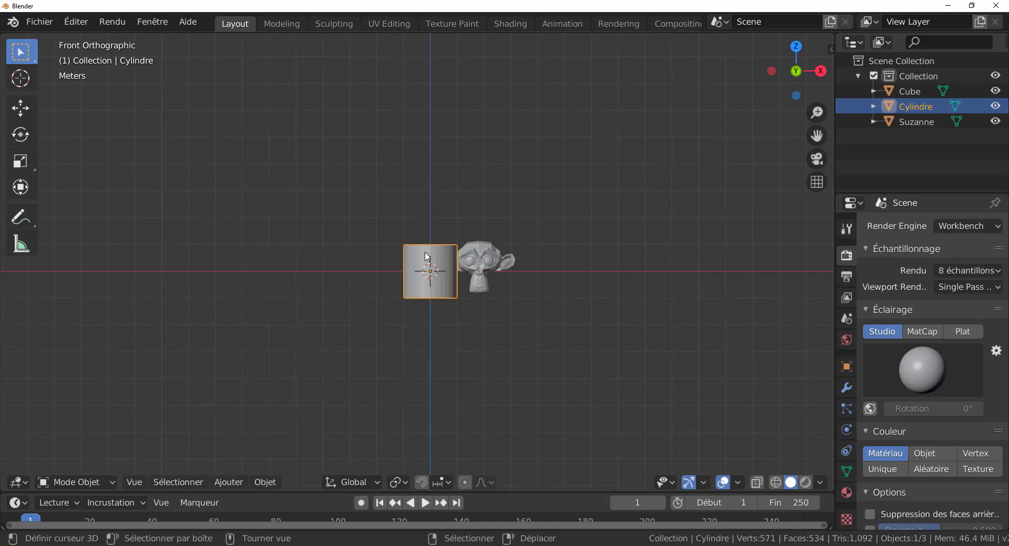
pyautogui.press('g')
pyautogui.click(340, 216)
# - Add a cube mesh and move it slightly toward the cylinder, between the cylinder and the monkey head
pyautogui.click(230, 482)
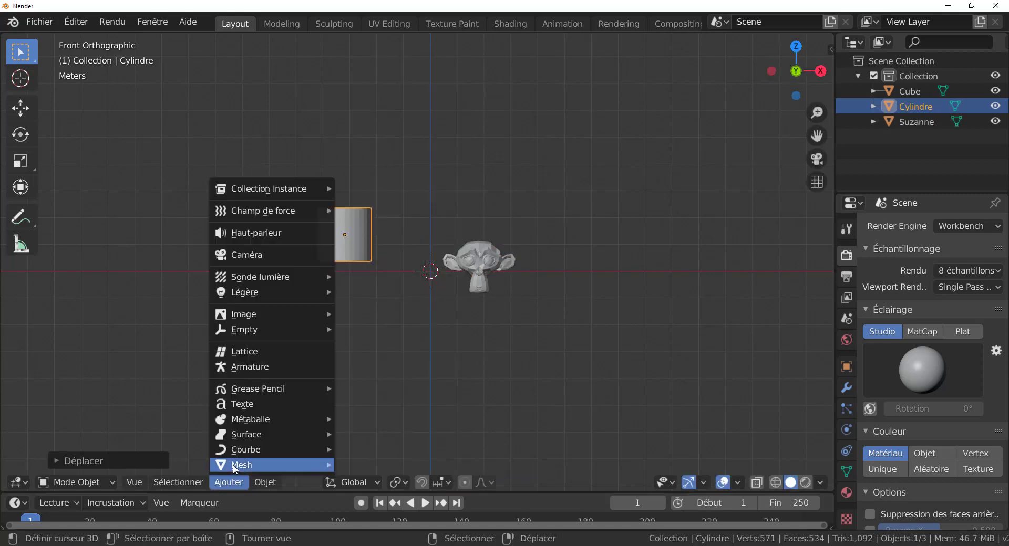
pyautogui.moveTo(237, 464)
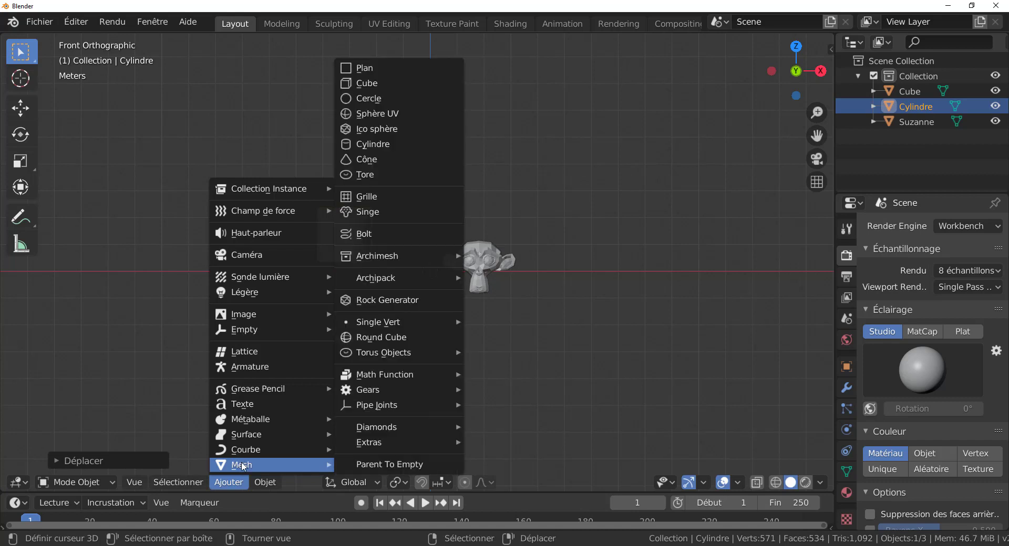
pyautogui.click(377, 83)
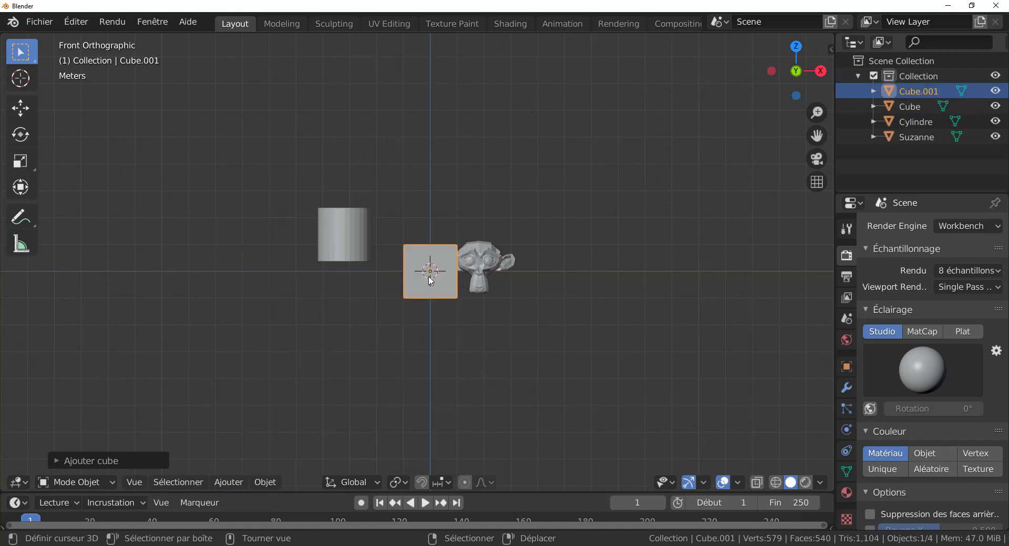
pyautogui.press('g')
pyautogui.click(408, 262)
# - Move the monkey head up against the cube, and the cylinder about 0.97 m toward the cube's opposite side
pyautogui.moveTo(408, 263); pyautogui.dragTo(416, 390, button='middle')
pyautogui.click(463, 261)
pyautogui.press('g')
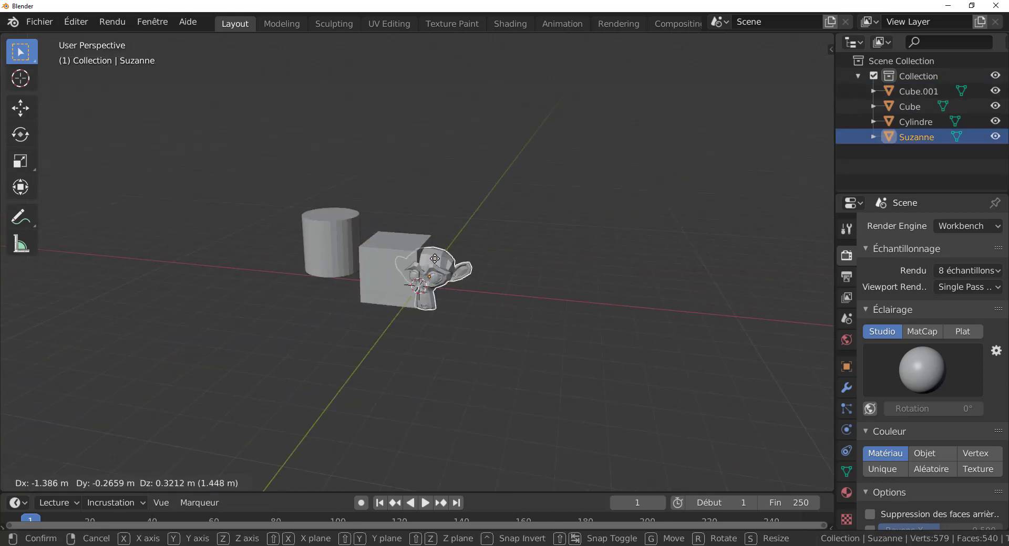
pyautogui.click(439, 259)
pyautogui.click(345, 245)
pyautogui.press('g')
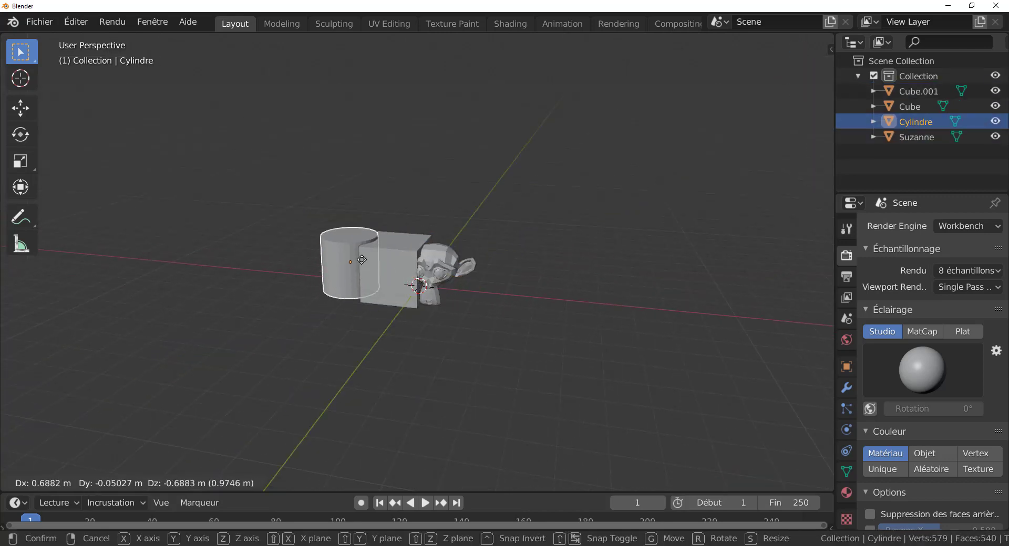
pyautogui.click(362, 260)
# - Isolate the cube between the cylinder and the monkey head in local view
pyautogui.moveTo(361, 260); pyautogui.dragTo(430, 305, button='middle')
pyautogui.scroll(2, 416, 323)
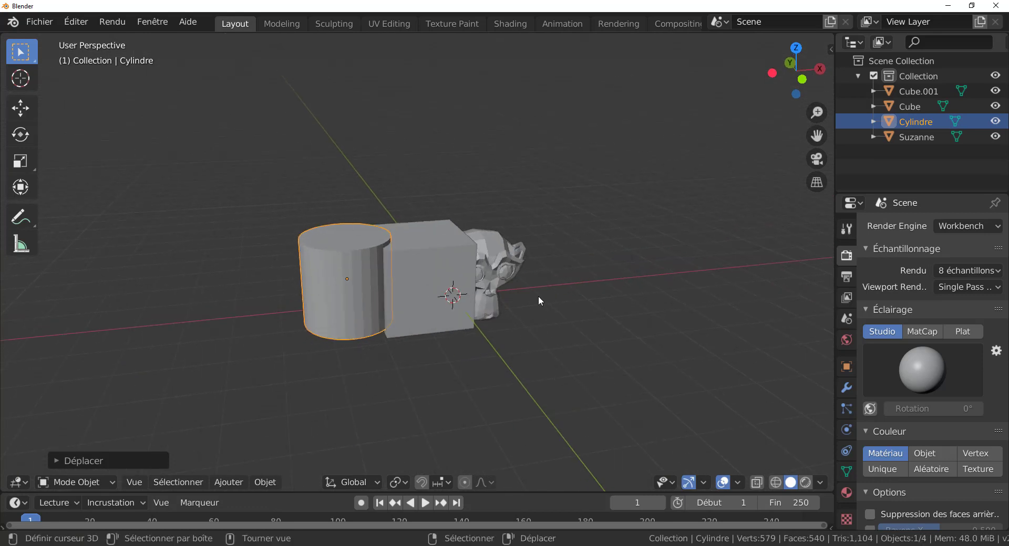
pyautogui.moveTo(538, 296); pyautogui.dragTo(485, 319, button='middle')
pyautogui.moveTo(390, 296); pyautogui.dragTo(374, 279, button='middle')
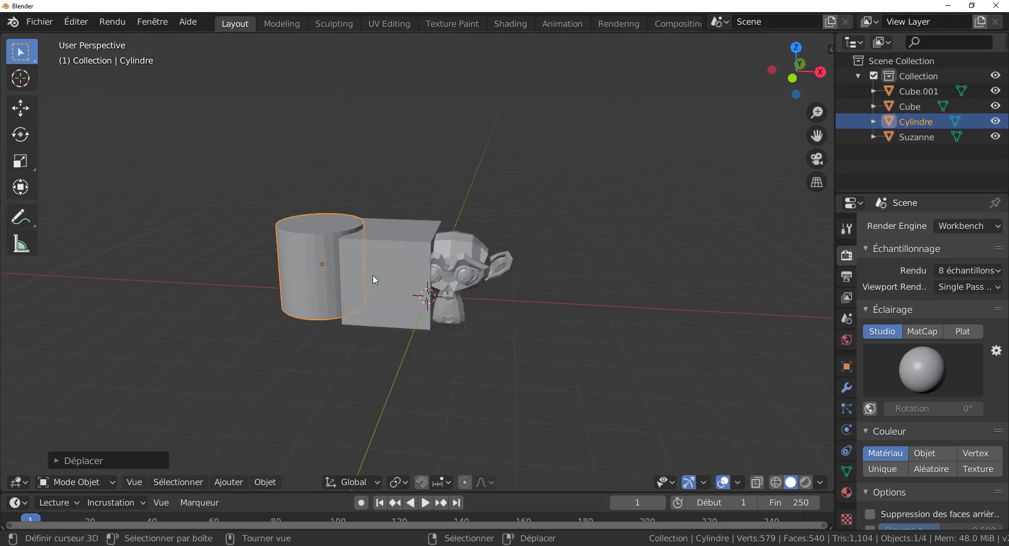
pyautogui.scroll(2, 374, 279)
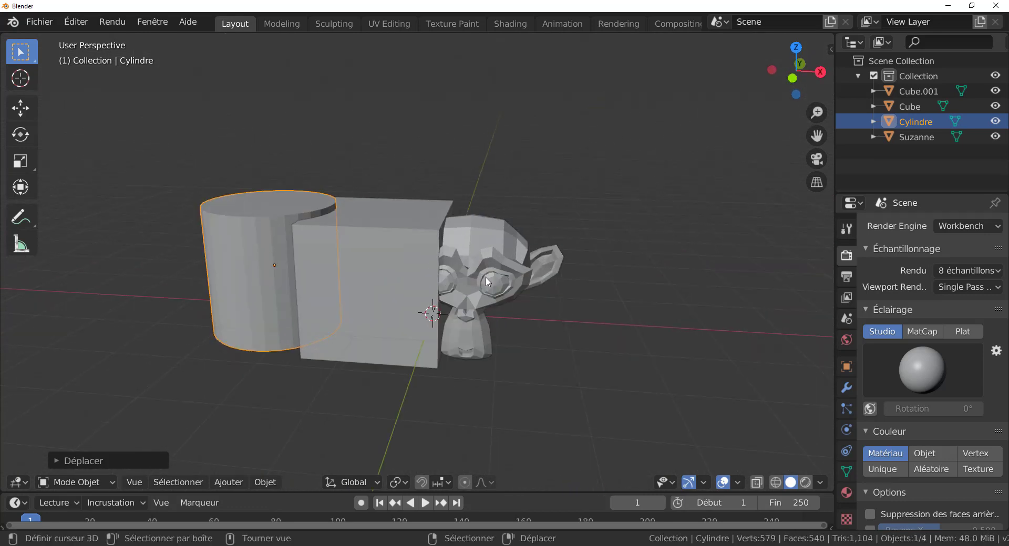
pyautogui.click(295, 321)
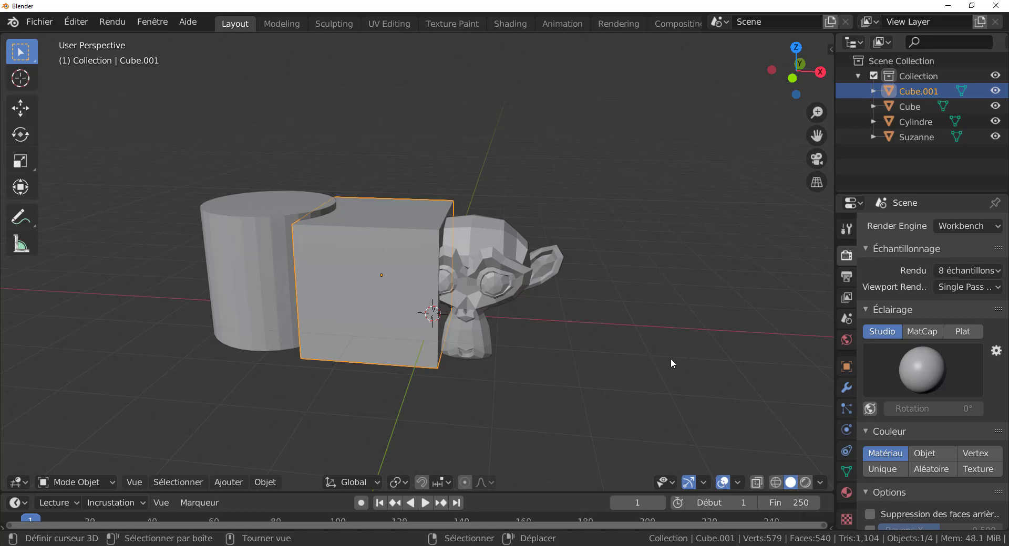
pyautogui.press('KP_Divide')
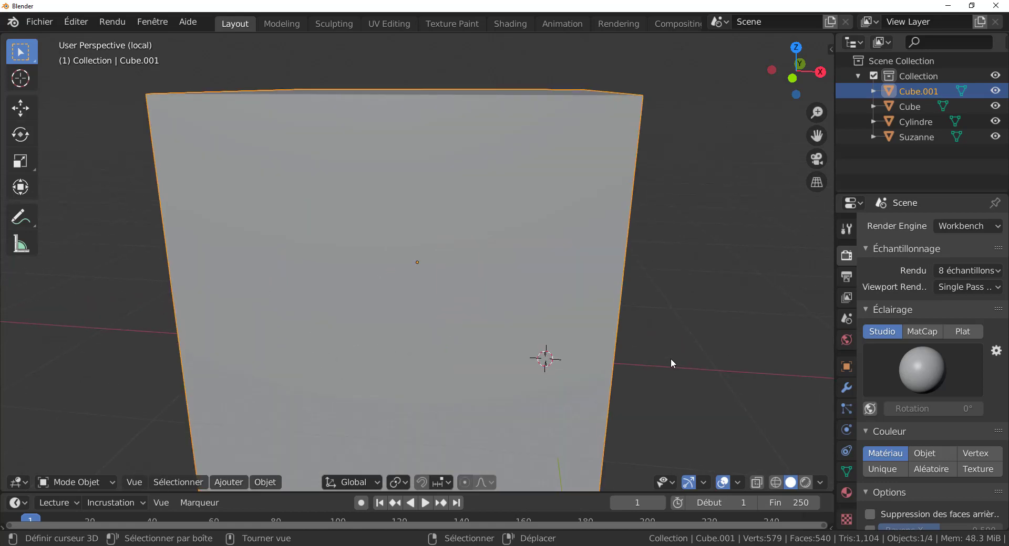
pyautogui.scroll(-7, 671, 359)
pyautogui.scroll(3, 640, 353)
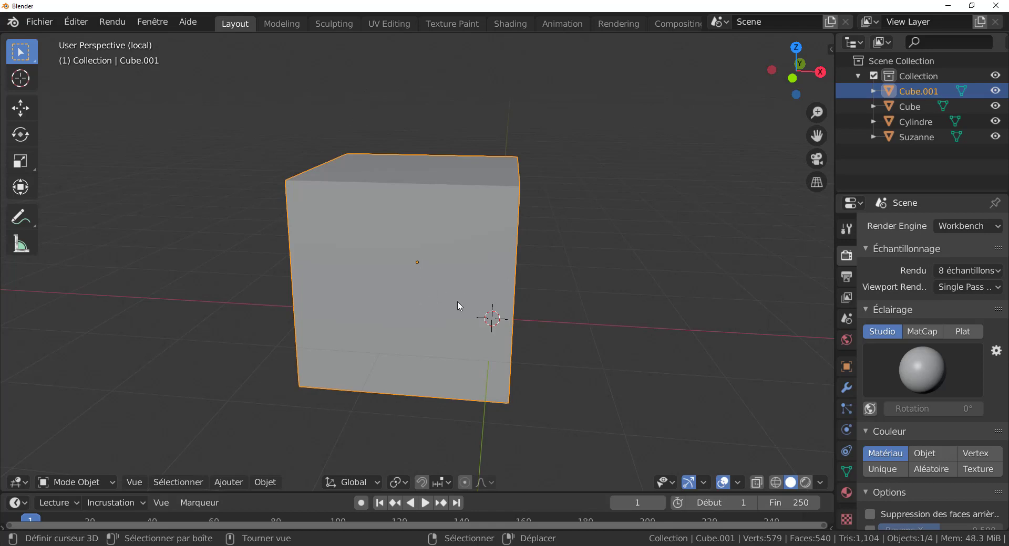
# - Switch the isolated cube to Edit Mode and inspect its mesh from several angles
pyautogui.press('Tab')
pyautogui.scroll(-2, 583, 320)
pyautogui.moveTo(561, 326); pyautogui.dragTo(532, 349, button='middle')
pyautogui.scroll(2, 403, 388)
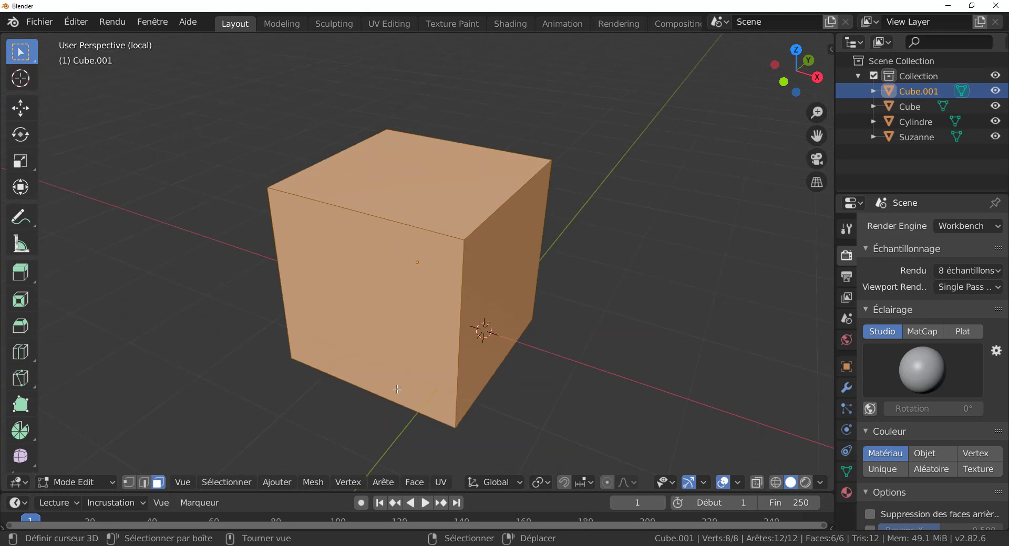
pyautogui.moveTo(530, 282); pyautogui.dragTo(602, 298, button='middle')
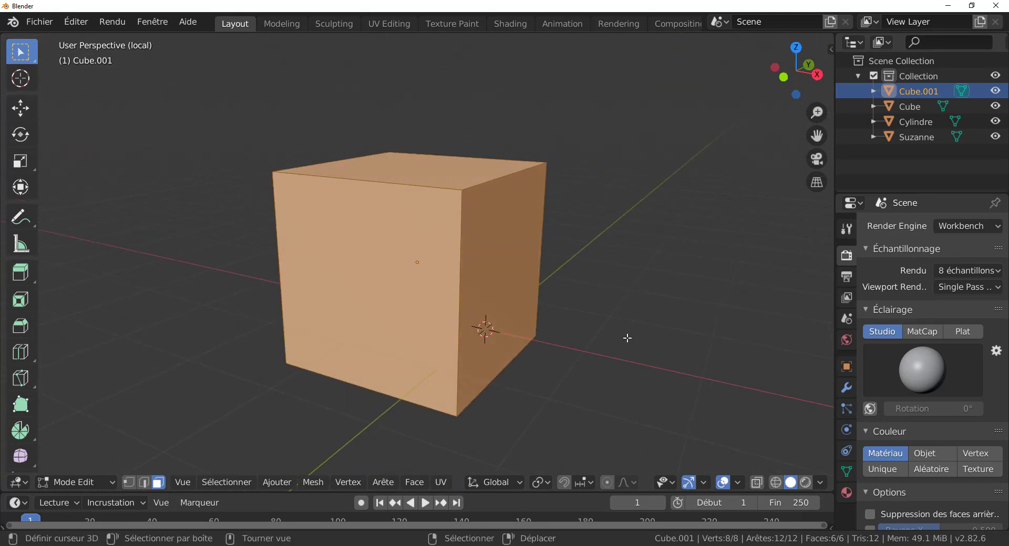
# - Exit local view while staying in Edit Mode, and isolate the cube in local view again
pyautogui.press('KP_Divide')
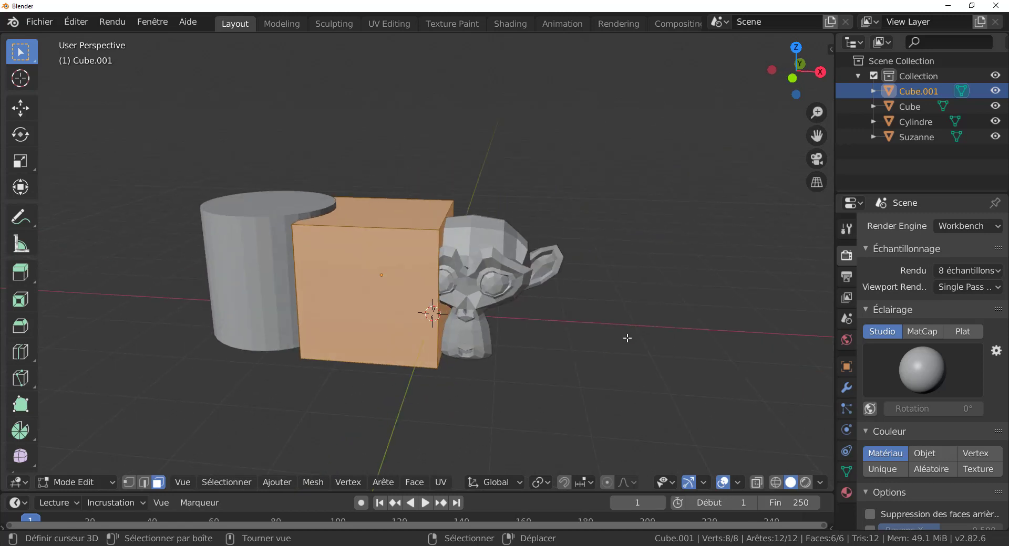
pyautogui.scroll(1, 480, 286)
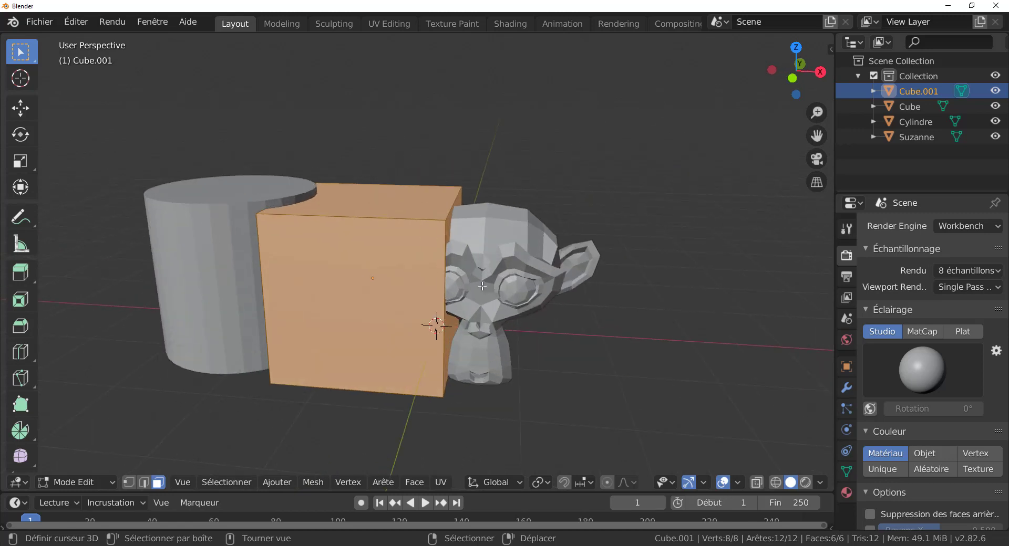
pyautogui.press('KP_Divide')
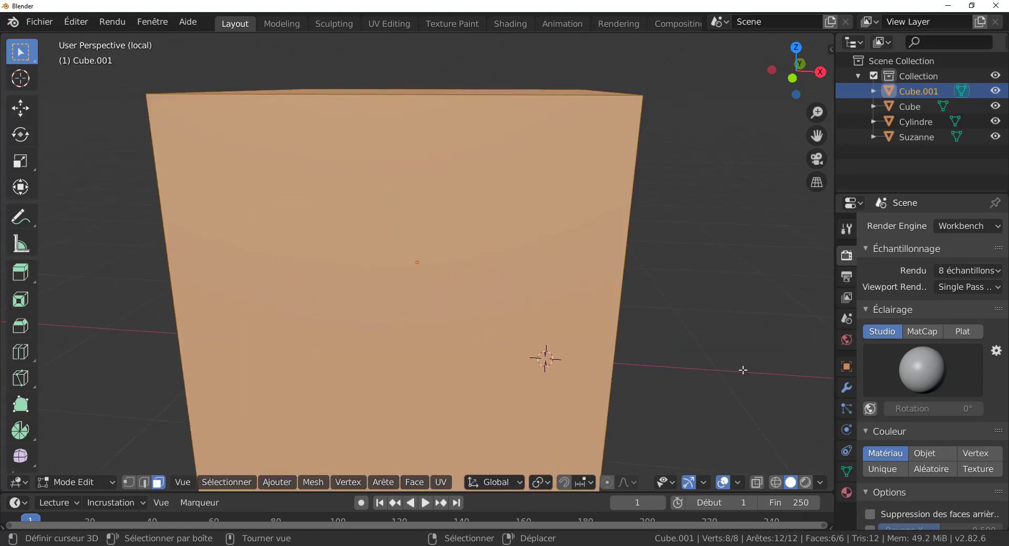
pyautogui.scroll(-5, 743, 370)
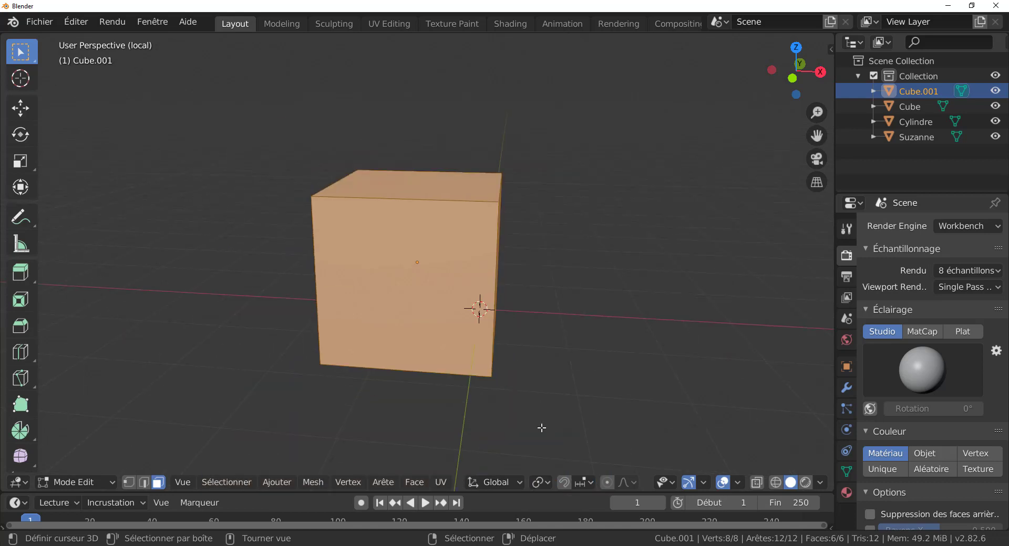
pyautogui.moveTo(498, 351); pyautogui.dragTo(458, 363, button='middle')
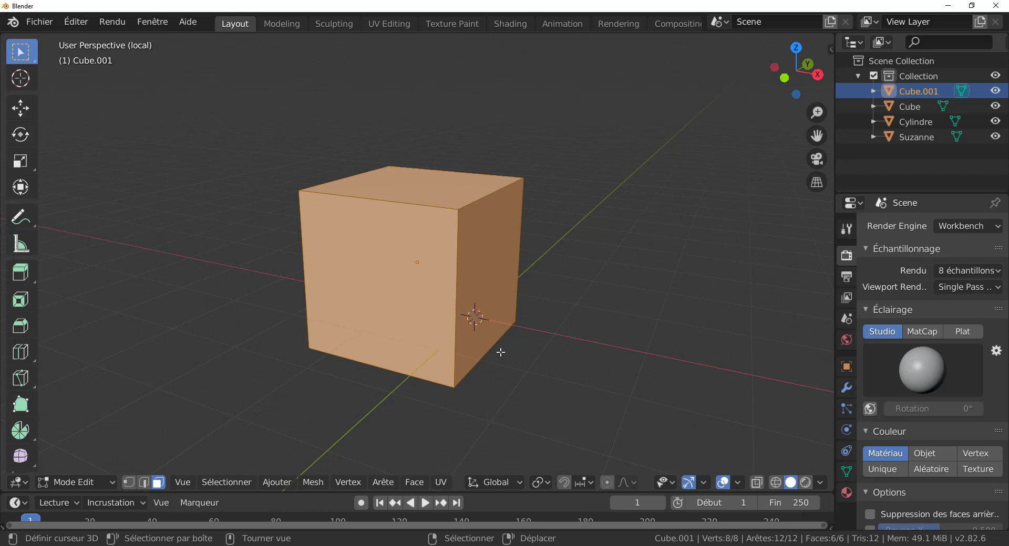
# - Return the cube to Object Mode and exit local view to bring back all objects
pyautogui.press('Tab')
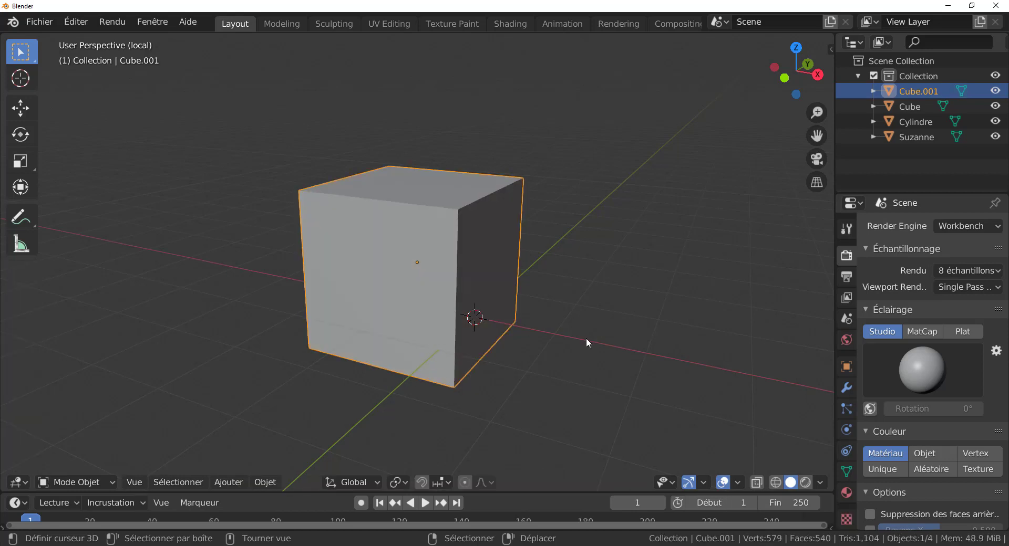
pyautogui.press('KP_Divide')
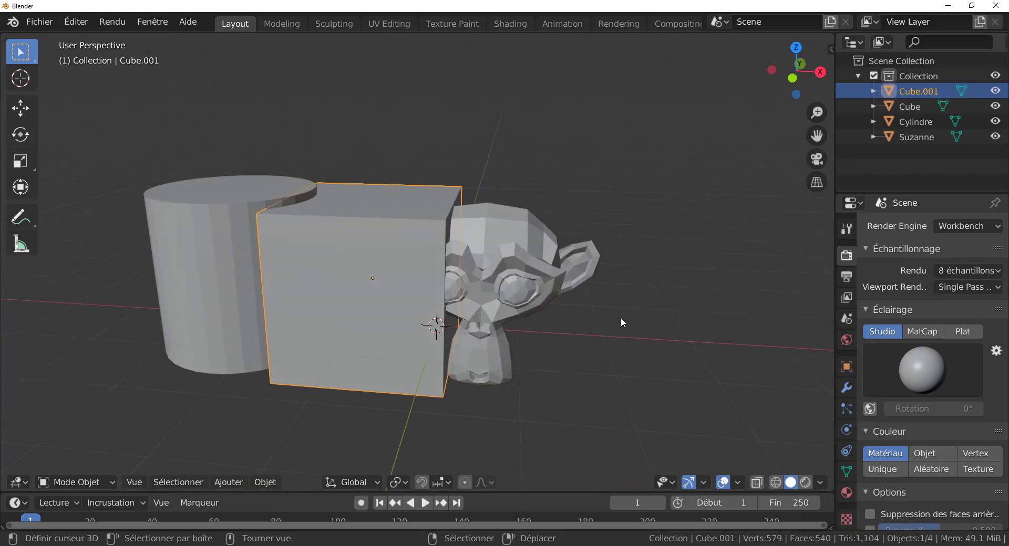
# - Isolate the monkey head in local view and switch it to Edit Mode
pyautogui.click(521, 295)
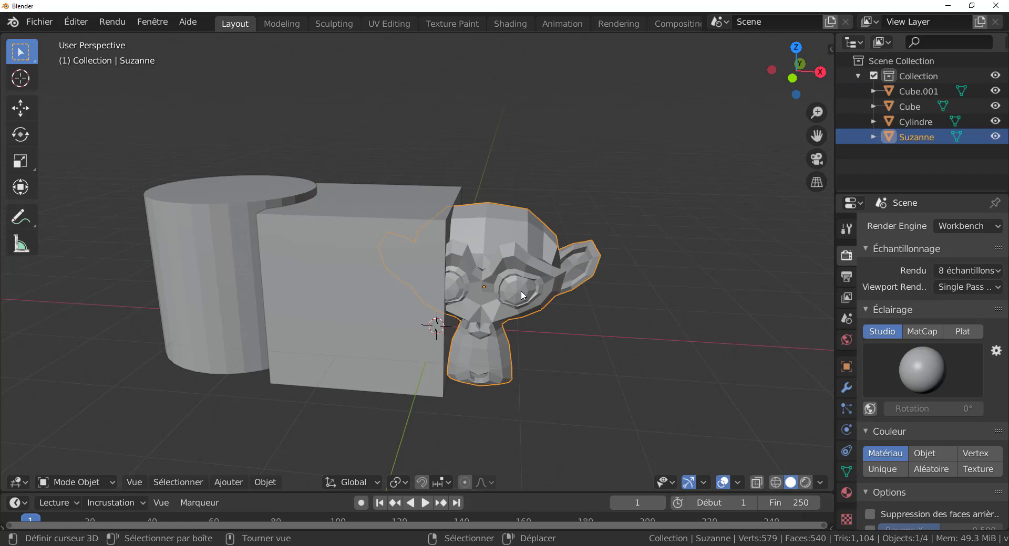
pyautogui.press('KP_Divide')
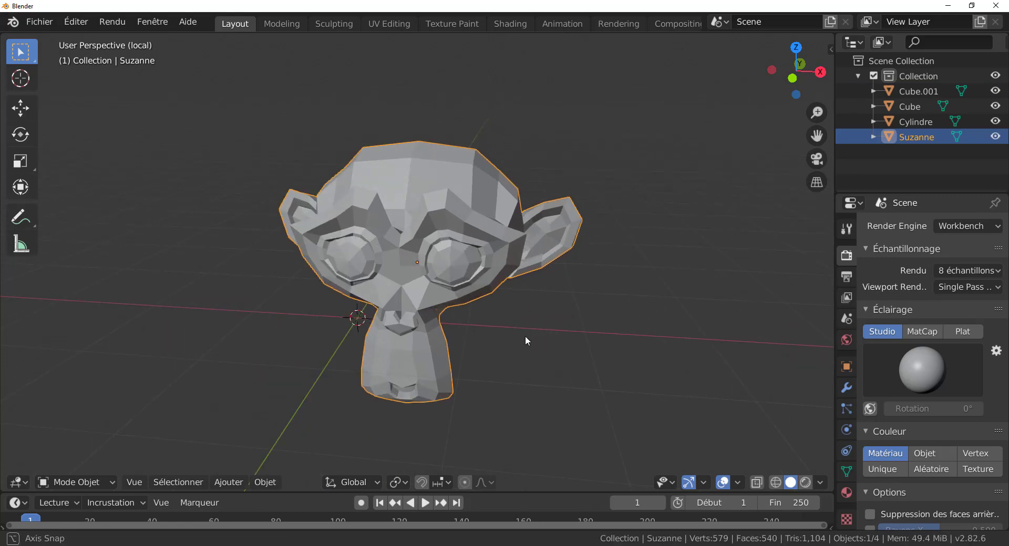
pyautogui.moveTo(525, 335); pyautogui.dragTo(517, 333, button='middle')
pyautogui.press('Tab')
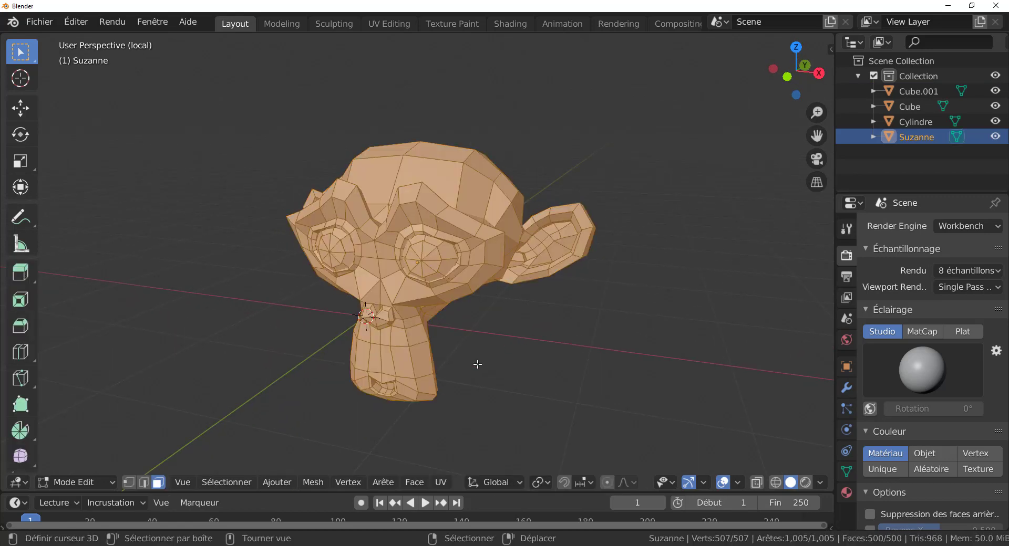
pyautogui.scroll(2, 463, 371)
pyautogui.scroll(2, 429, 299)
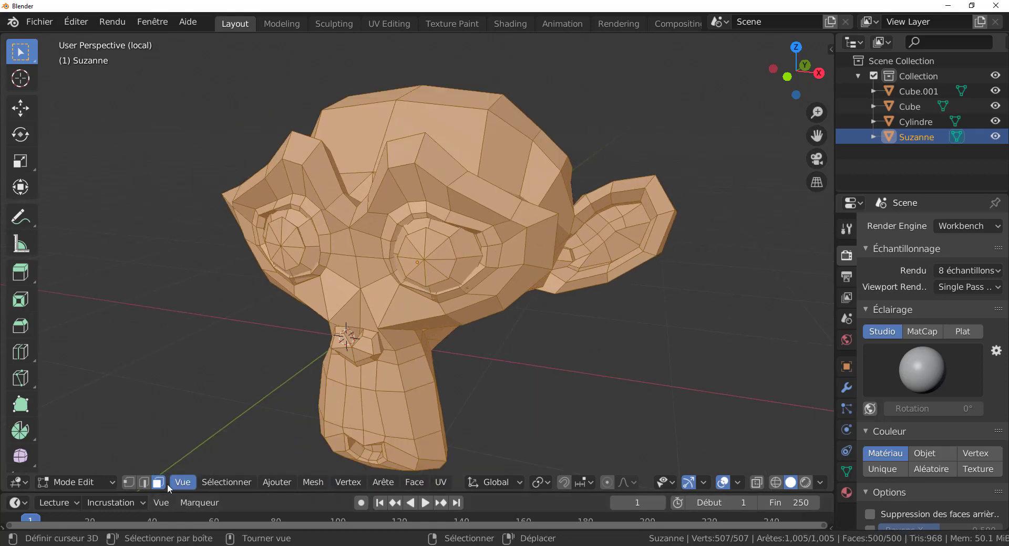
# - Circle-select the faces around the monkey's eye nearest the visible ear, including the brow and forehead, and hide them
pyautogui.click(586, 323)
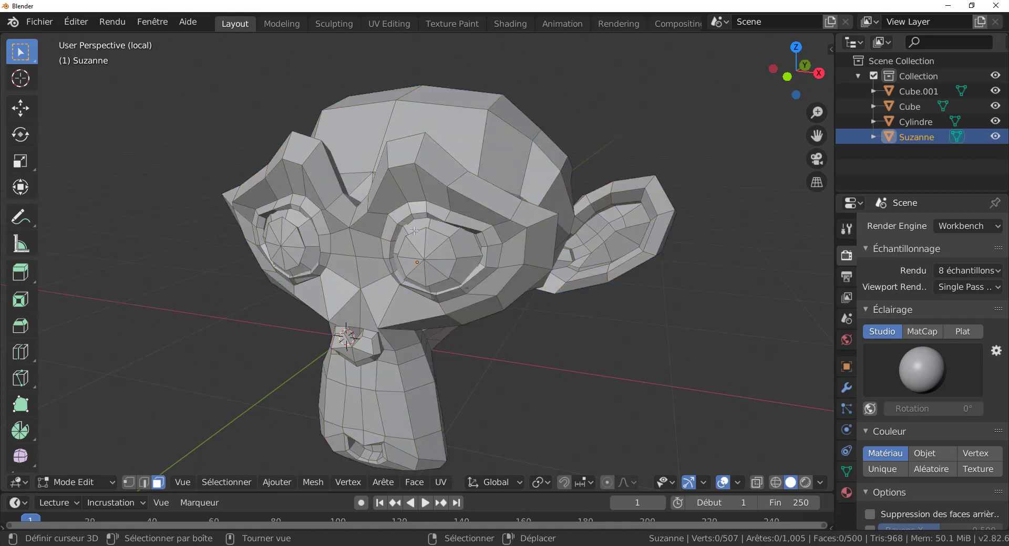
pyautogui.press('c')
pyautogui.moveTo(424, 202)
pyautogui.mouseDown()
pyautogui.moveTo(504, 157)
pyautogui.moveTo(462, 257)
pyautogui.moveTo(378, 210)
pyautogui.moveTo(525, 247)
pyautogui.moveTo(421, 294)
pyautogui.moveTo(452, 308)
pyautogui.moveTo(405, 297)
pyautogui.moveTo(393, 223)
pyautogui.mouseUp()
pyautogui.press('Escape')
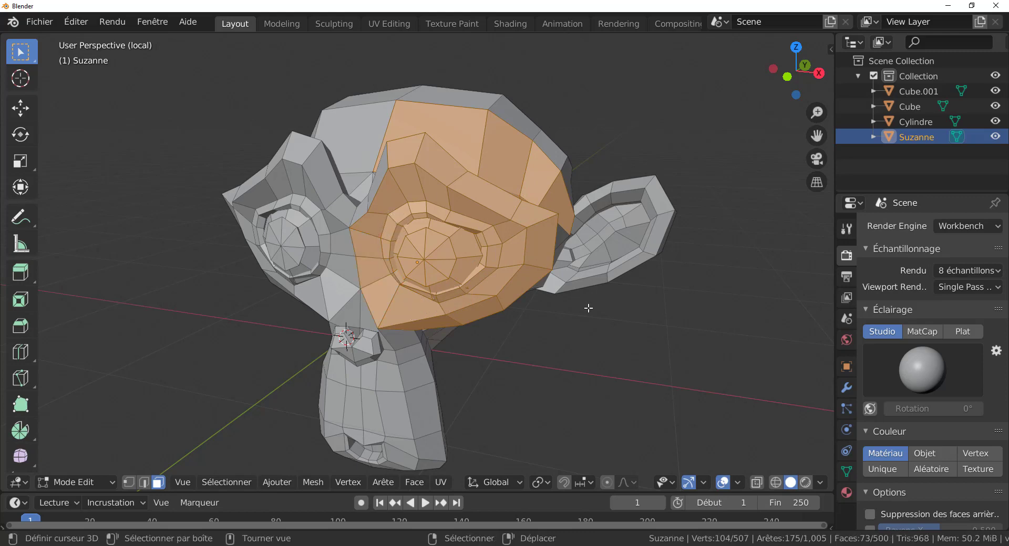
pyautogui.press('h')
# - Select the strip of interior faces exposed around the opened eye socket and hide them
pyautogui.moveTo(601, 370)
pyautogui.mouseDown(button='middle')
pyautogui.moveTo(578, 349)
pyautogui.moveTo(585, 369)
pyautogui.mouseUp(button='middle')
pyautogui.scroll(5, 475, 344)
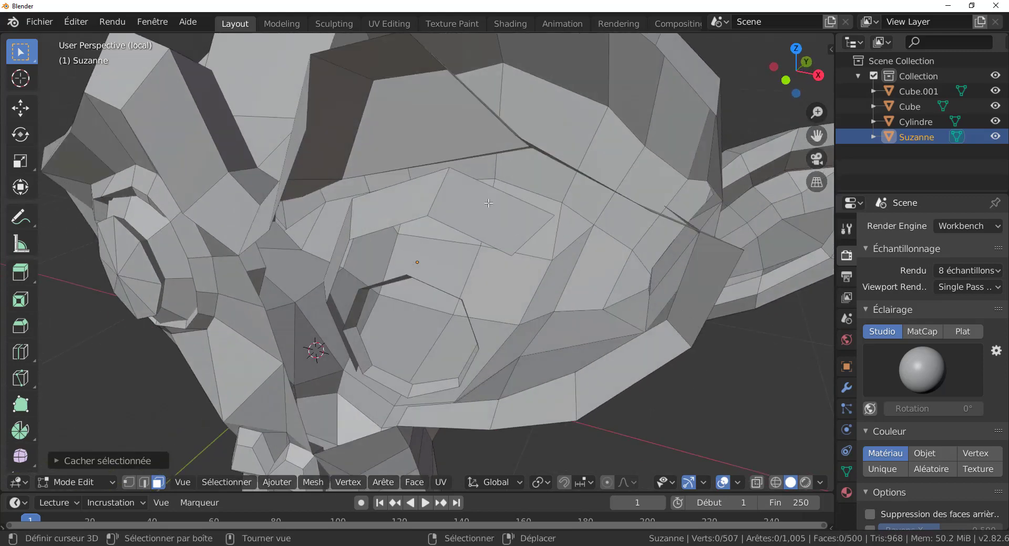
pyautogui.click(491, 211)
pyautogui.keyDown('shift'); pyautogui.click(368, 226); pyautogui.keyUp('shift')
pyautogui.keyDown('shift'); pyautogui.click(332, 281); pyautogui.keyUp('shift')
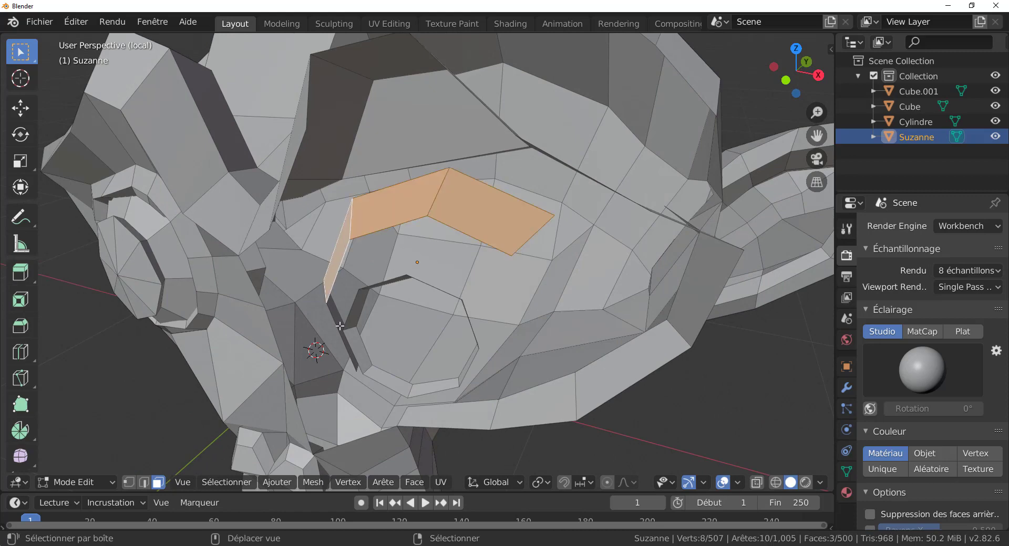
pyautogui.keyDown('shift'); pyautogui.click(340, 327); pyautogui.keyUp('shift')
pyautogui.keyDown('shift'); pyautogui.click(350, 345); pyautogui.keyUp('shift')
pyautogui.moveTo(349, 344); pyautogui.dragTo(594, 370, button='middle')
pyautogui.press('h')
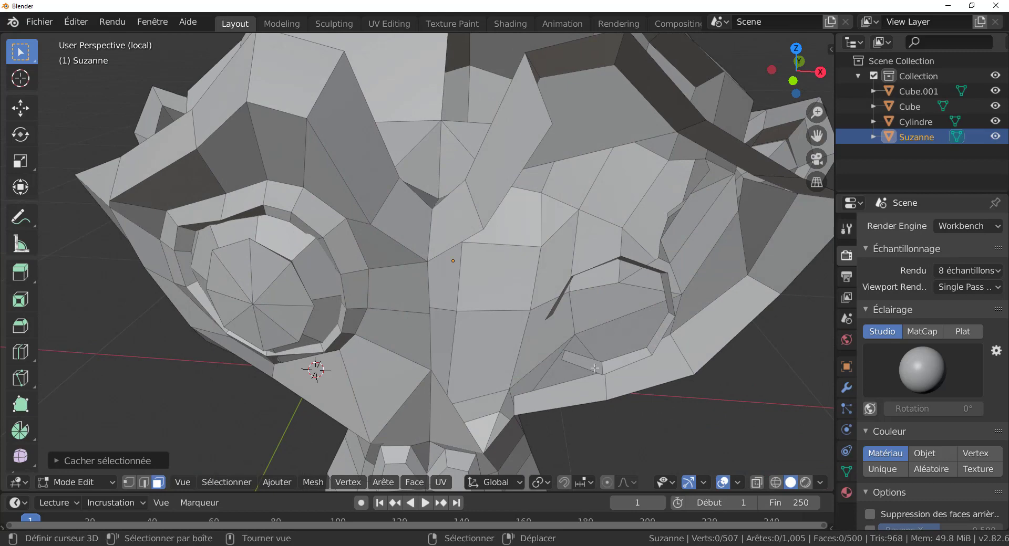
# - Select the interior face at the side of the monkey's head, seen through the opened forehead area, and hide it
pyautogui.click(594, 368)
pyautogui.keyDown('shift'); pyautogui.click(642, 348); pyautogui.keyUp('shift')
pyautogui.scroll(-5, 647, 290)
pyautogui.moveTo(647, 290); pyautogui.dragTo(505, 322, button='middle')
pyautogui.scroll(2, 503, 322)
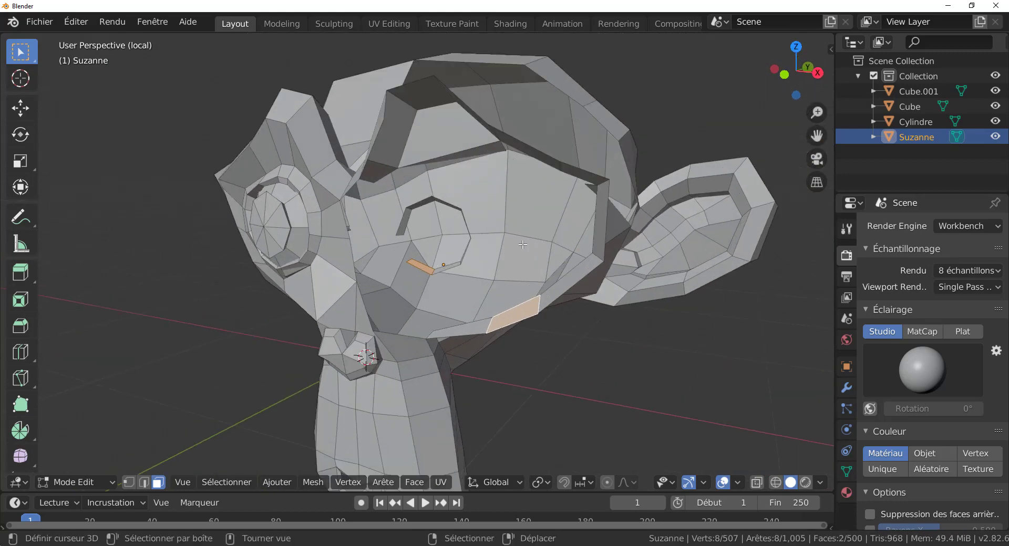
pyautogui.click(529, 205)
pyautogui.press('h')
pyautogui.scroll(-2, 529, 205)
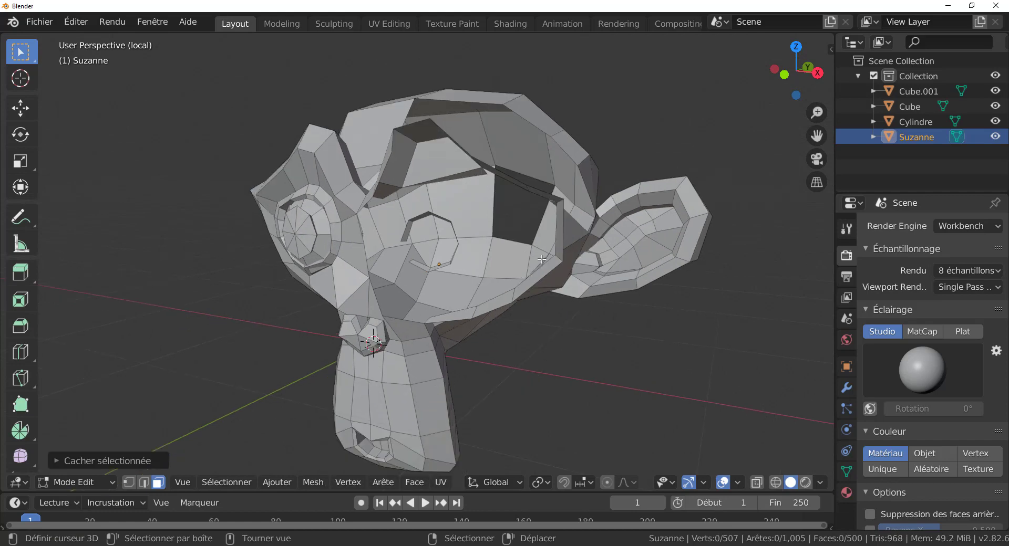
# - Reveal all hidden faces of the monkey head and compare it in Object Mode and Edit Mode
pyautogui.moveTo(542, 260); pyautogui.dragTo(601, 246, button='middle')
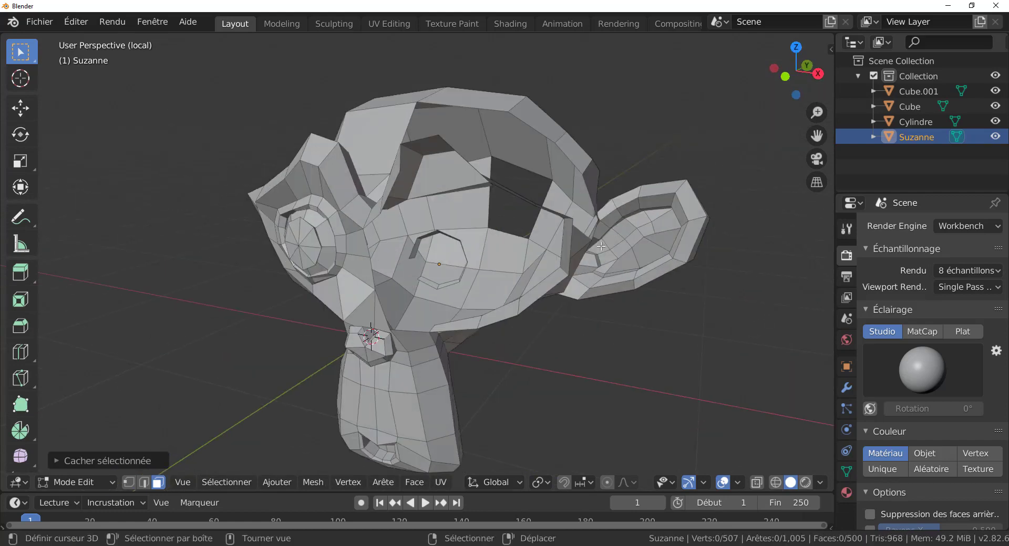
pyautogui.hotkey('alt', 'h')
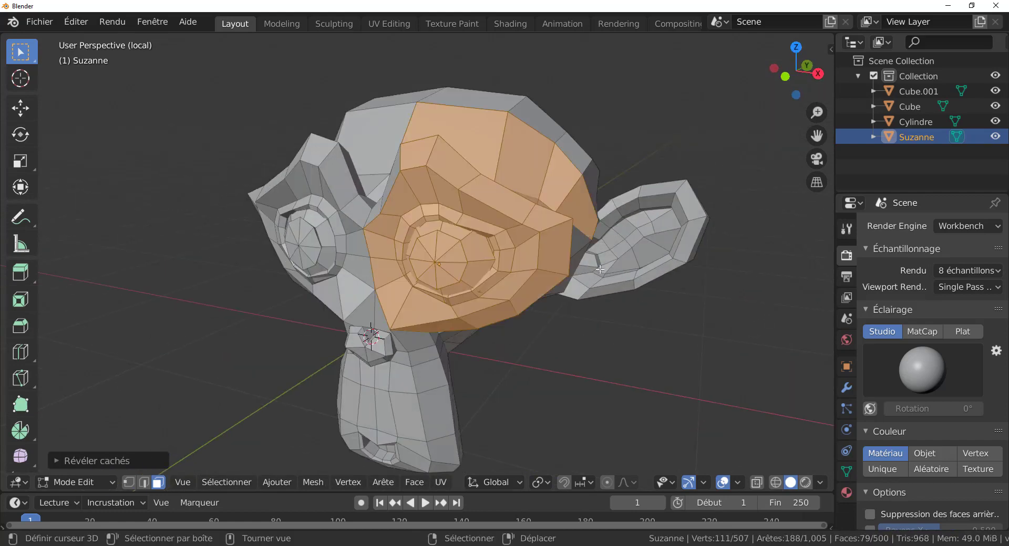
pyautogui.moveTo(599, 269)
pyautogui.mouseDown(button='middle')
pyautogui.moveTo(506, 258)
pyautogui.moveTo(617, 278)
pyautogui.mouseUp(button='middle')
pyautogui.press('Tab')
pyautogui.press('Tab')
pyautogui.moveTo(547, 275); pyautogui.dragTo(430, 282, button='middle')
pyautogui.press('Tab')
pyautogui.press('Tab')
# - Hide the revealed selection of faces again and select one interior face beside the resulting opening
pyautogui.press('h')
pyautogui.scroll(4, 430, 282)
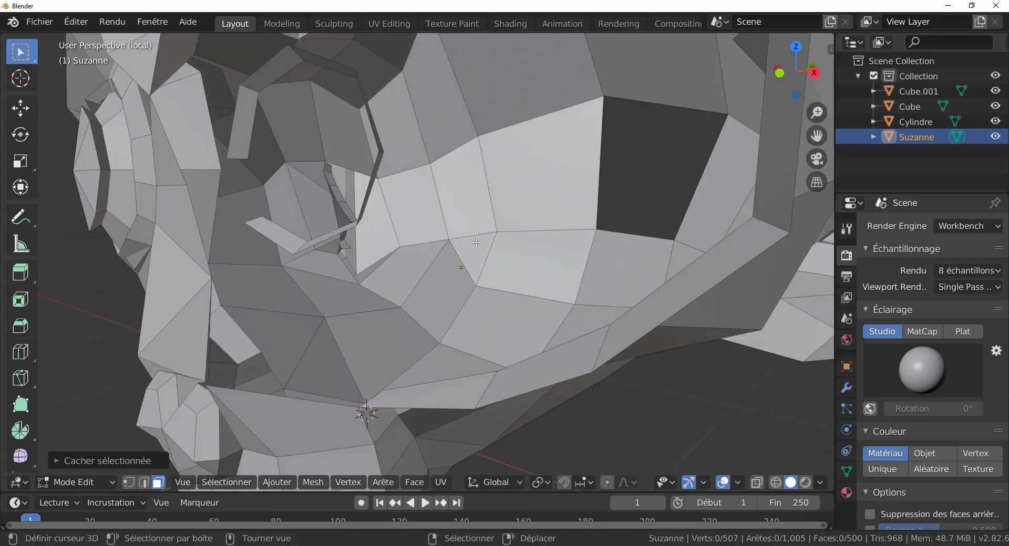
pyautogui.moveTo(525, 195); pyautogui.dragTo(552, 141, button='right')
pyautogui.rightClick(497, 191)
pyautogui.moveTo(498, 191); pyautogui.dragTo(526, 281, button='middle')
pyautogui.scroll(-3, 518, 285)
pyautogui.moveTo(476, 306); pyautogui.dragTo(442, 302, button='middle')
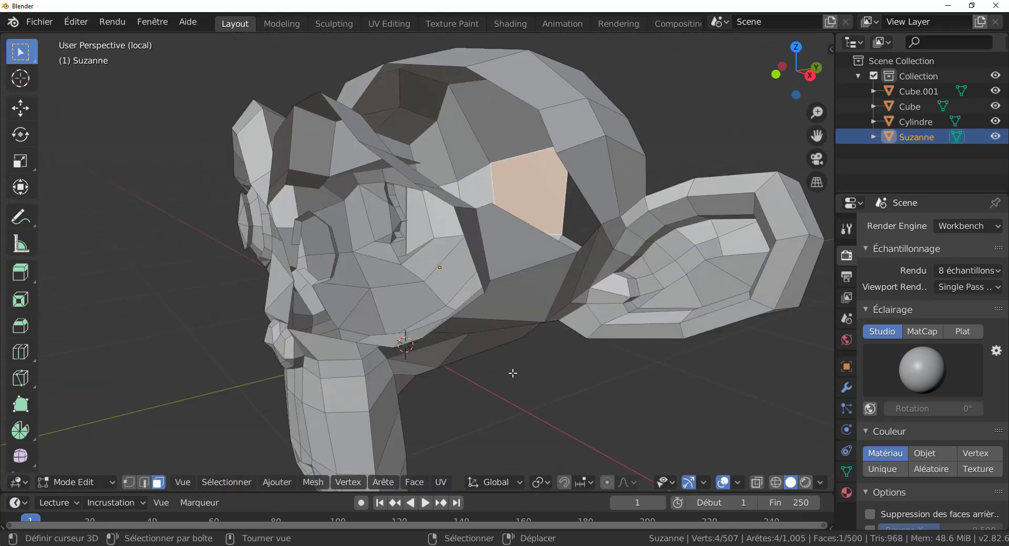
# - Return the monkey head to Object Mode and exit local view to bring back the whole scene
pyautogui.press('Tab')
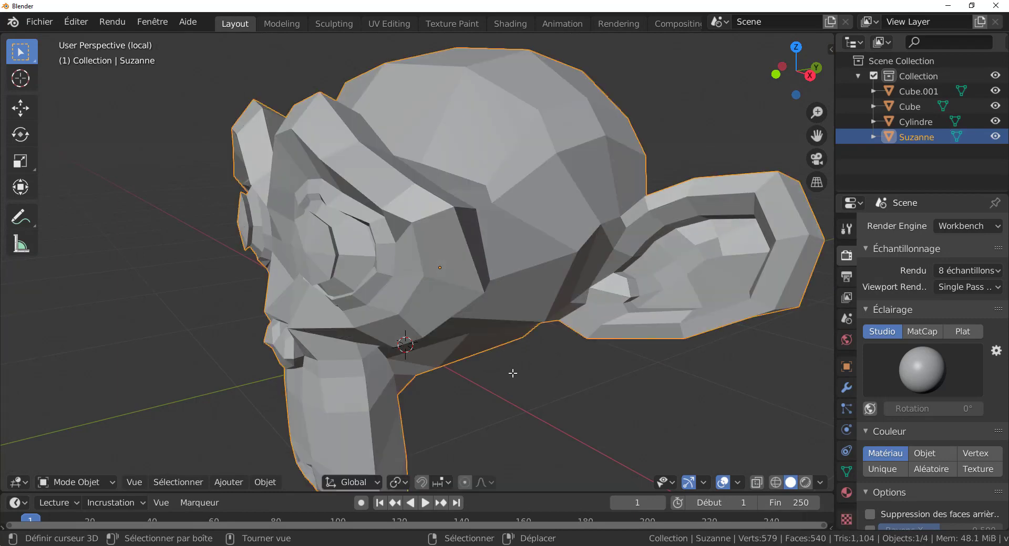
pyautogui.scroll(-3, 394, 352)
pyautogui.moveTo(410, 351); pyautogui.dragTo(425, 347, button='middle')
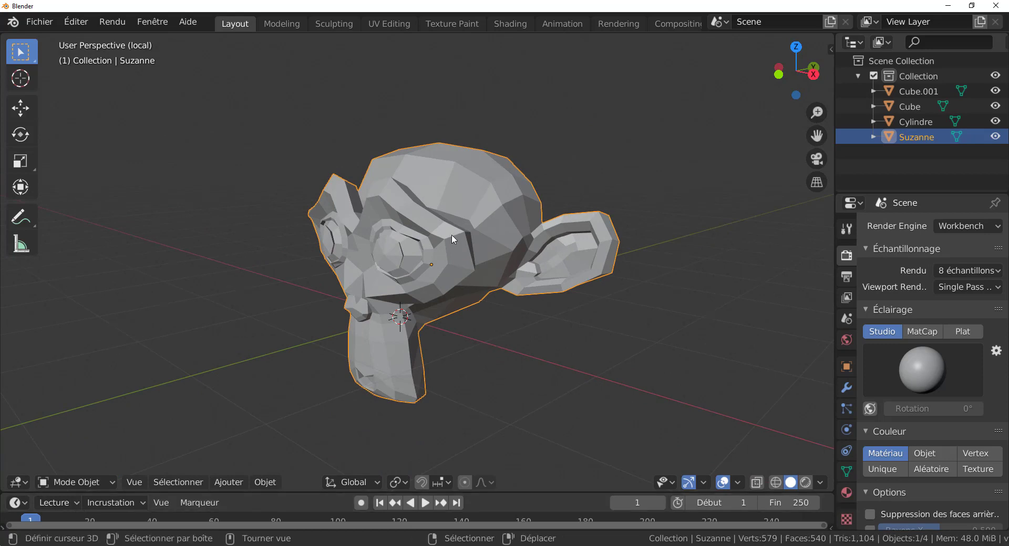
pyautogui.moveTo(442, 268); pyautogui.dragTo(452, 297, button='middle')
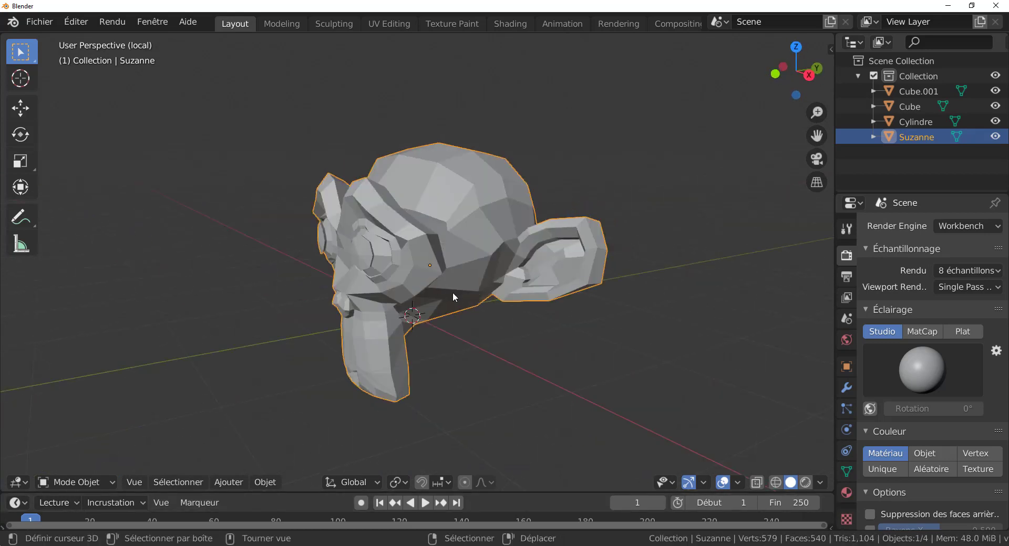
pyautogui.press('KP_Divide')
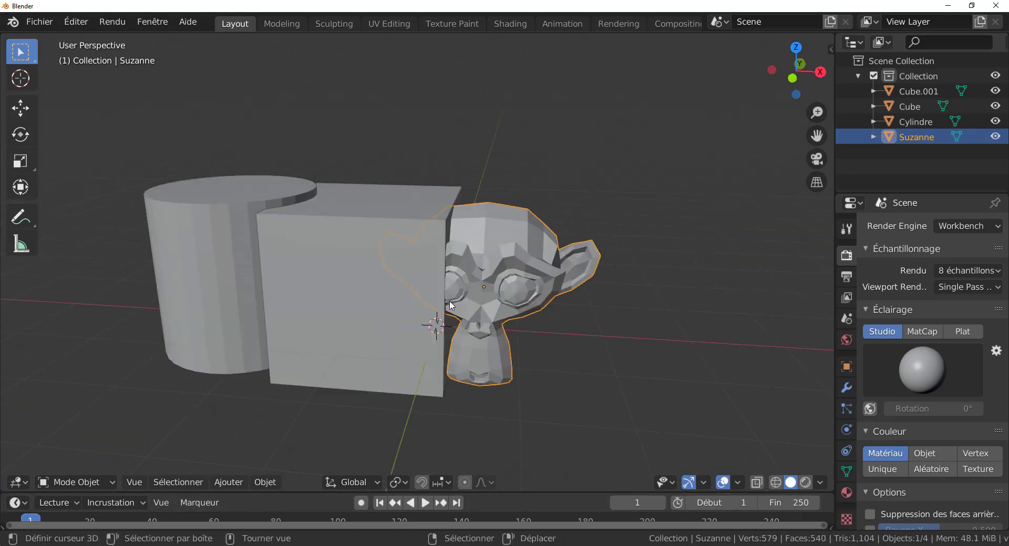
# - Reveal all hidden faces of the monkey head in Edit Mode, then return to Object Mode
pyautogui.press('Tab')
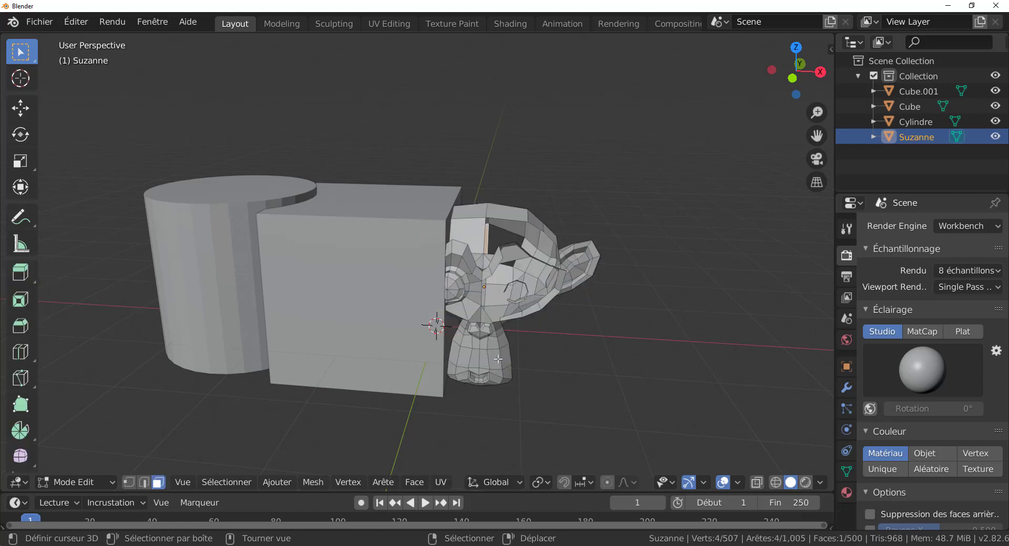
pyautogui.moveTo(448, 304); pyautogui.dragTo(452, 351, button='middle')
pyautogui.scroll(5, 452, 352)
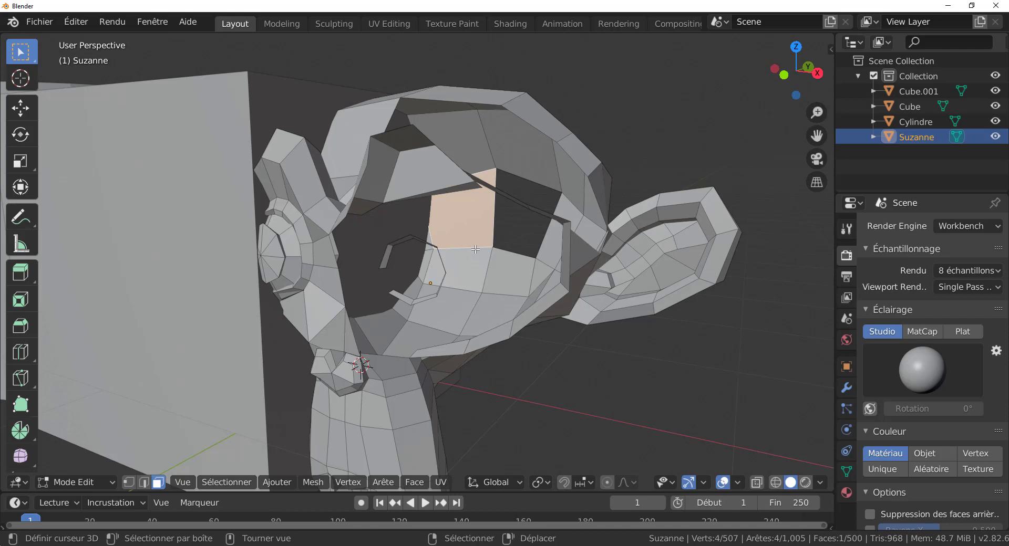
pyautogui.hotkey('alt', 'h')
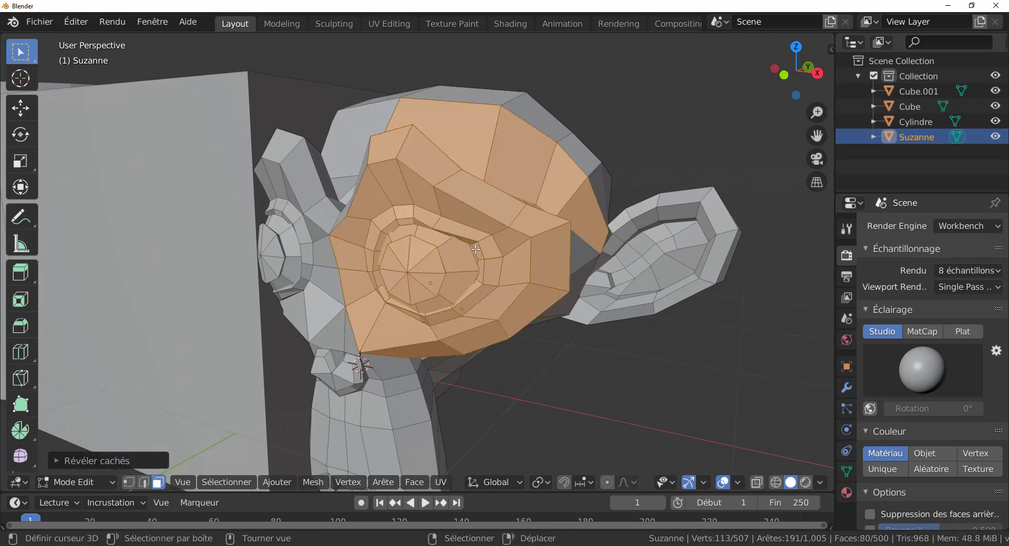
pyautogui.moveTo(471, 245); pyautogui.dragTo(542, 264, button='middle')
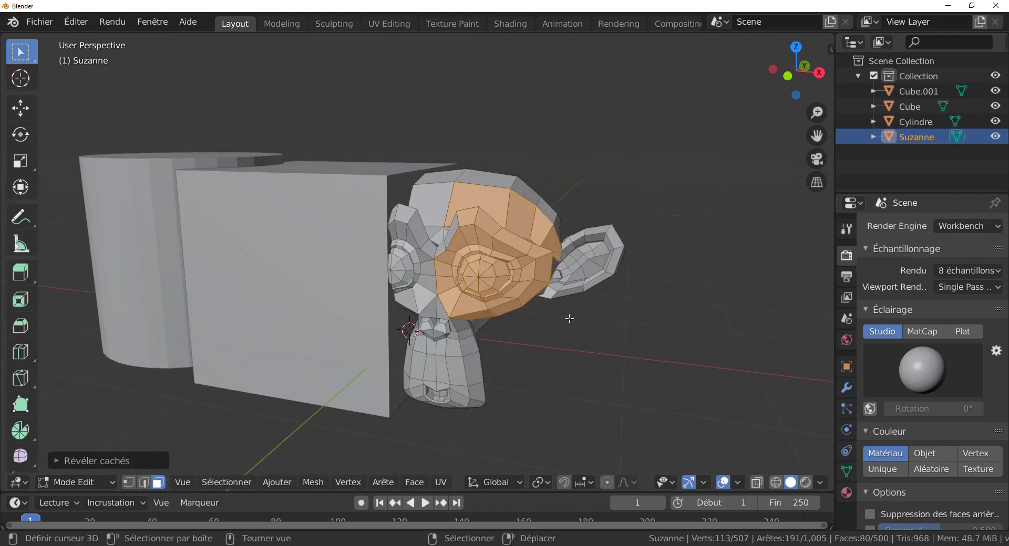
pyautogui.moveTo(569, 319); pyautogui.dragTo(594, 280, button='middle')
pyautogui.press('Tab')
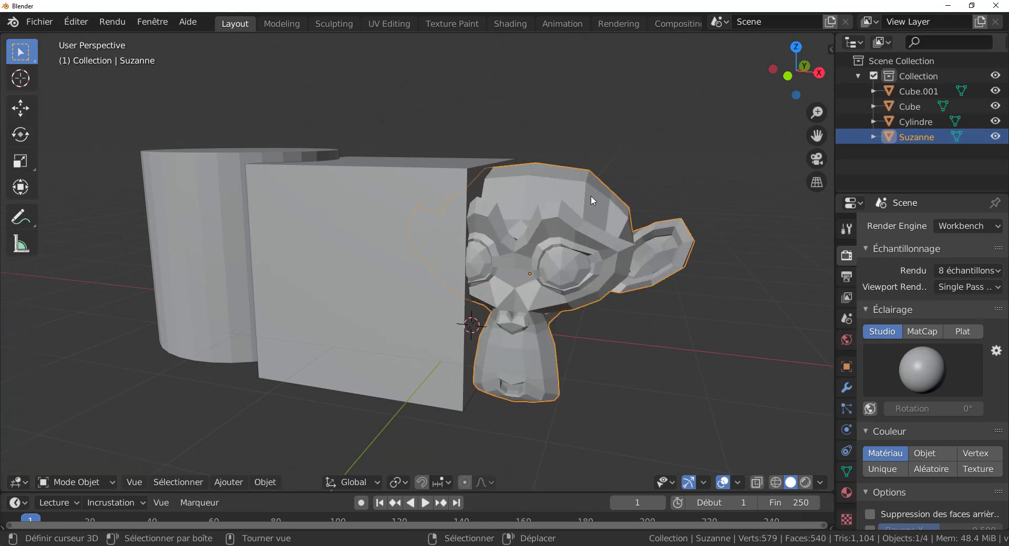
# - Hide Cube.001 and Cube in the scene, then make Cube.001 visible again
pyautogui.click(995, 91)
pyautogui.click(994, 107)
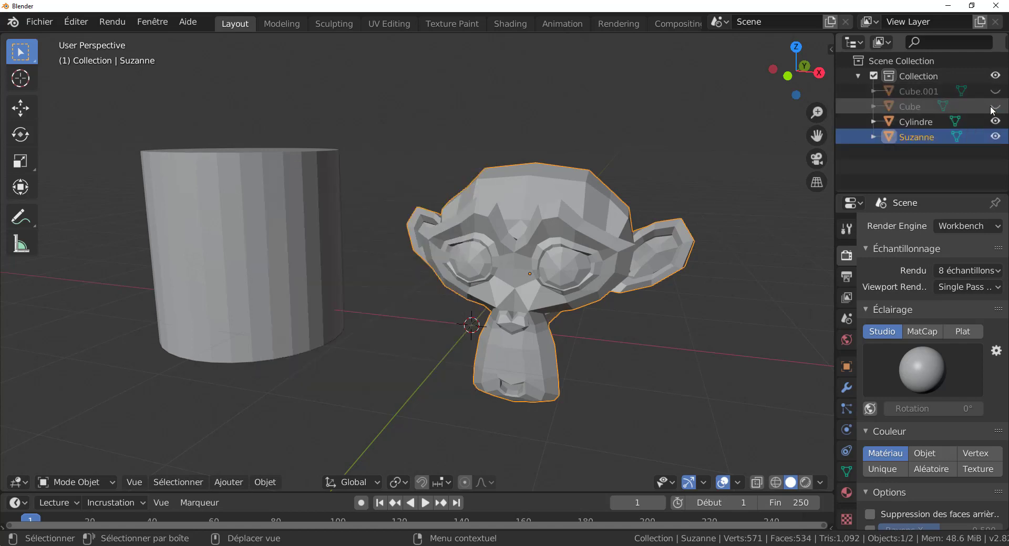
pyautogui.click(995, 91)
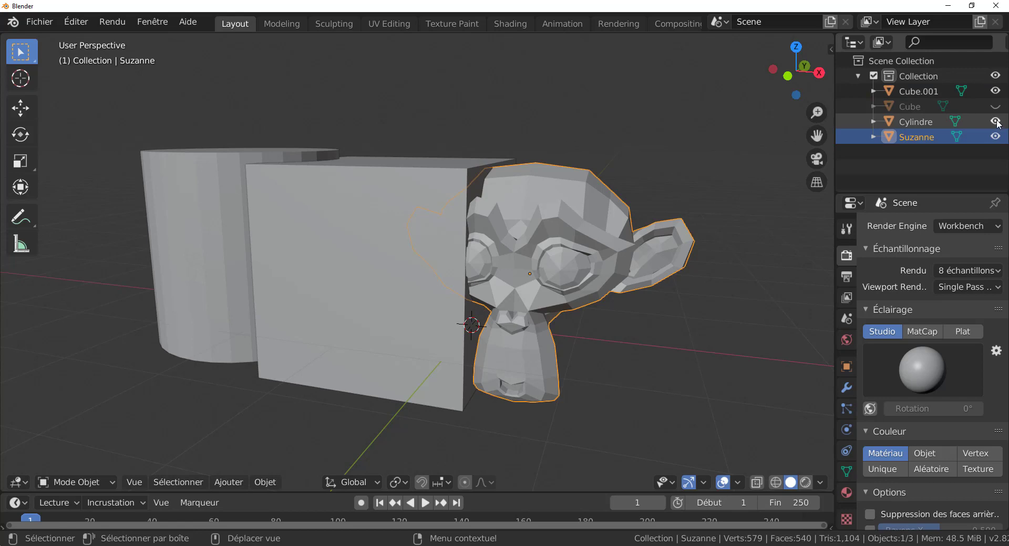
# - Delete the Cube.001 object from the scene
pyautogui.click(910, 90)
pyautogui.press('x')
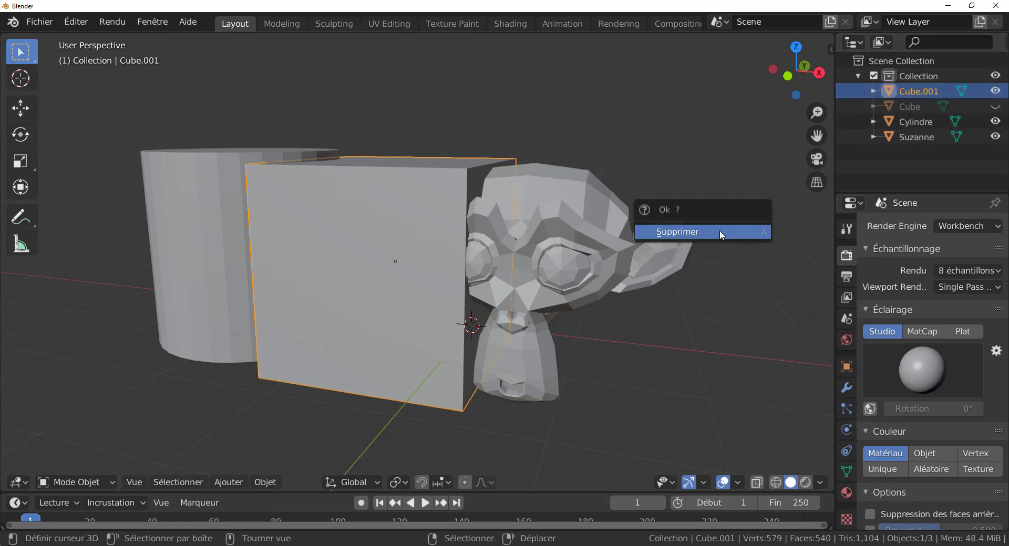
pyautogui.click(720, 231)
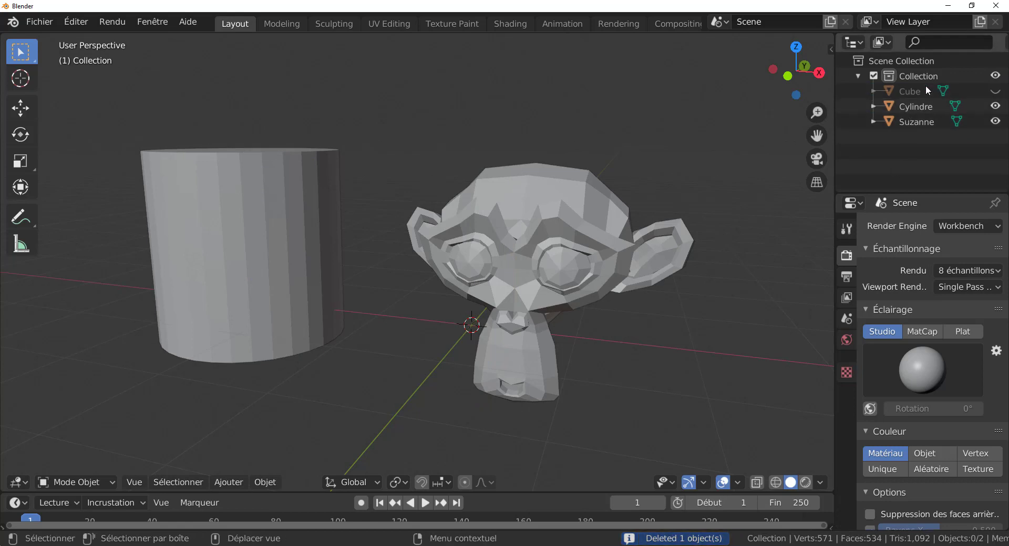
# - Make the hidden Cube object visible again and delete it from the collection
pyautogui.click(915, 126)
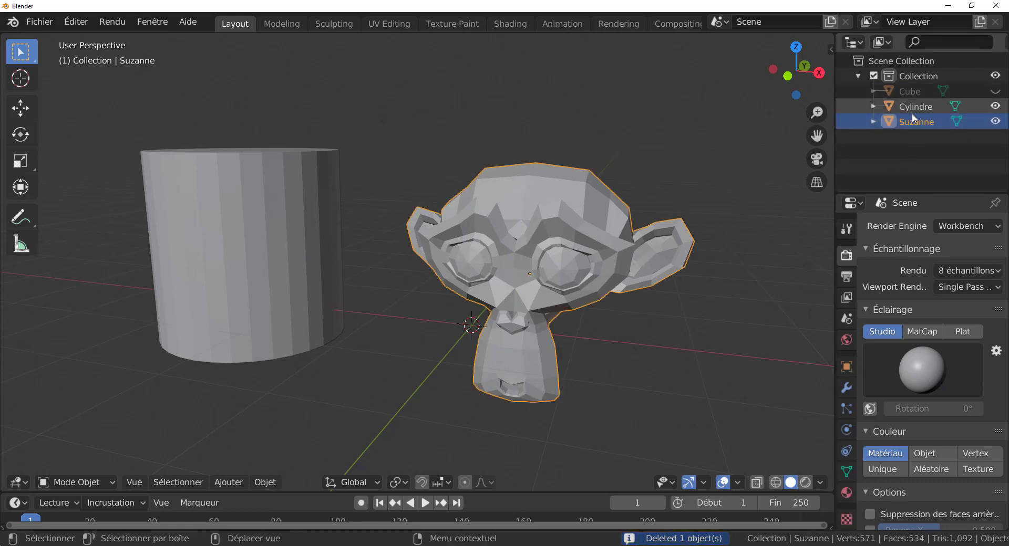
pyautogui.click(909, 105)
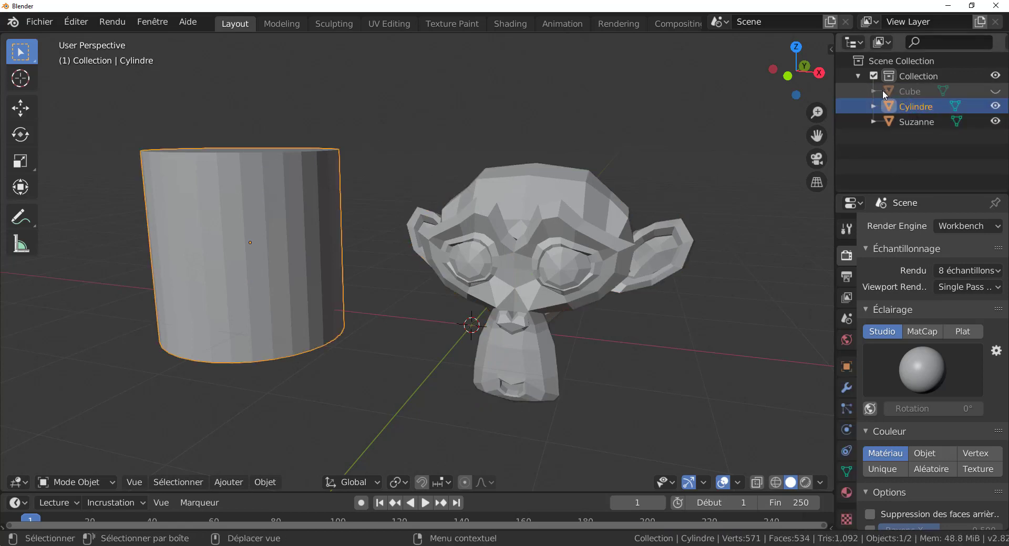
pyautogui.click(995, 91)
pyautogui.rightClick(888, 93)
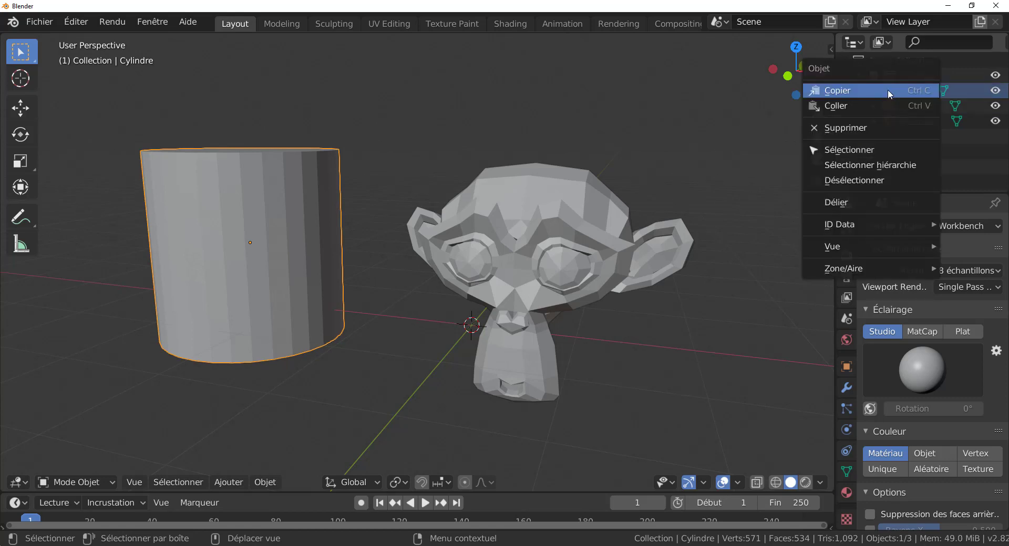
pyautogui.click(881, 128)
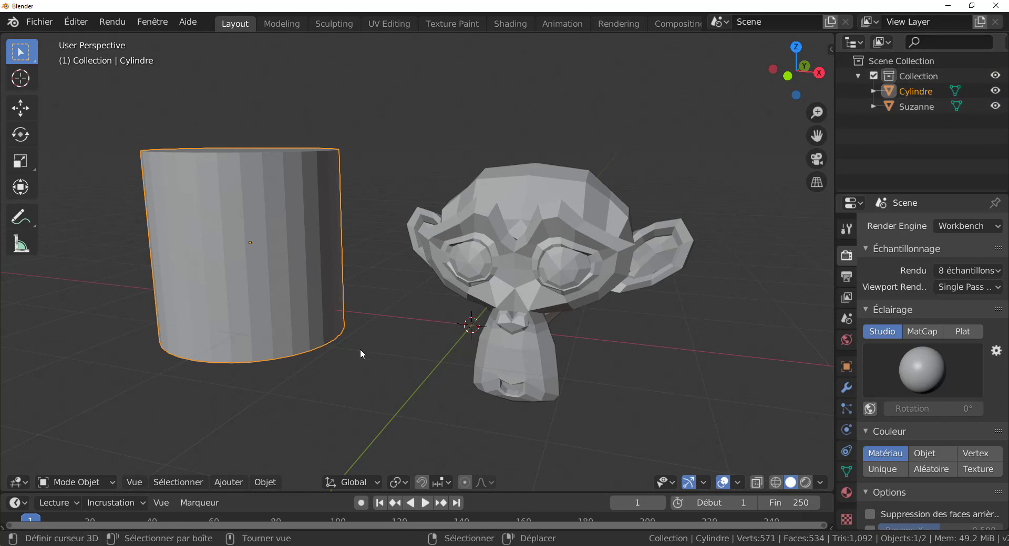
# - Add a new cube mesh and move it between the cylinder and the monkey head
pyautogui.click(219, 486)
pyautogui.moveTo(240, 465)
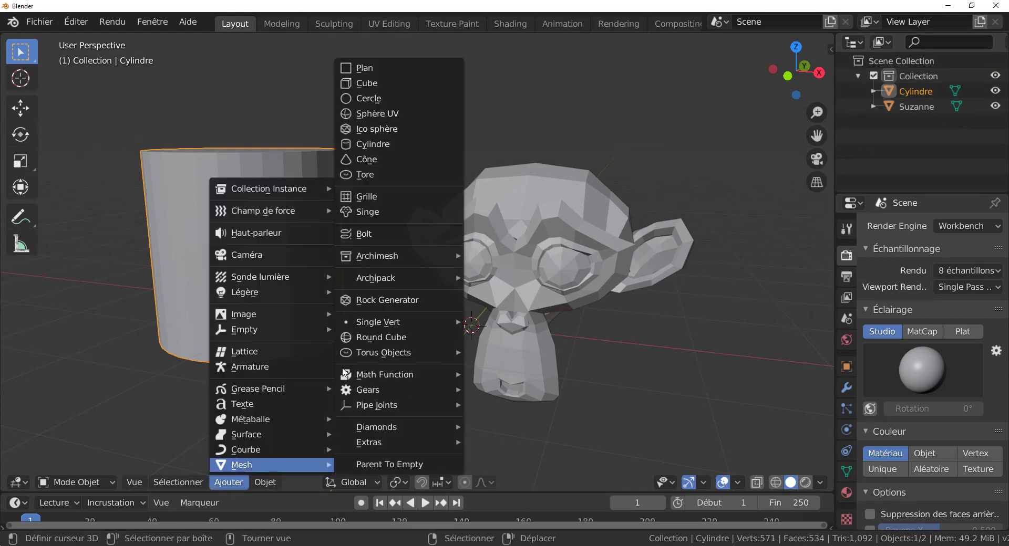
pyautogui.click(371, 85)
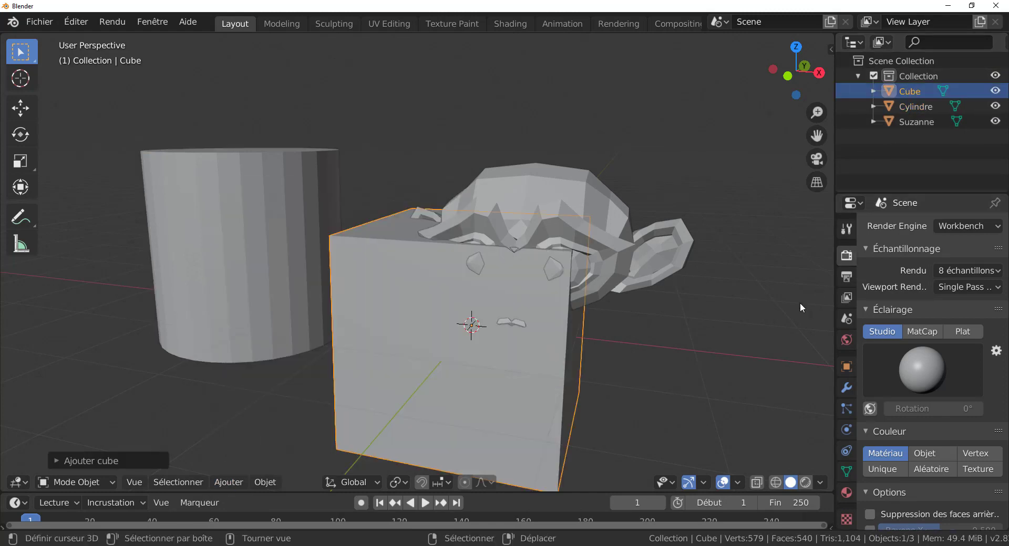
pyautogui.press('g')
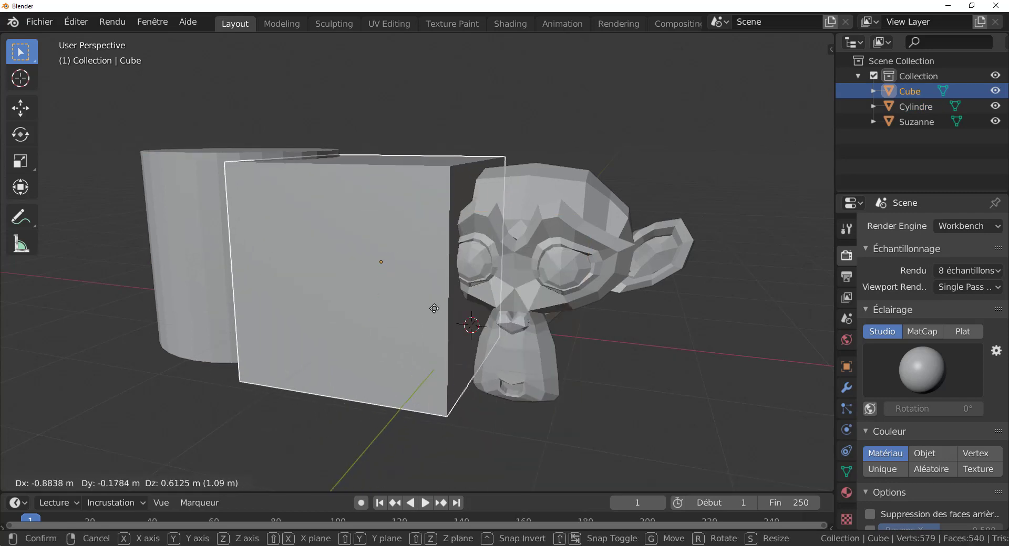
pyautogui.click(507, 332)
pyautogui.moveTo(507, 332); pyautogui.dragTo(625, 314, button='middle')
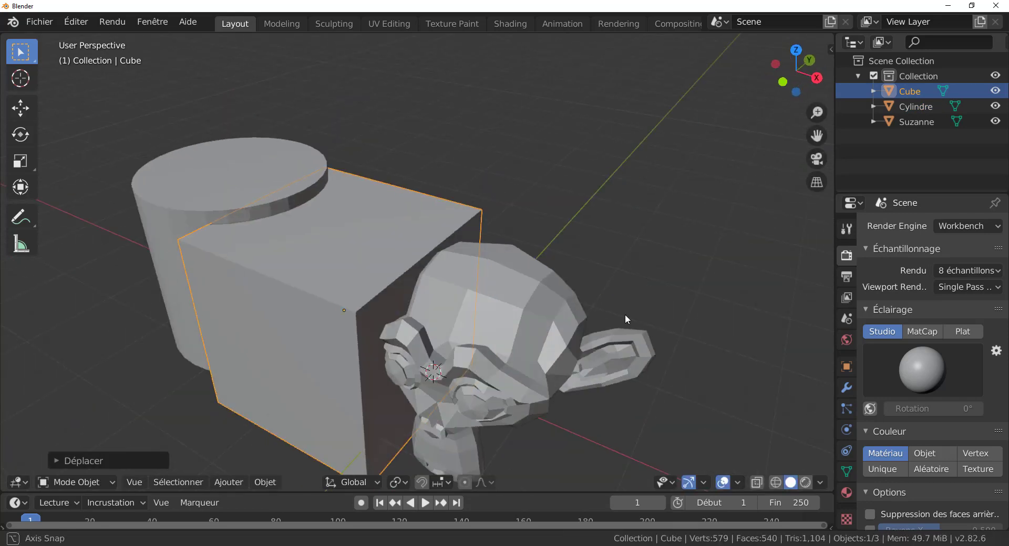
# - Hide the cube, cylinder and monkey head one after another, then make all three visible again
pyautogui.click(995, 91)
pyautogui.click(995, 106)
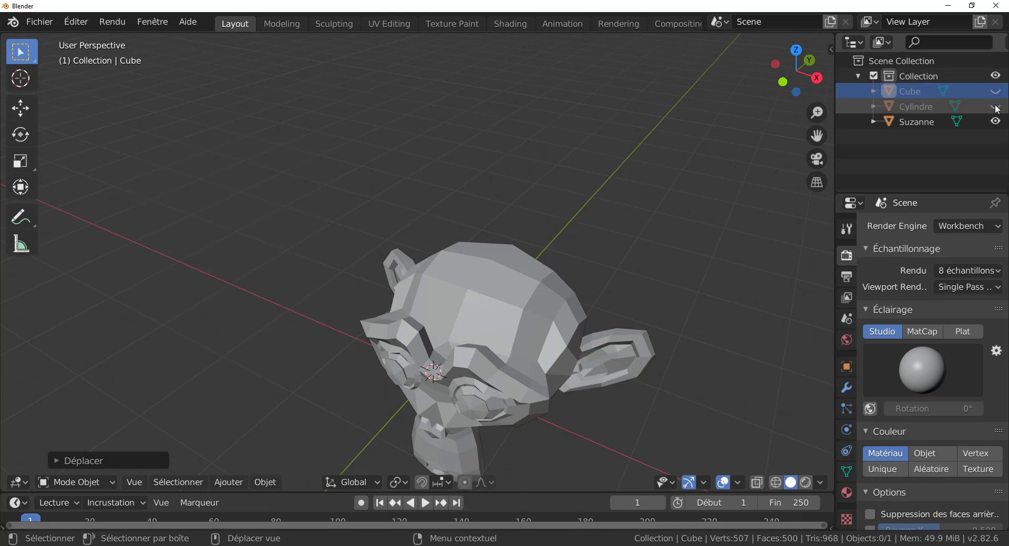
pyautogui.click(995, 122)
pyautogui.click(995, 106)
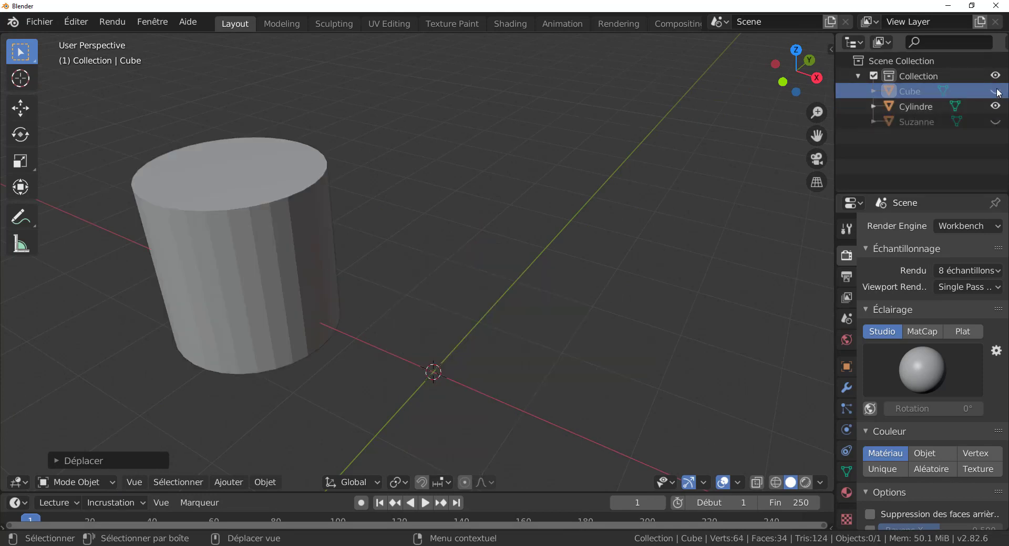
pyautogui.click(995, 90)
pyautogui.click(995, 122)
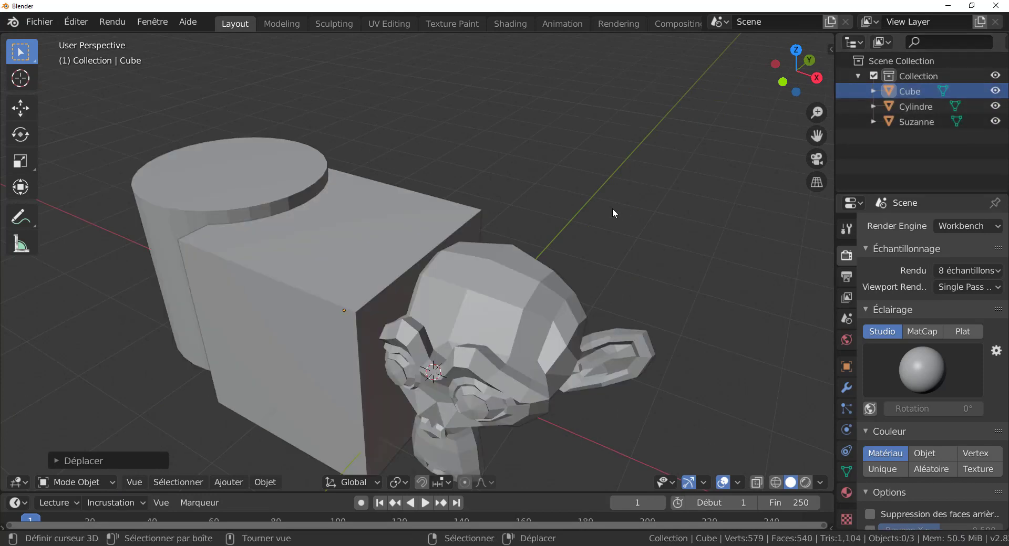
# - Move the monkey head into a new collection named Collection 2
pyautogui.moveTo(554, 251); pyautogui.dragTo(506, 281, button='middle')
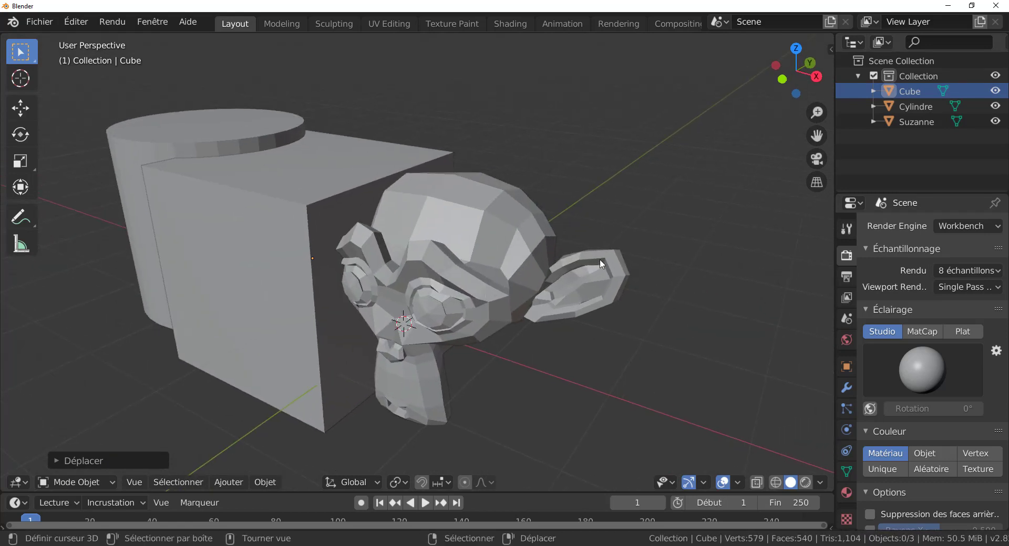
pyautogui.moveTo(460, 248); pyautogui.dragTo(582, 260)
pyautogui.moveTo(582, 260); pyautogui.dragTo(582, 297, button='middle')
pyautogui.press('m')
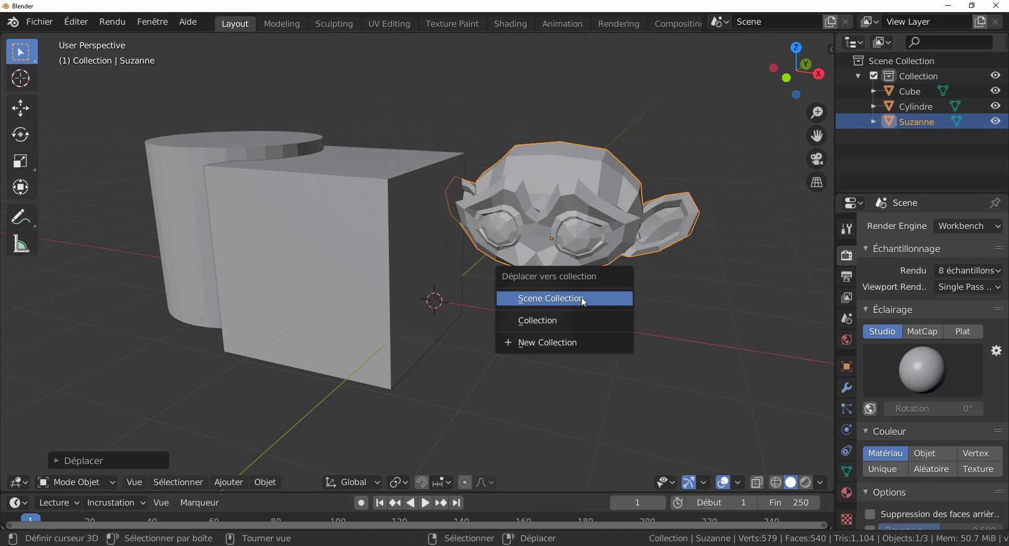
pyautogui.click(555, 348)
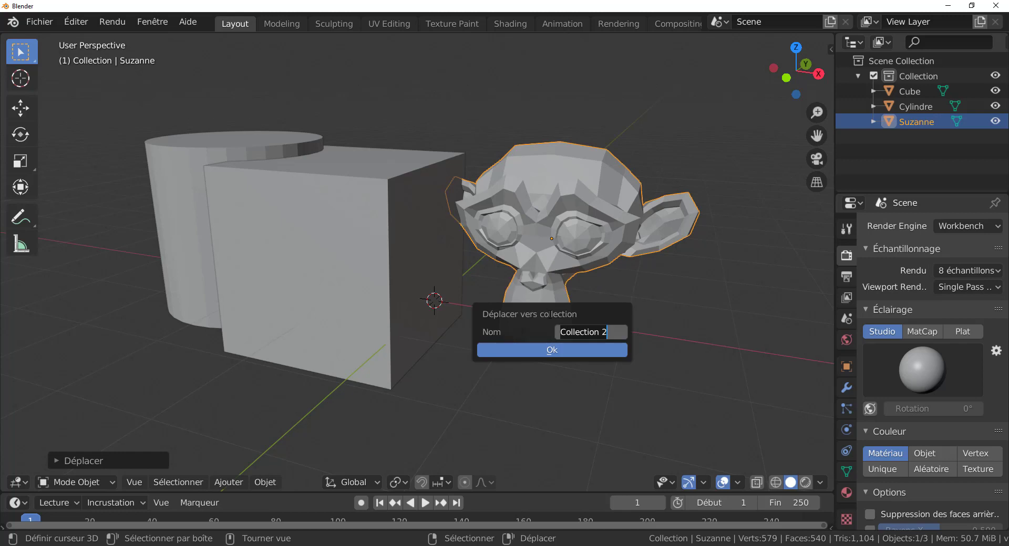
pyautogui.click(554, 350)
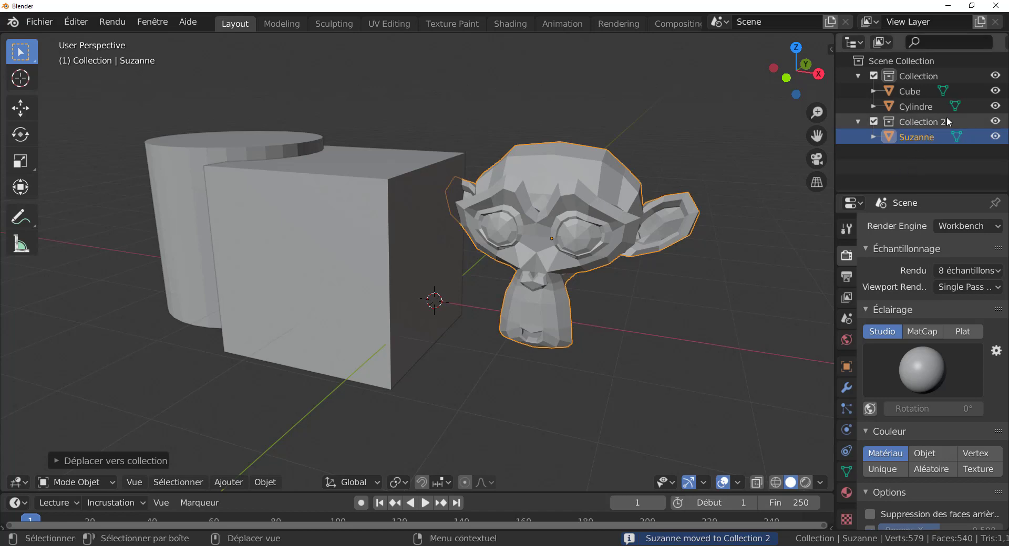
# - Hide Collection 2 and make it visible again
pyautogui.click(995, 122)
pyautogui.click(995, 123)
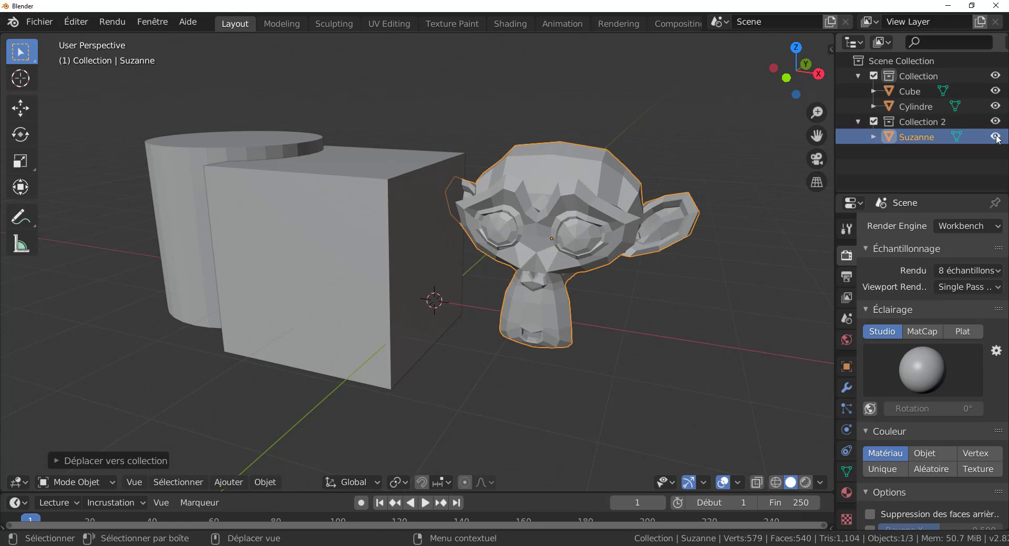
# - Toggle the visibility of the monkey head's collection, Collection 2, off and back on twice
pyautogui.click(995, 124)
pyautogui.click(995, 126)
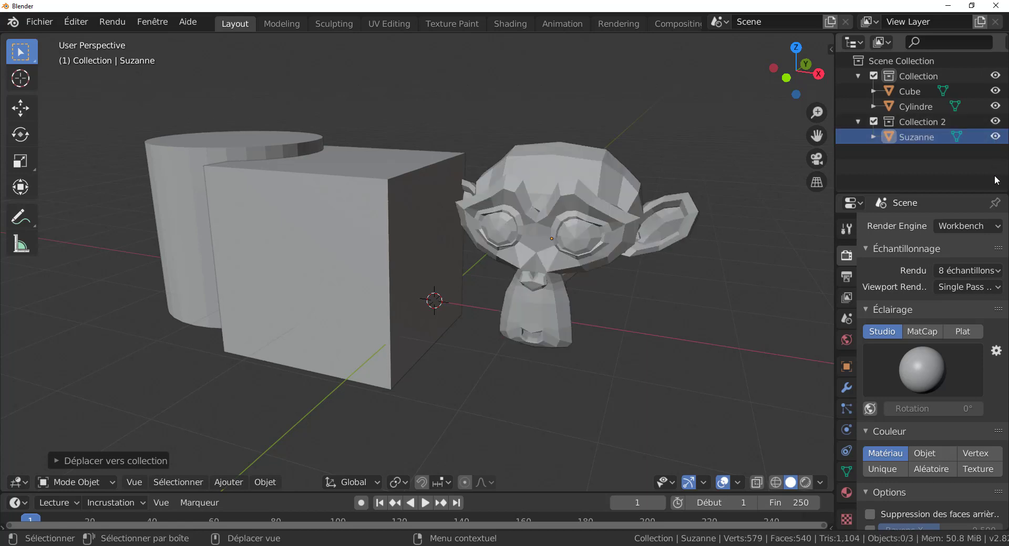
pyautogui.click(996, 123)
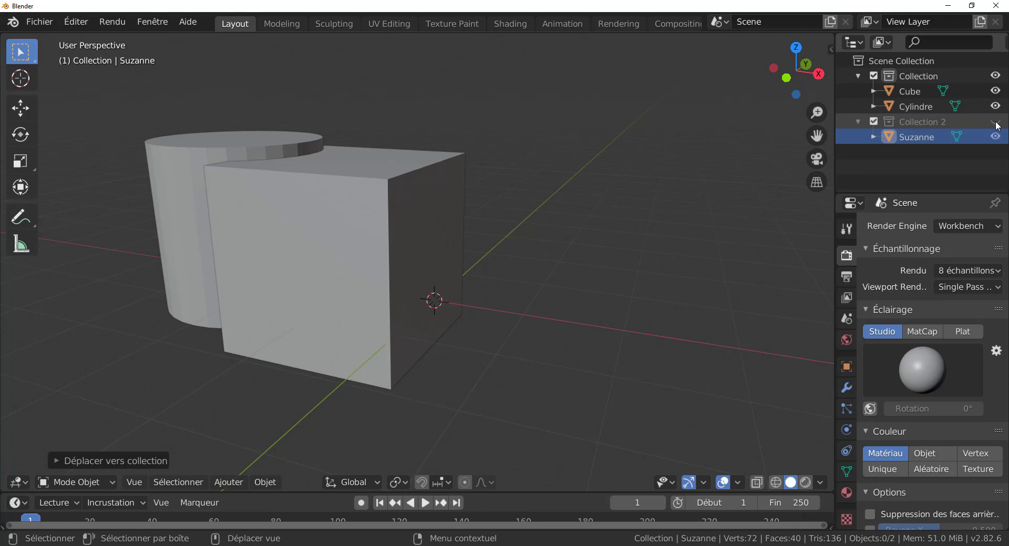
pyautogui.click(995, 123)
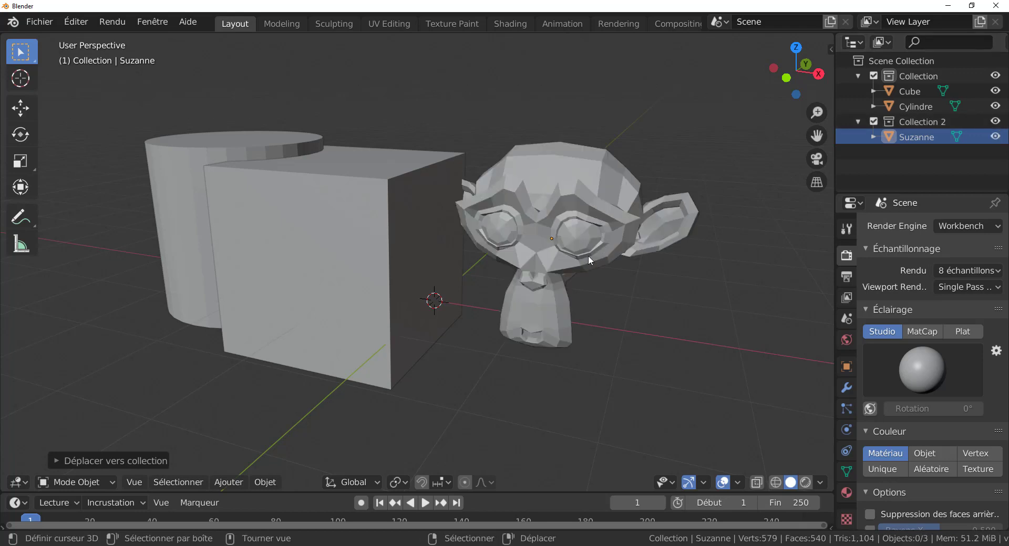
# - Reposition the monkey head freely until it sits beside the cube, near the ground grid
pyautogui.press('g')
pyautogui.click(573, 294)
pyautogui.moveTo(573, 294); pyautogui.dragTo(586, 304, button='middle')
pyautogui.press('g')
pyautogui.click(580, 192)
pyautogui.moveTo(580, 192); pyautogui.dragTo(558, 269, button='middle')
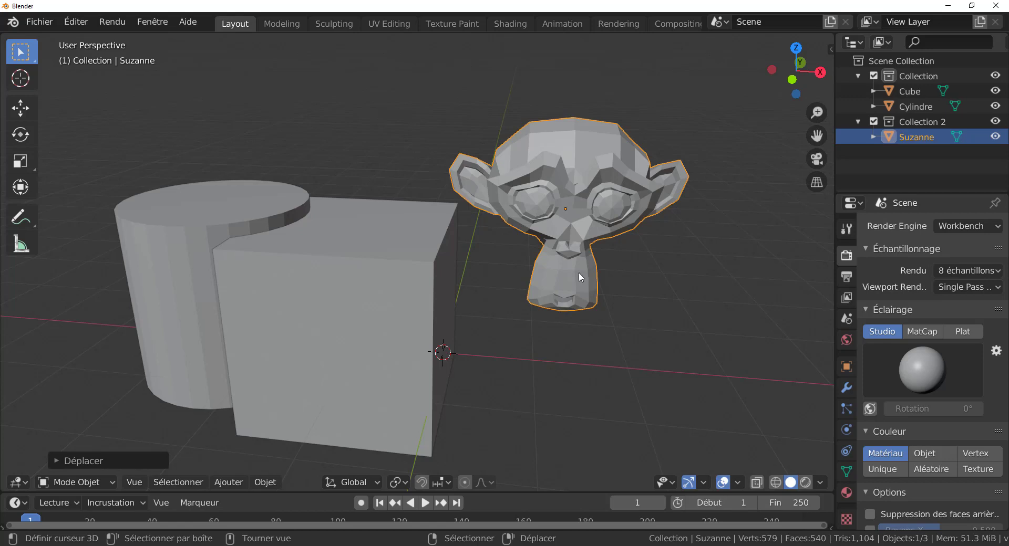
pyautogui.press('g')
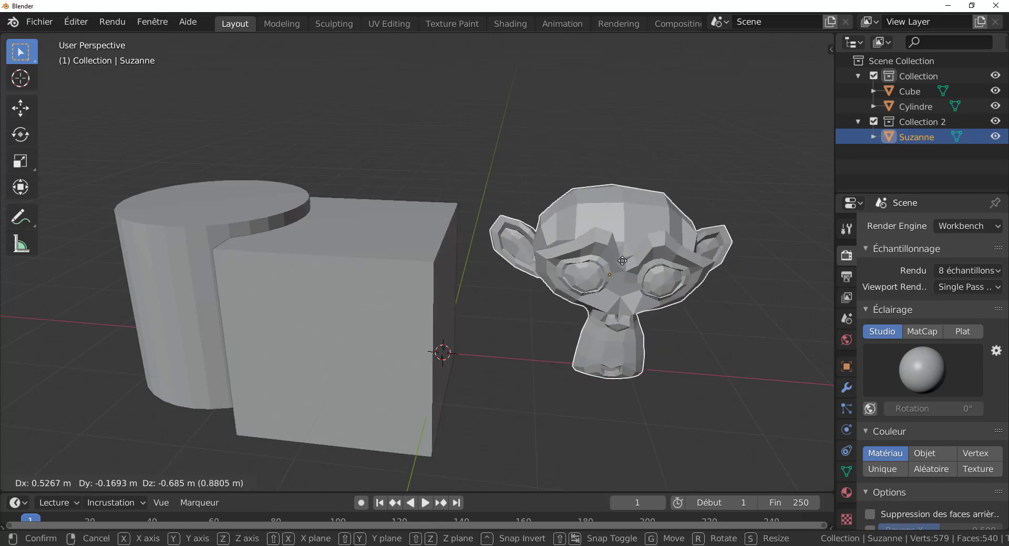
pyautogui.click(523, 305)
pyautogui.moveTo(522, 305); pyautogui.dragTo(494, 324, button='middle')
# - Shift the cube, monkey head and cylinder so the three objects stand apart from one another
pyautogui.click(424, 294)
pyautogui.press('g')
pyautogui.click(486, 306)
pyautogui.moveTo(580, 270); pyautogui.dragTo(605, 278, button='right')
pyautogui.moveTo(434, 304); pyautogui.dragTo(397, 281, button='middle')
pyautogui.moveTo(255, 240); pyautogui.dragTo(215, 234, button='right')
pyautogui.moveTo(432, 324); pyautogui.dragTo(856, 157, button='middle')
# - Move the cube into a new collection named Collection 3
pyautogui.rightClick(416, 279)
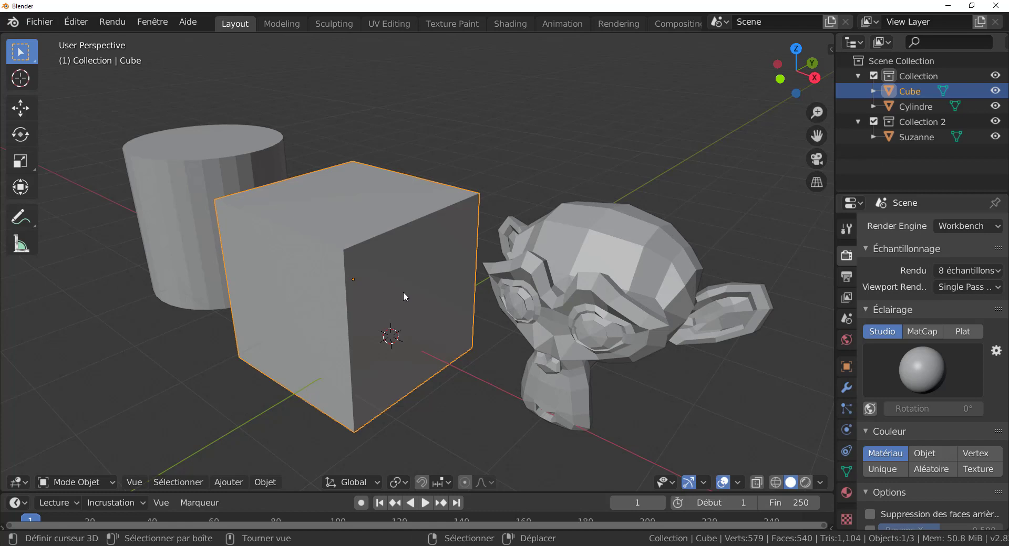
pyautogui.press('m')
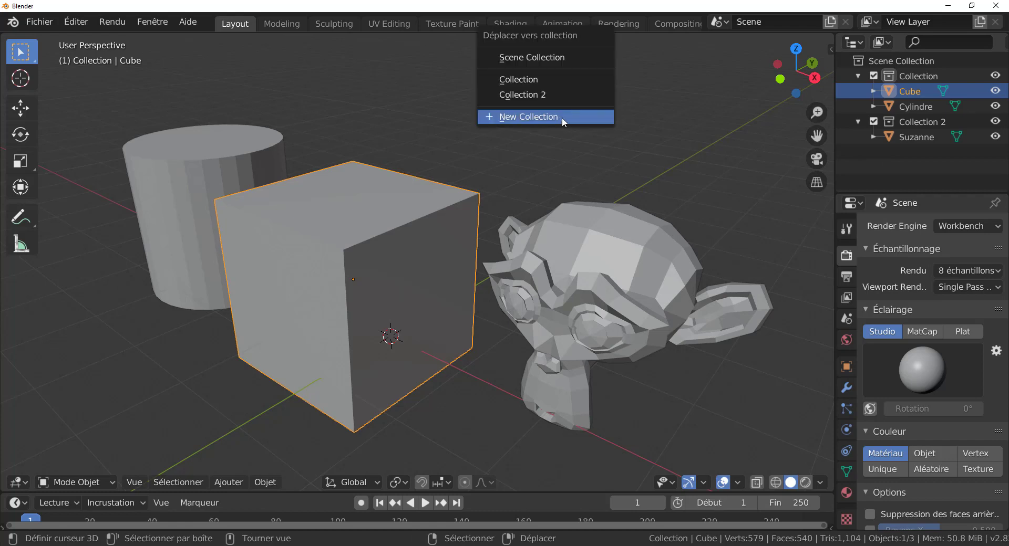
pyautogui.click(556, 117)
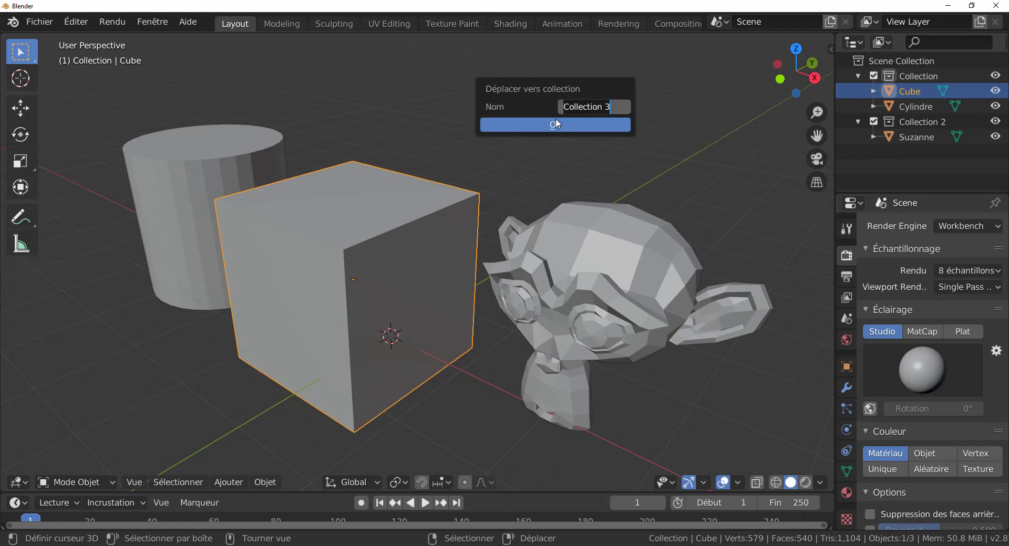
pyautogui.click(556, 123)
pyautogui.click(556, 124)
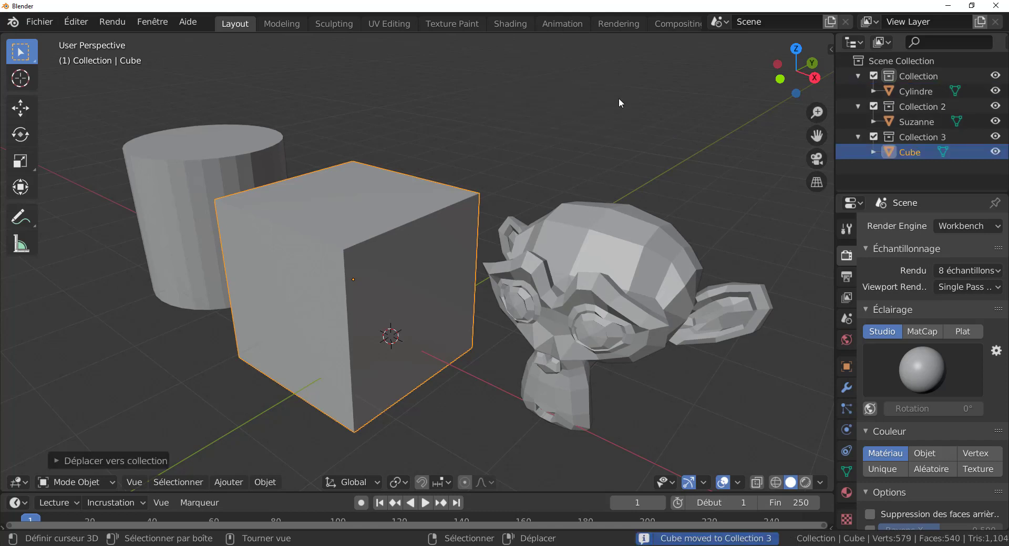
# - Move the cylinder into a new collection named klkk
pyautogui.click(241, 164)
pyautogui.moveTo(312, 216); pyautogui.dragTo(342, 218, button='middle')
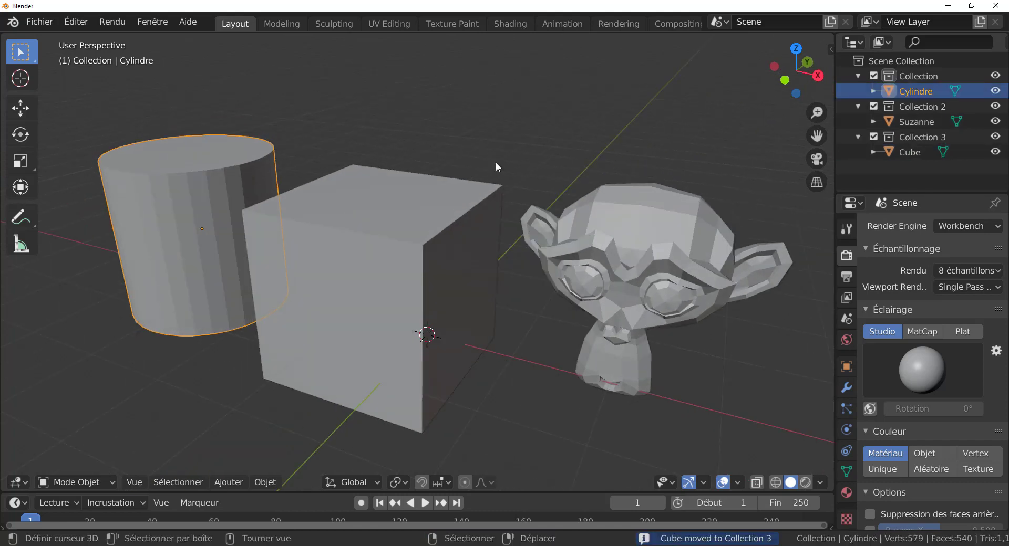
pyautogui.press('m')
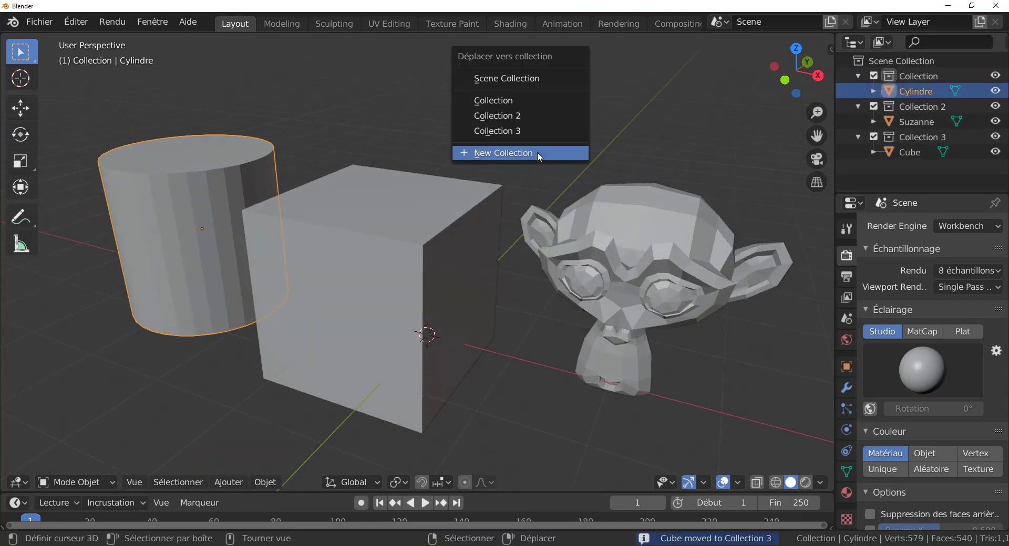
pyautogui.click(537, 152)
pyautogui.click(593, 140)
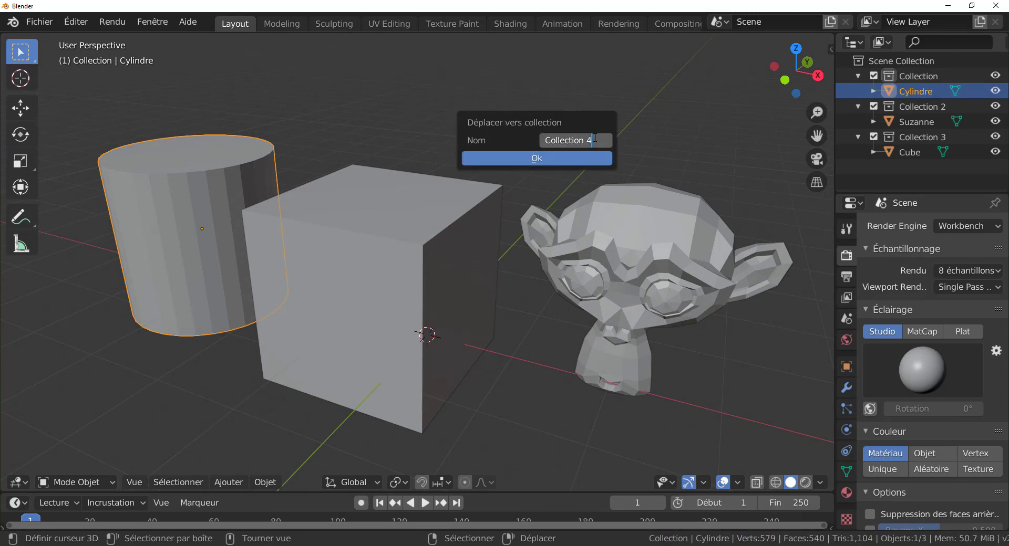
pyautogui.press('BackSpace')
pyautogui.press('BackSpace')
pyautogui.press('BackSpace')
pyautogui.press('BackSpace')
pyautogui.press('BackSpace')
pyautogui.press('BackSpace')
pyautogui.press('BackSpace')
pyautogui.press('BackSpace')
pyautogui.press('BackSpace')
pyautogui.press('BackSpace')
pyautogui.press('BackSpace')
pyautogui.press('BackSpace')
pyautogui.write('klkk')
pyautogui.click(541, 157)
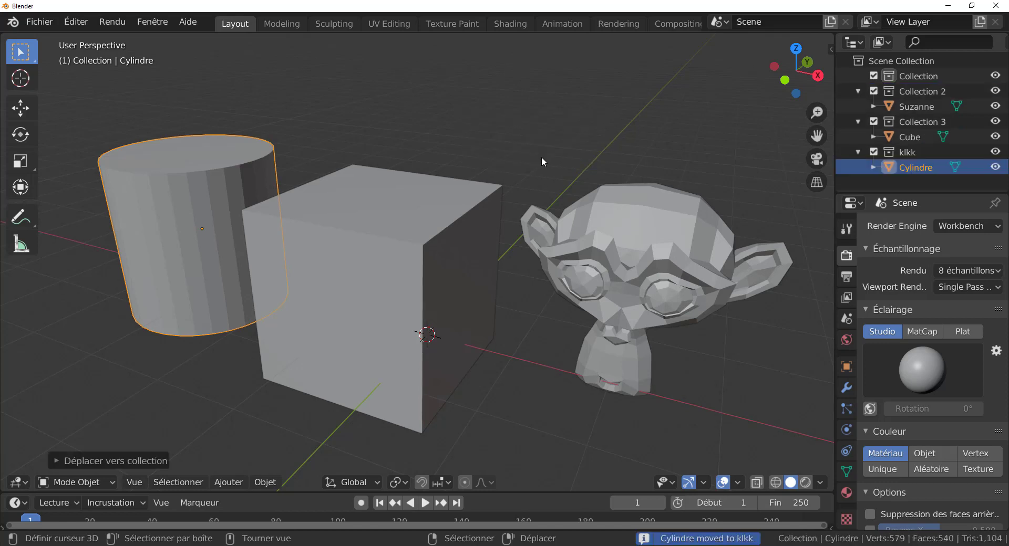
# - Hide the klkk collection and make it visible again
pyautogui.click(909, 151)
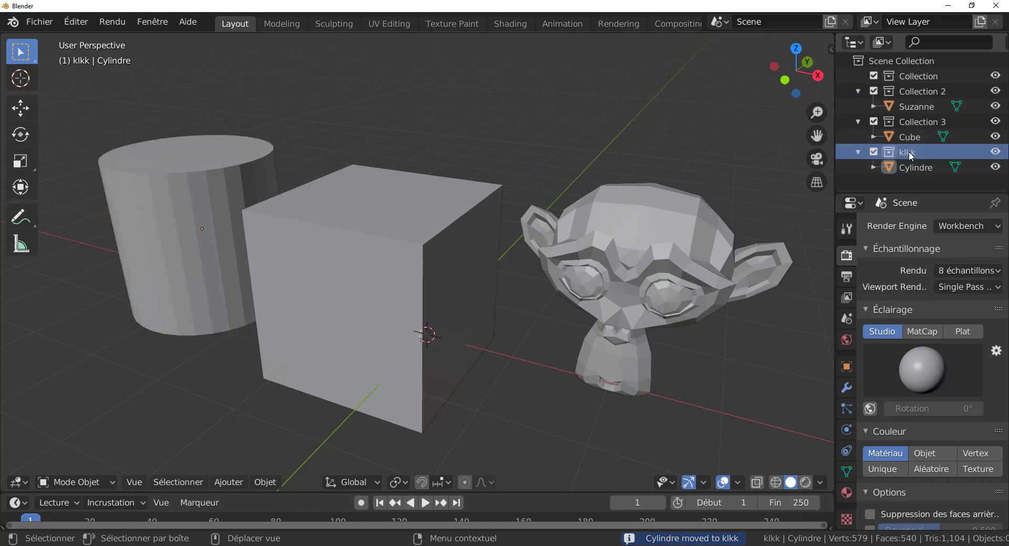
pyautogui.click(997, 152)
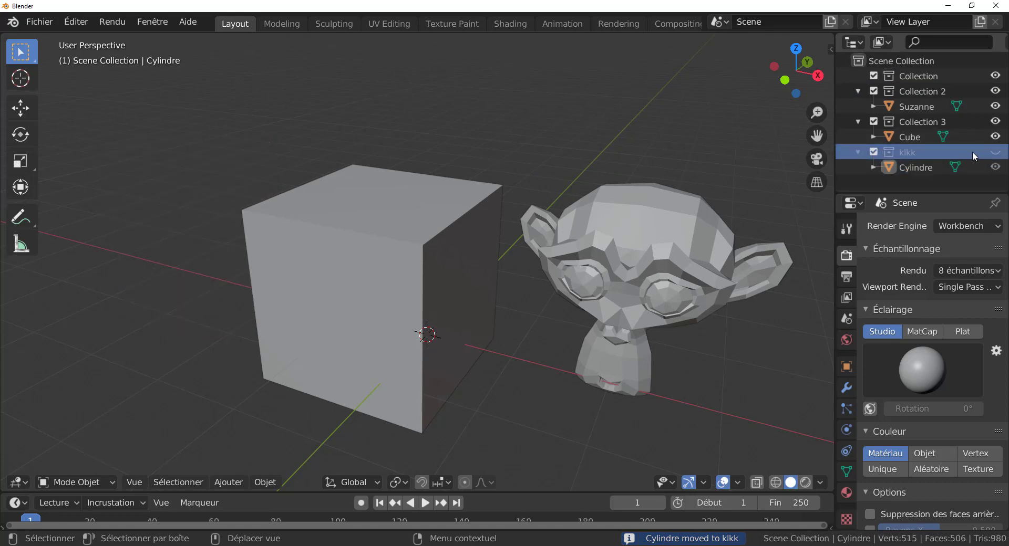
pyautogui.click(996, 152)
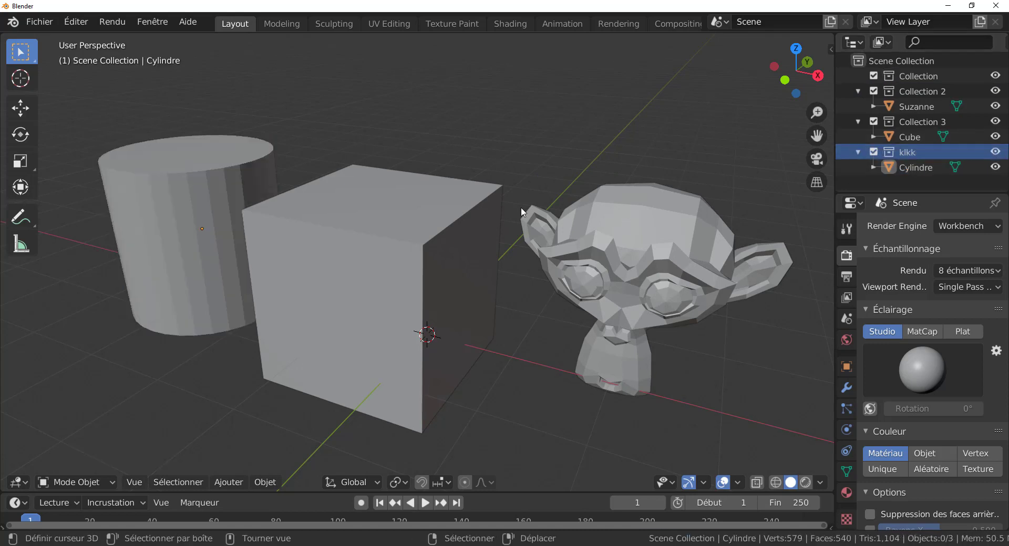
# - Isolate the cube in local view
pyautogui.click(358, 264)
pyautogui.press('KP_Divide')
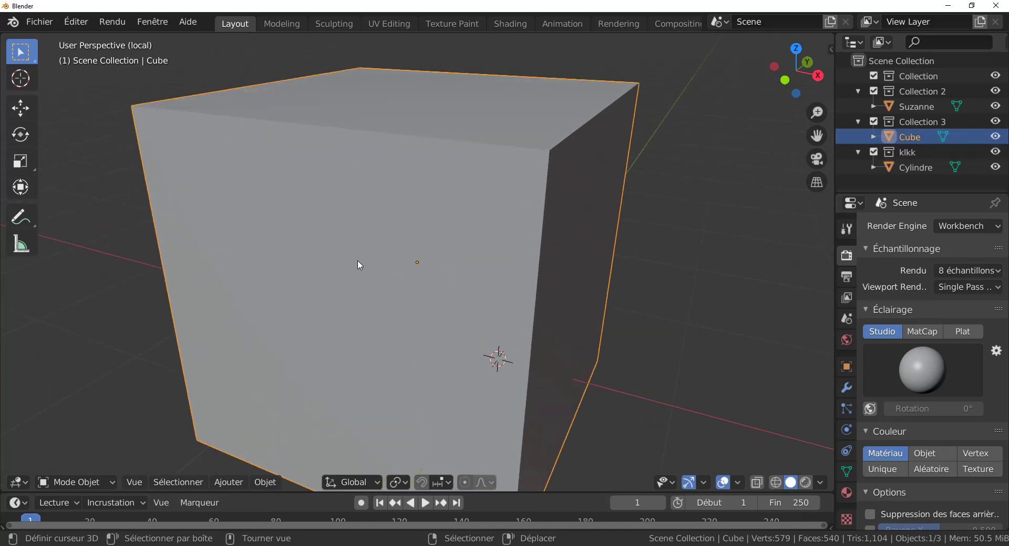
pyautogui.moveTo(359, 265); pyautogui.dragTo(410, 265, button='middle')
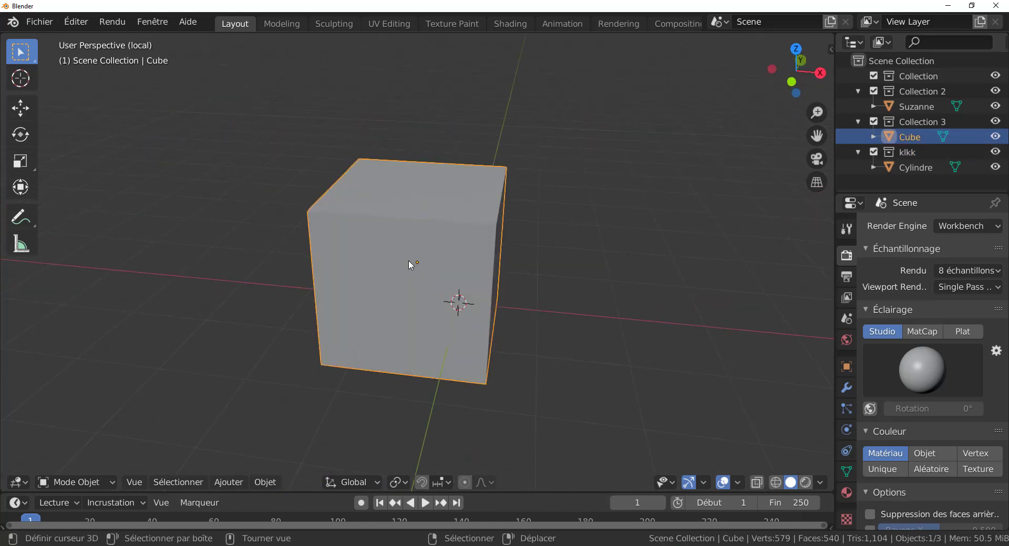
pyautogui.moveTo(421, 320); pyautogui.dragTo(550, 288, button='middle')
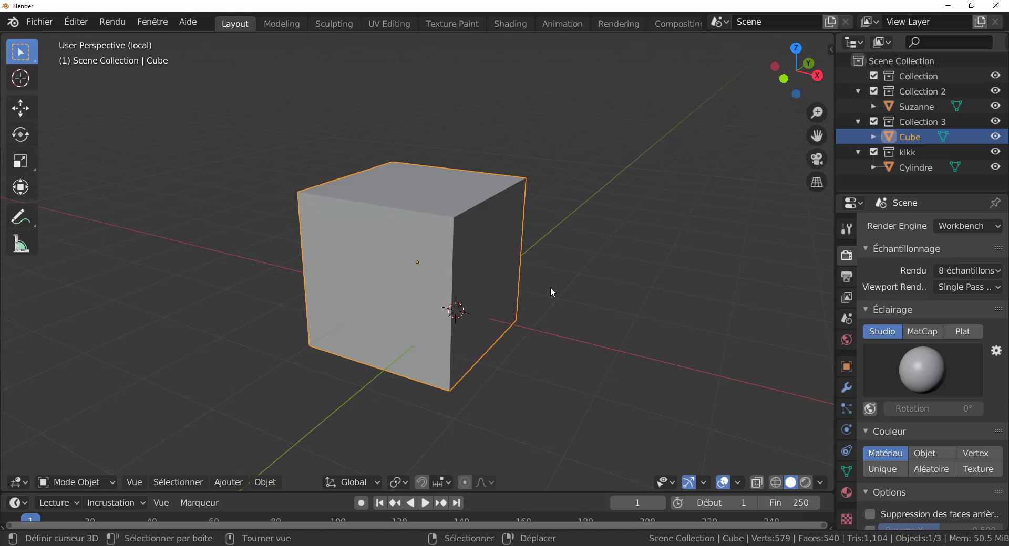
pyautogui.keyDown('shift'); pyautogui.moveTo(586, 307); pyautogui.dragTo(628, 306, button='middle'); pyautogui.keyUp('shift')
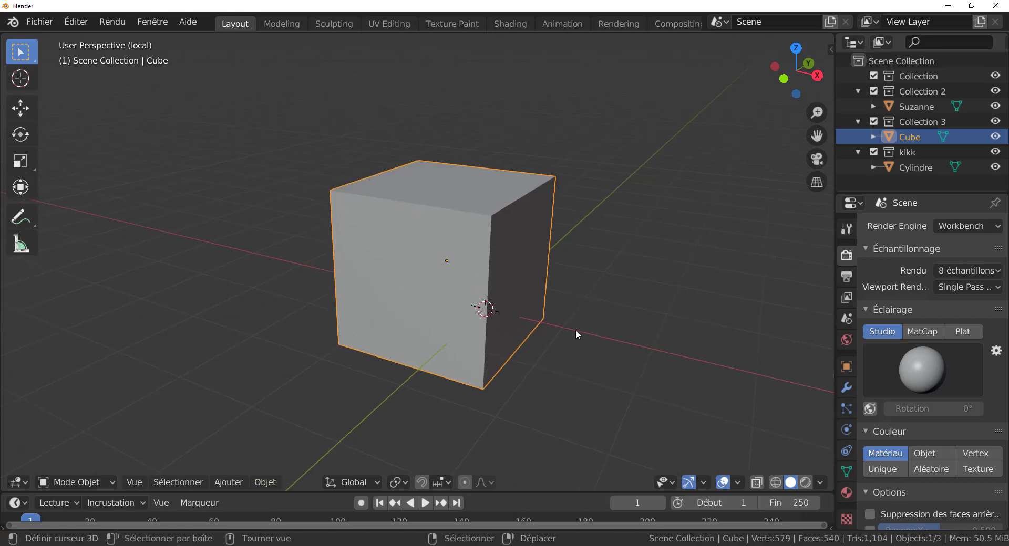
pyautogui.moveTo(452, 320); pyautogui.dragTo(461, 314, button='middle')
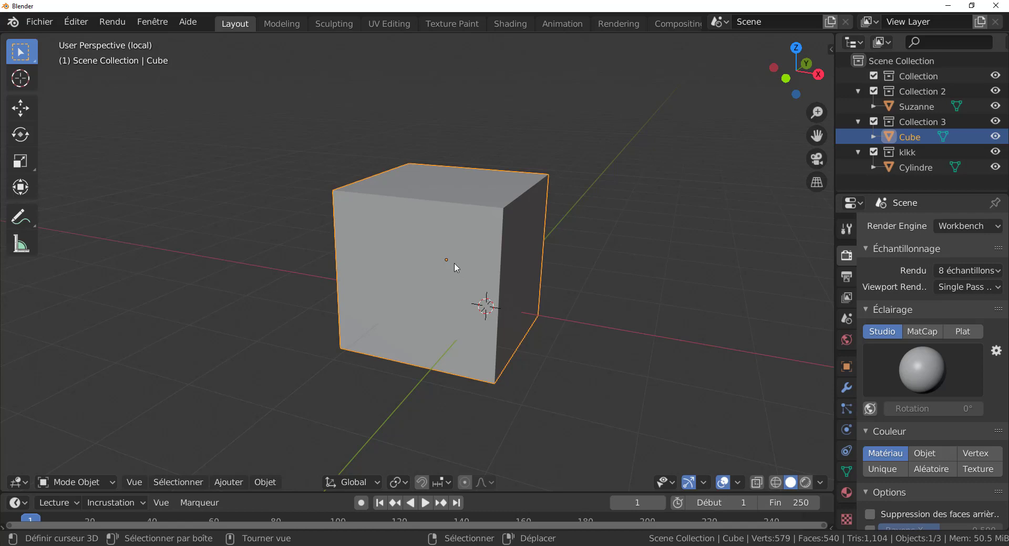
pyautogui.press('g')
pyautogui.rightClick(450, 303)
pyautogui.moveTo(470, 341)
pyautogui.mouseDown(button='middle')
pyautogui.moveTo(495, 345)
pyautogui.moveTo(486, 347)
pyautogui.mouseUp(button='middle')
pyautogui.scroll(1, 482, 350)
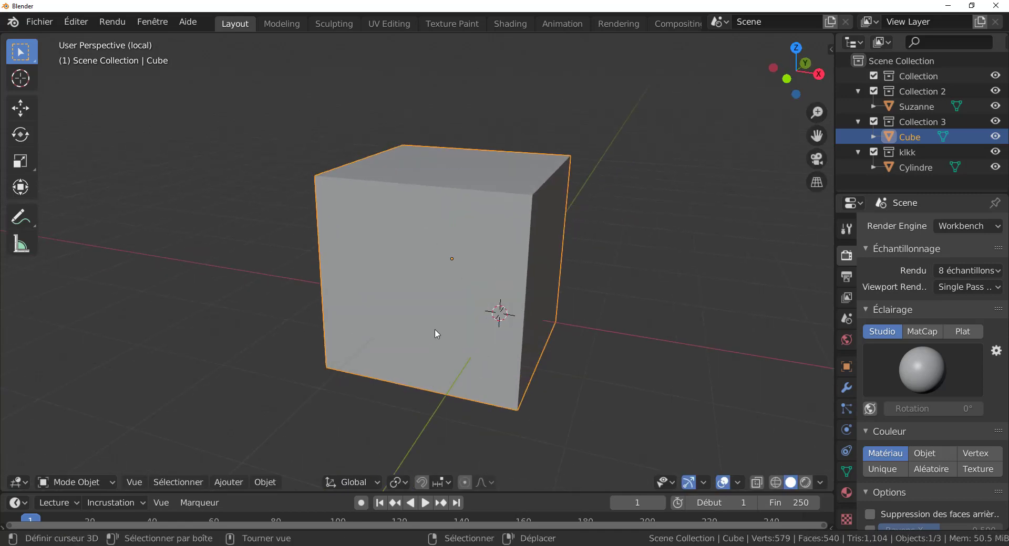
# - Delete the isolated cube from the scene
pyautogui.moveTo(434, 335); pyautogui.dragTo(437, 342, button='middle')
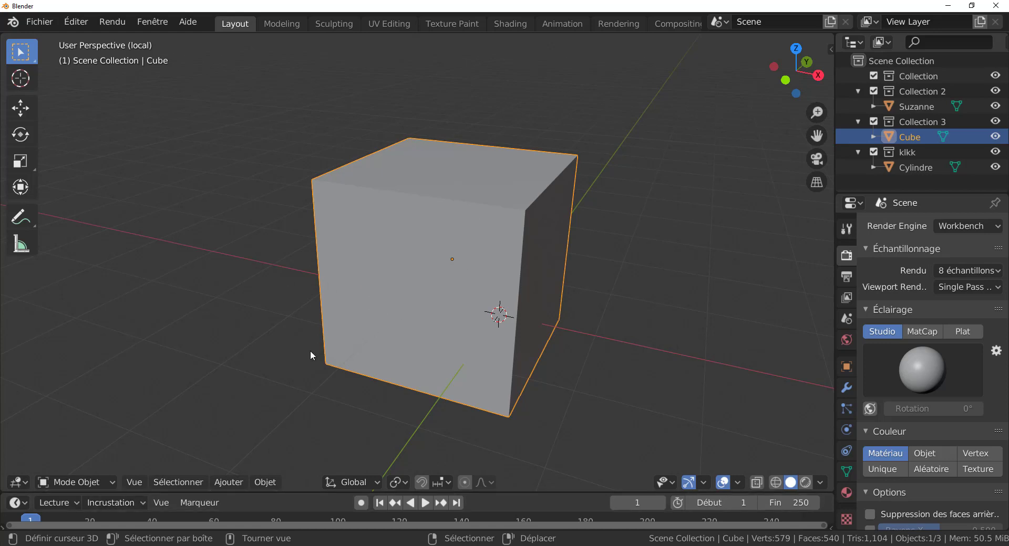
pyautogui.press('x')
pyautogui.click(376, 382)
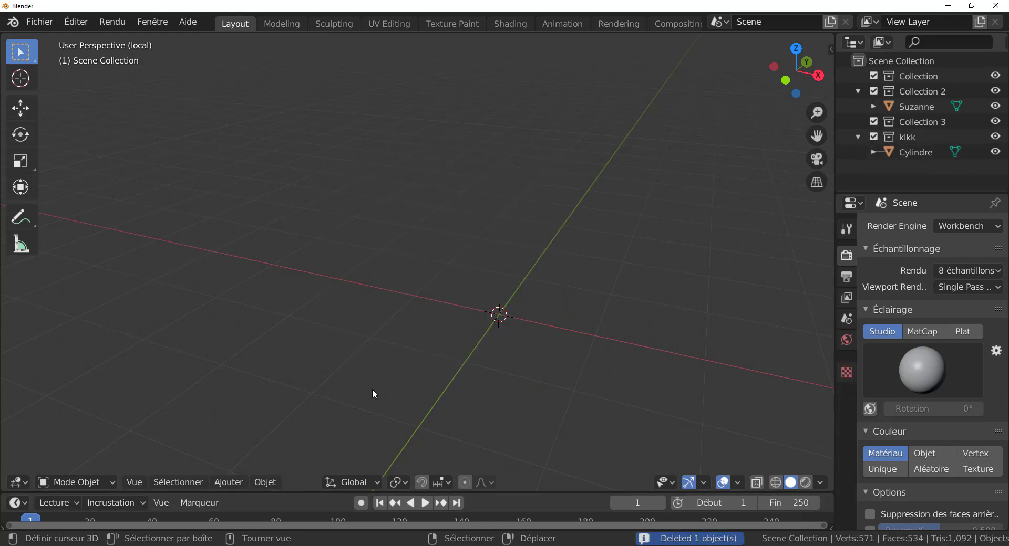
# - Add a background image to the scene using 72e412fb.png from the arbres folder
pyautogui.click(220, 485)
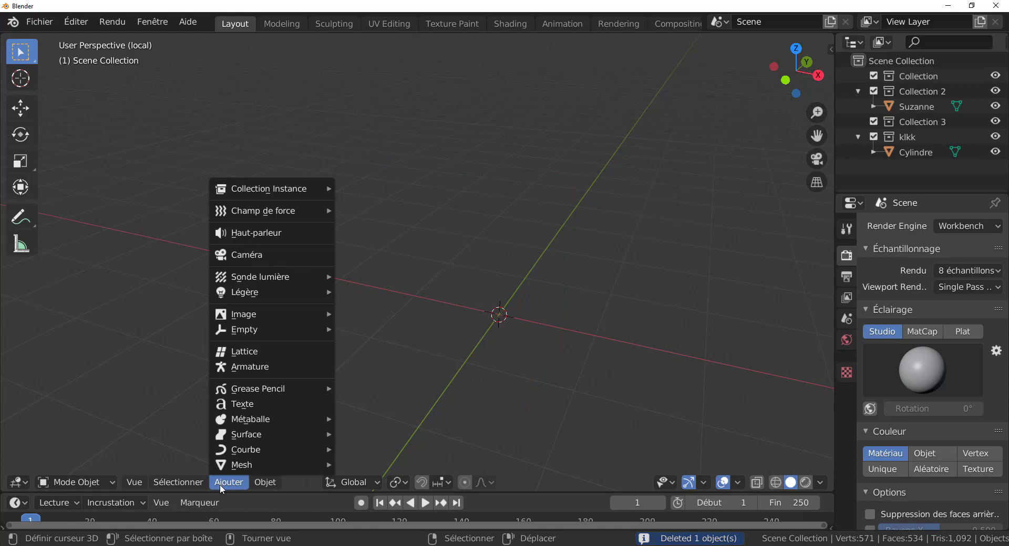
pyautogui.moveTo(224, 473)
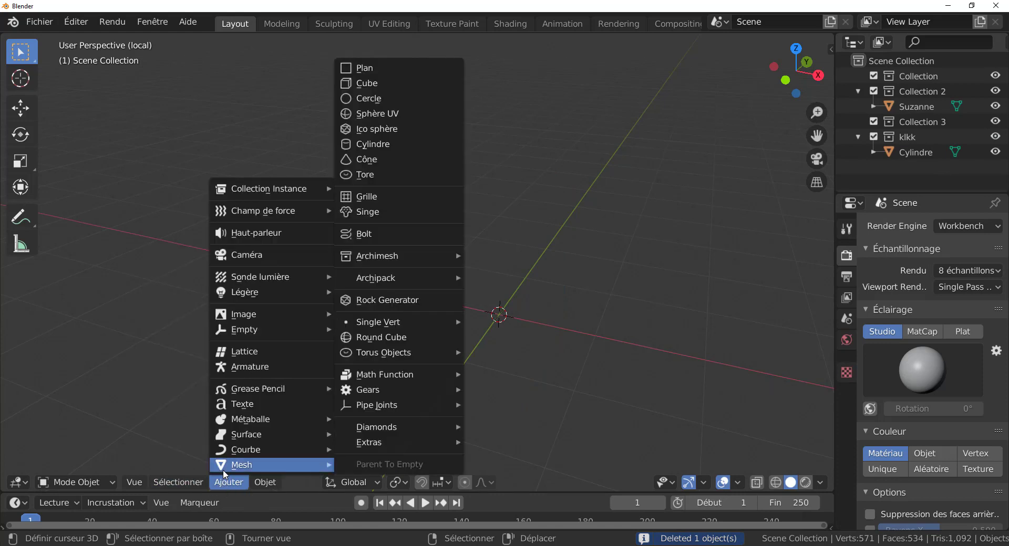
pyautogui.moveTo(237, 339)
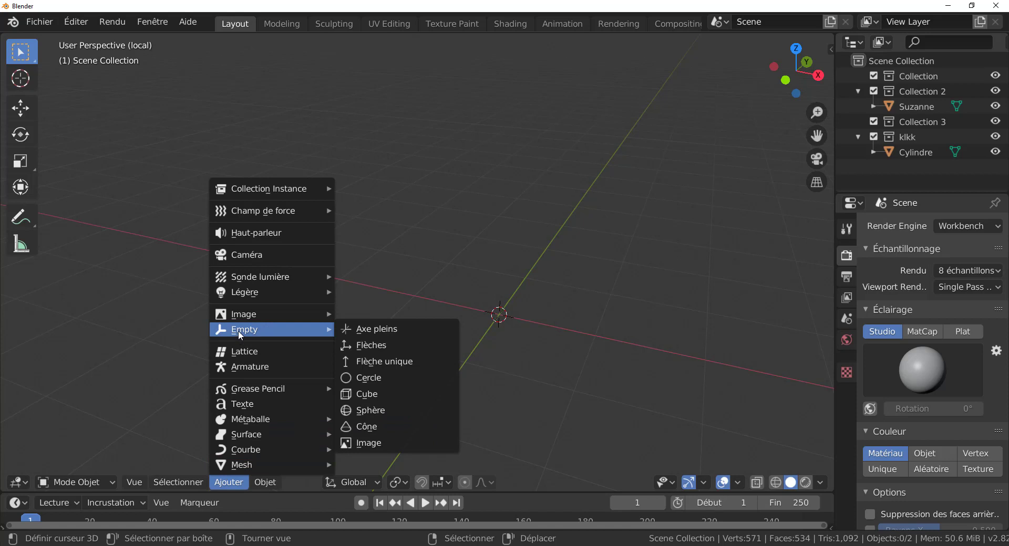
pyautogui.moveTo(290, 314)
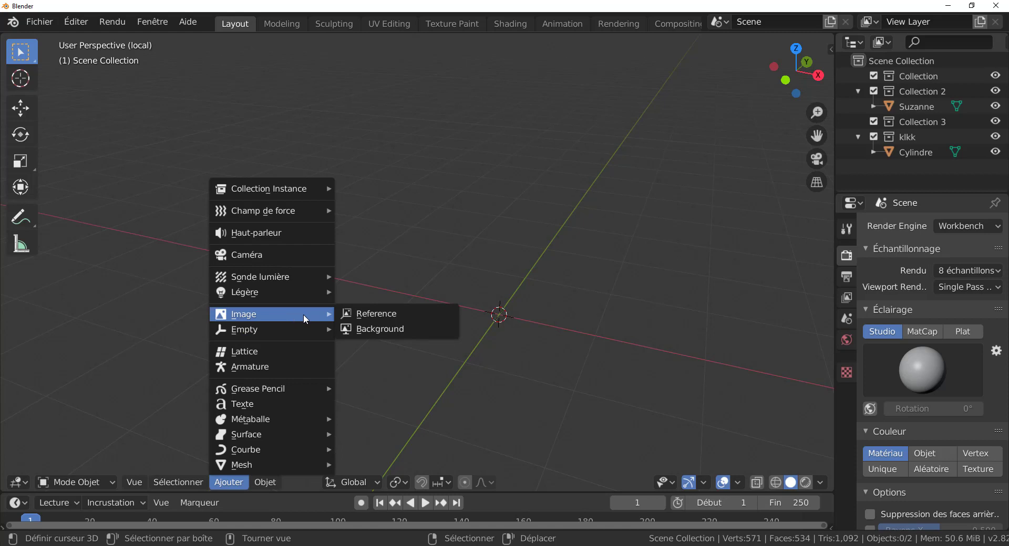
pyautogui.click(379, 330)
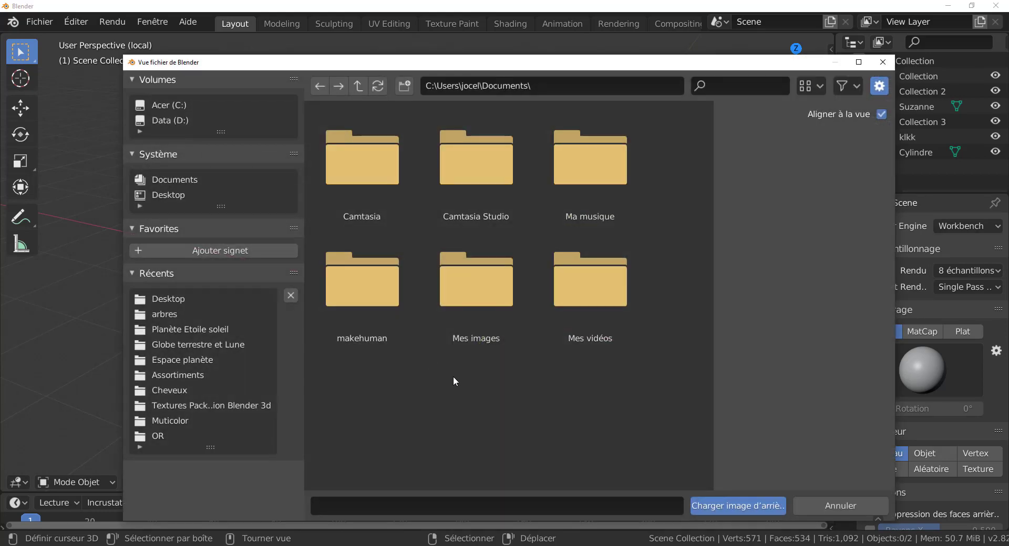
pyautogui.click(469, 308)
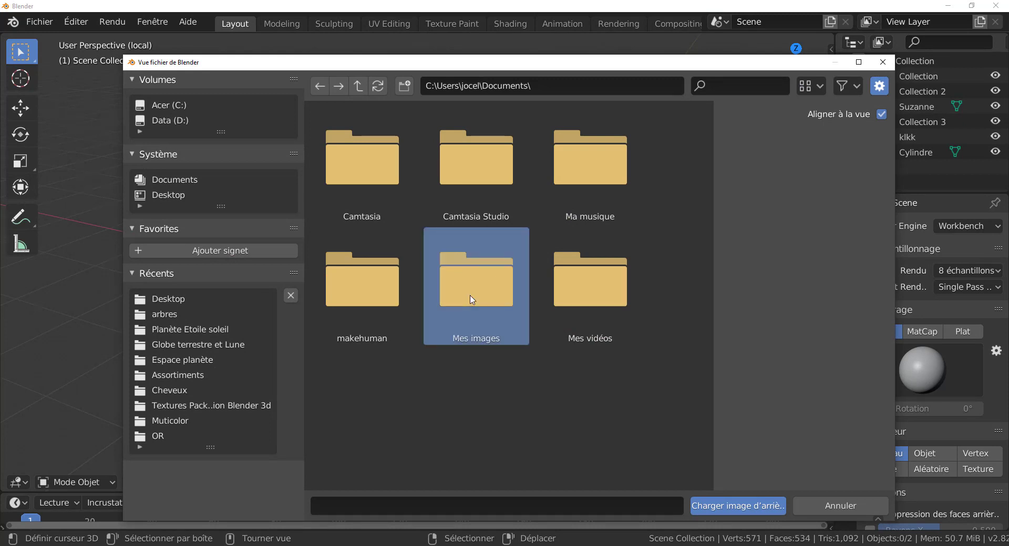
pyautogui.click(736, 506)
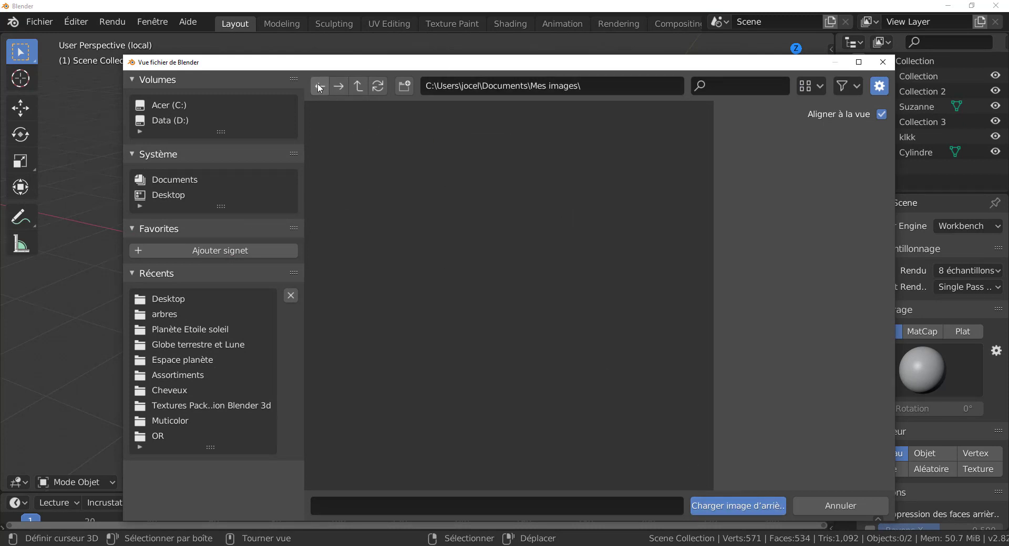
pyautogui.click(357, 87)
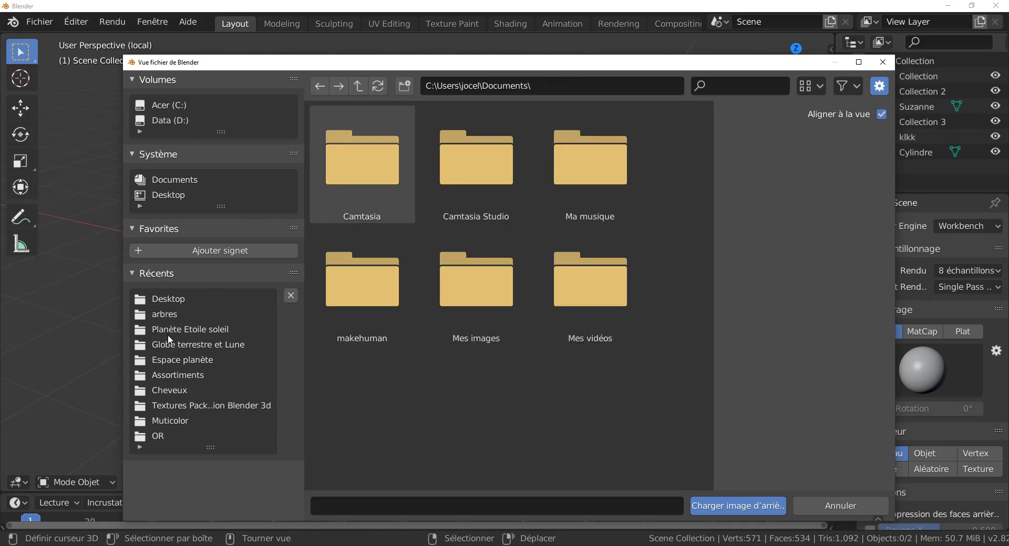
pyautogui.click(166, 315)
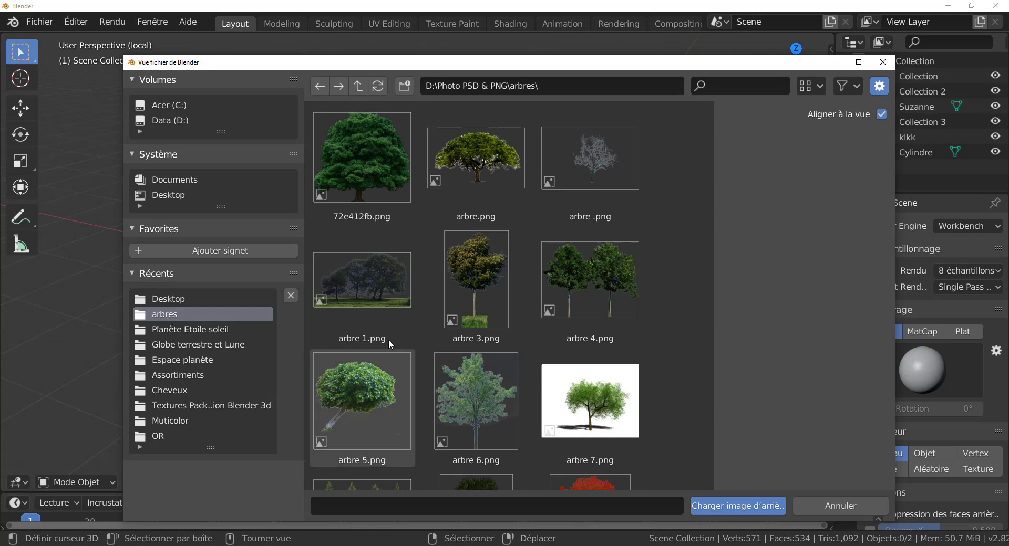
pyautogui.click(377, 175)
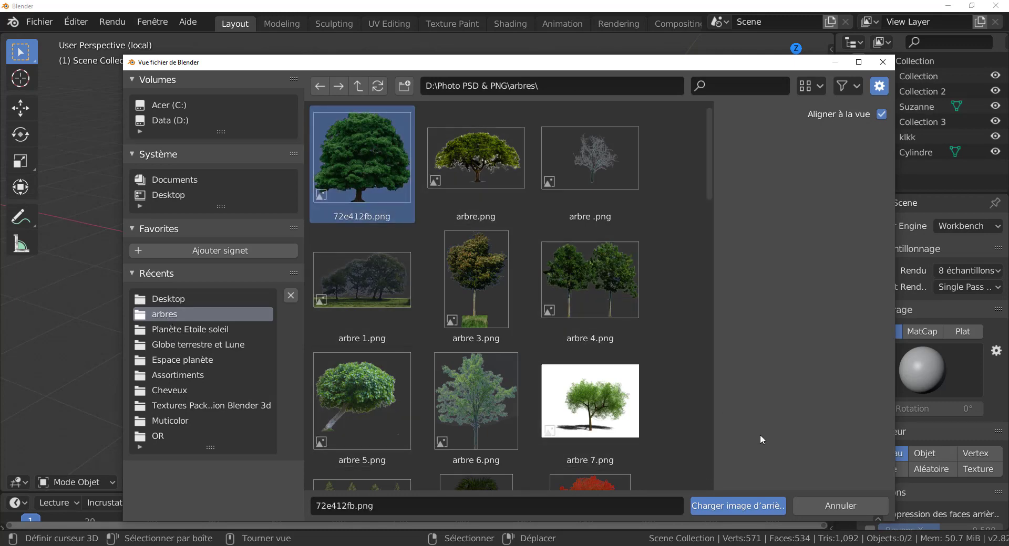
pyautogui.click(744, 506)
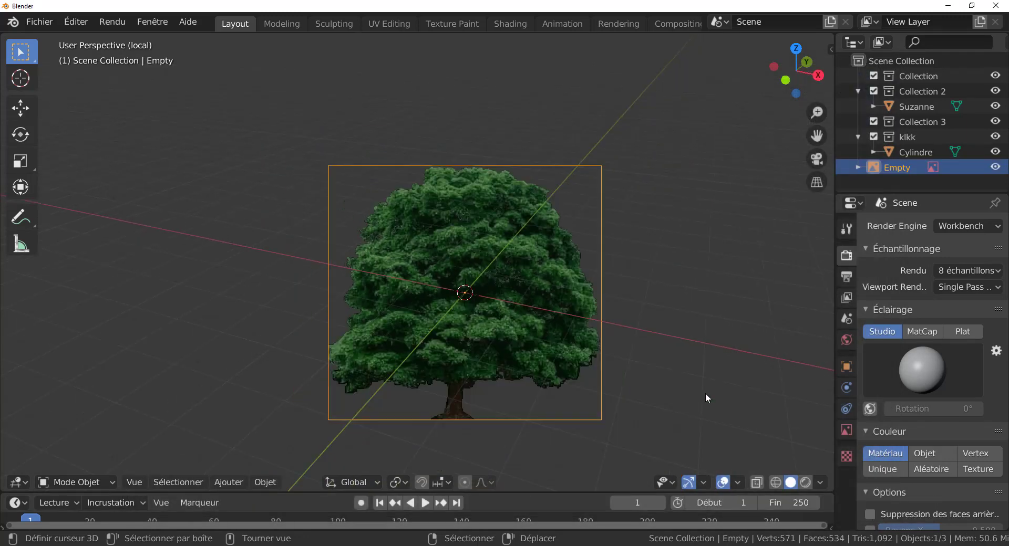
# - Examine the tree image's orientation from the front, the right side and oblique perspective angles
pyautogui.press('KP_1')
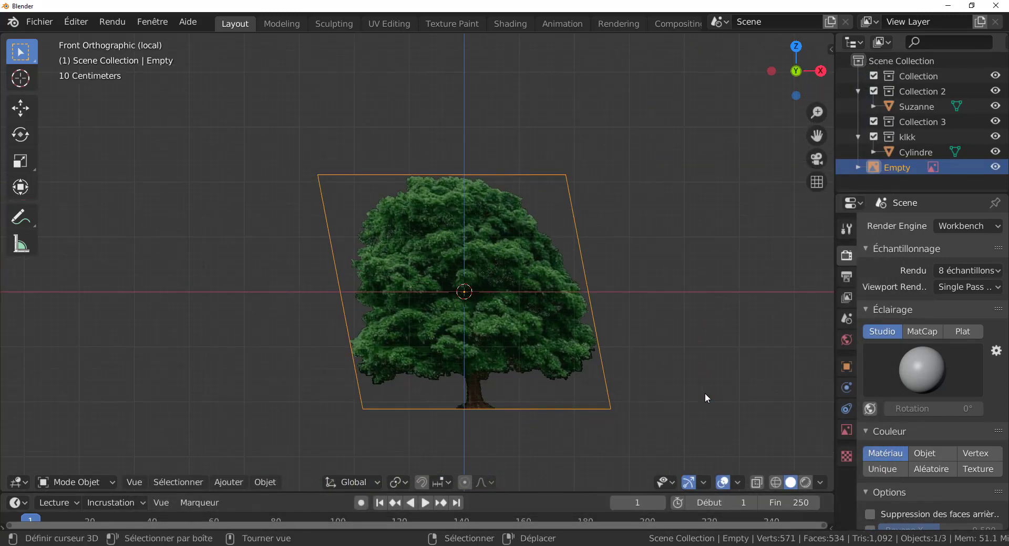
pyautogui.moveTo(704, 393); pyautogui.dragTo(561, 399, button='middle')
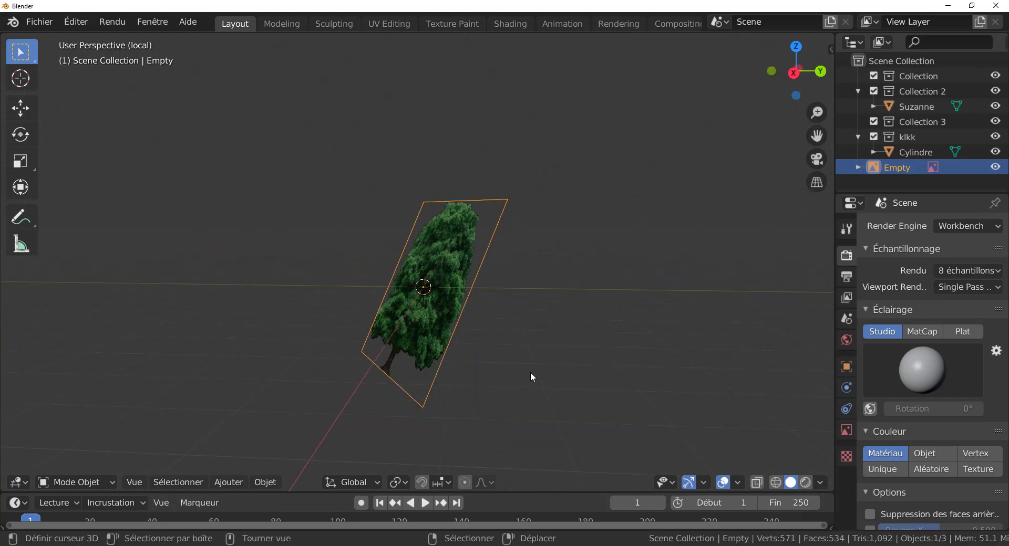
pyautogui.moveTo(530, 372); pyautogui.dragTo(638, 386, button='middle')
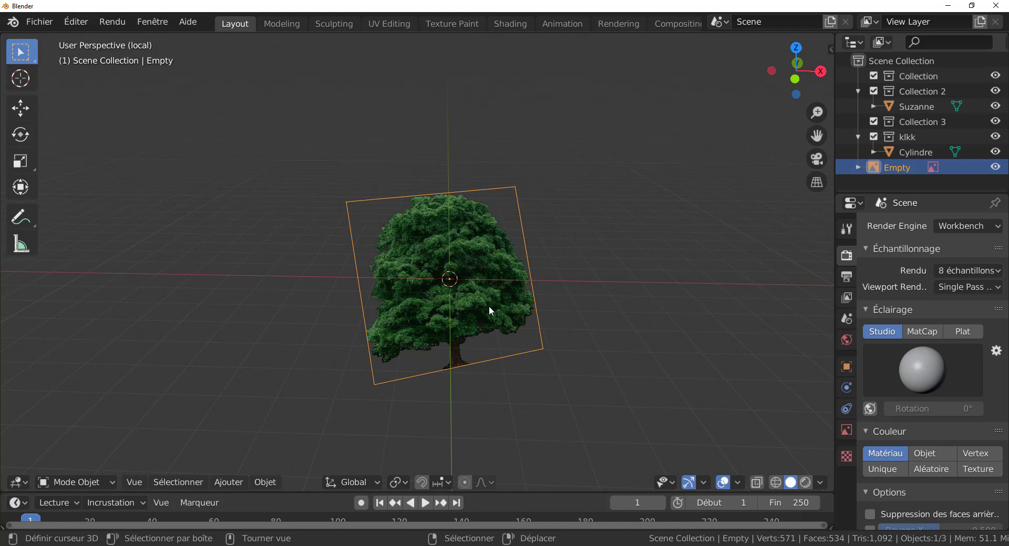
pyautogui.moveTo(491, 328); pyautogui.dragTo(513, 325, button='middle')
pyautogui.press('KP_1')
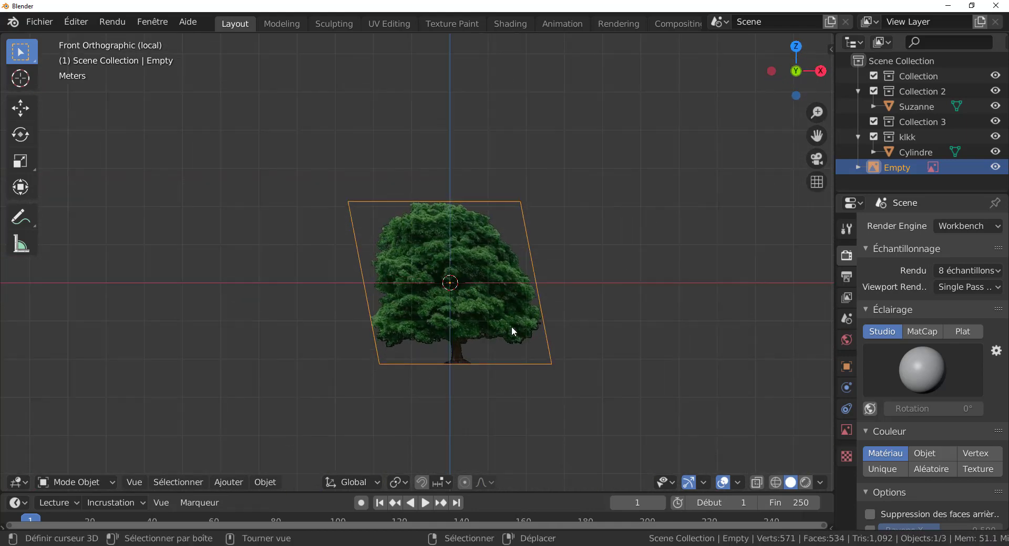
pyautogui.scroll(2, 485, 302)
pyautogui.scroll(-1, 487, 301)
pyautogui.moveTo(487, 301); pyautogui.dragTo(476, 328, button='middle')
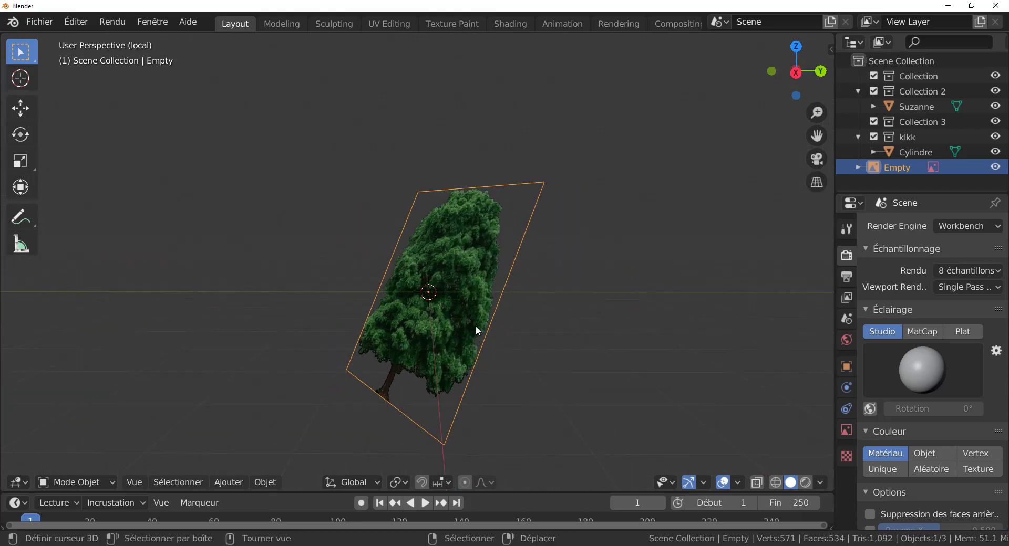
pyautogui.press('KP_3')
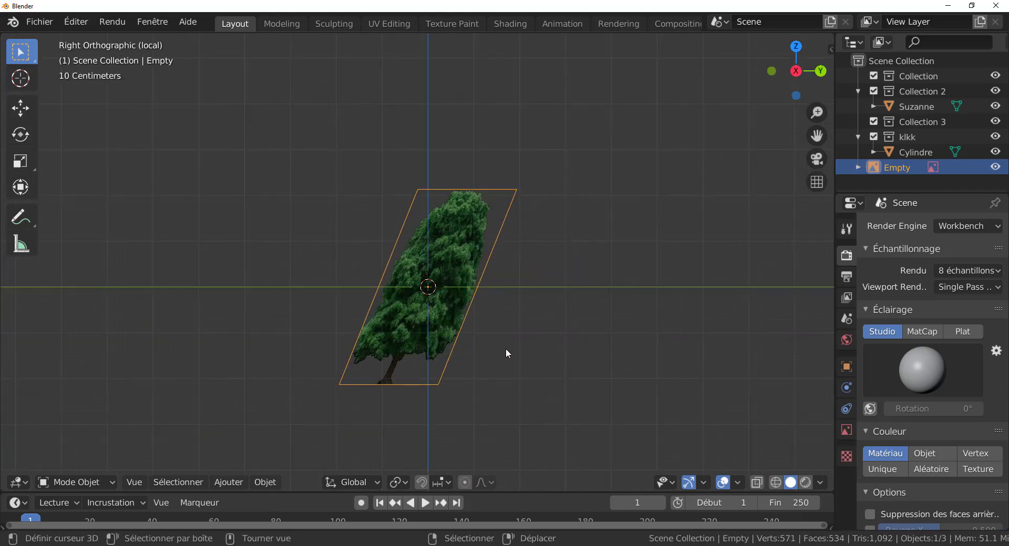
# - Delete the misaligned tree background image from the scene
pyautogui.press('r')
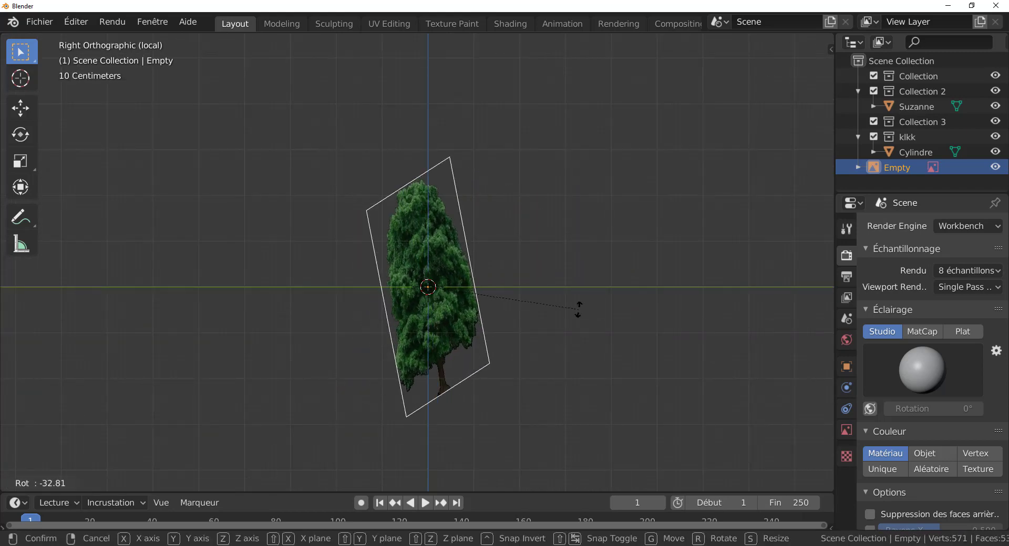
pyautogui.press('Escape')
pyautogui.press('x')
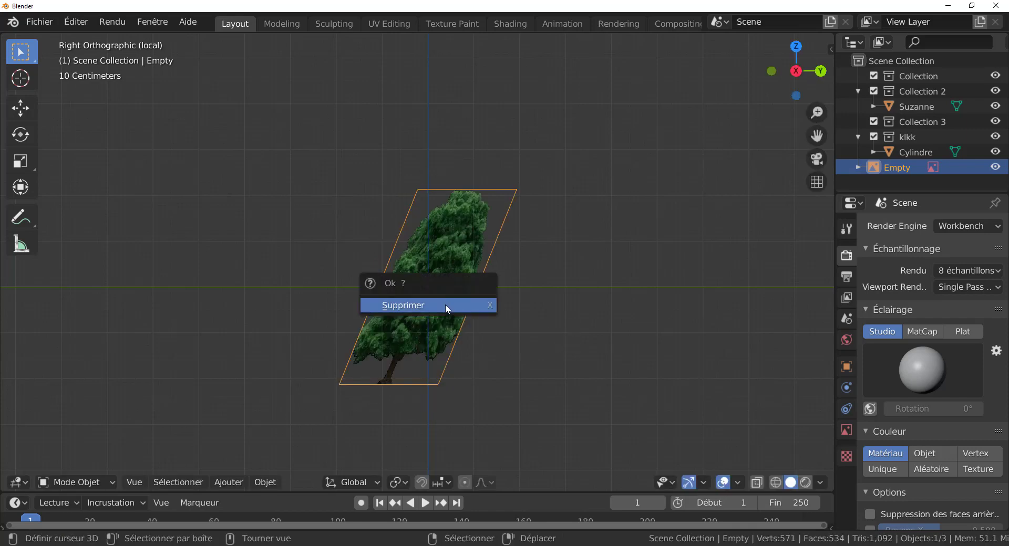
pyautogui.click(446, 304)
# - Add arbre 1.png from the arbres folder as a background image aligned to the front orthographic view
pyautogui.moveTo(455, 328); pyautogui.dragTo(578, 340, button='middle')
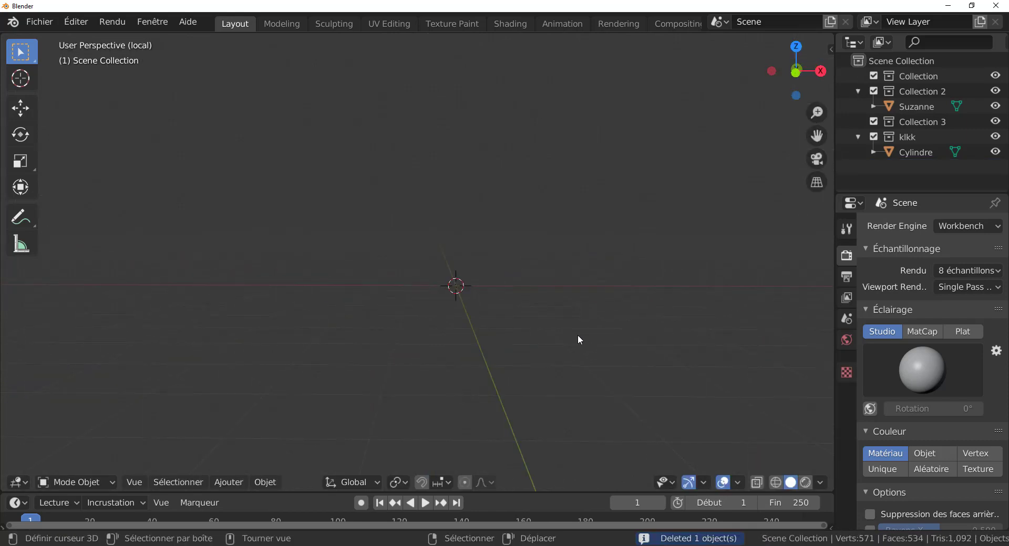
pyautogui.press('KP_1')
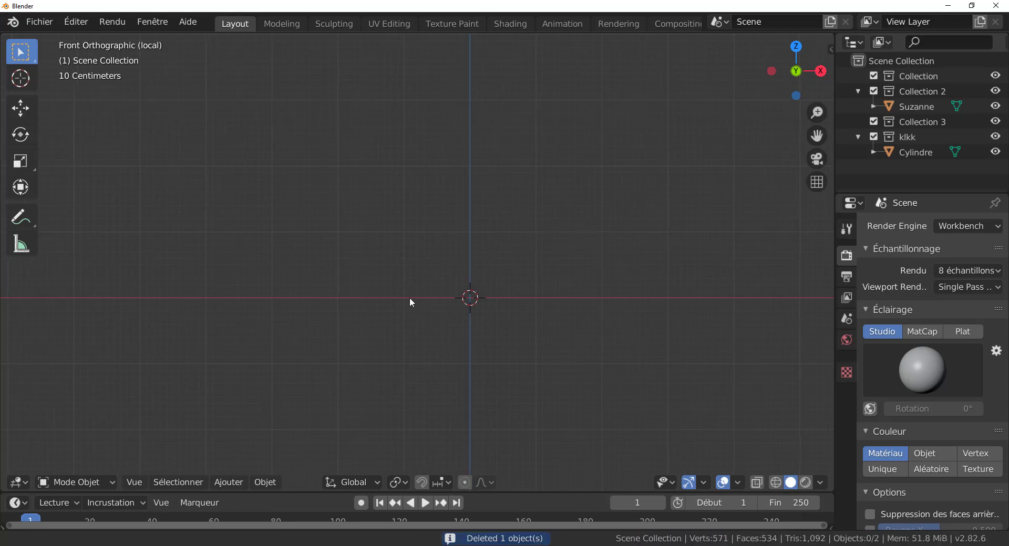
pyautogui.keyDown('shift'); pyautogui.moveTo(411, 303); pyautogui.dragTo(338, 295, button='middle'); pyautogui.keyUp('shift')
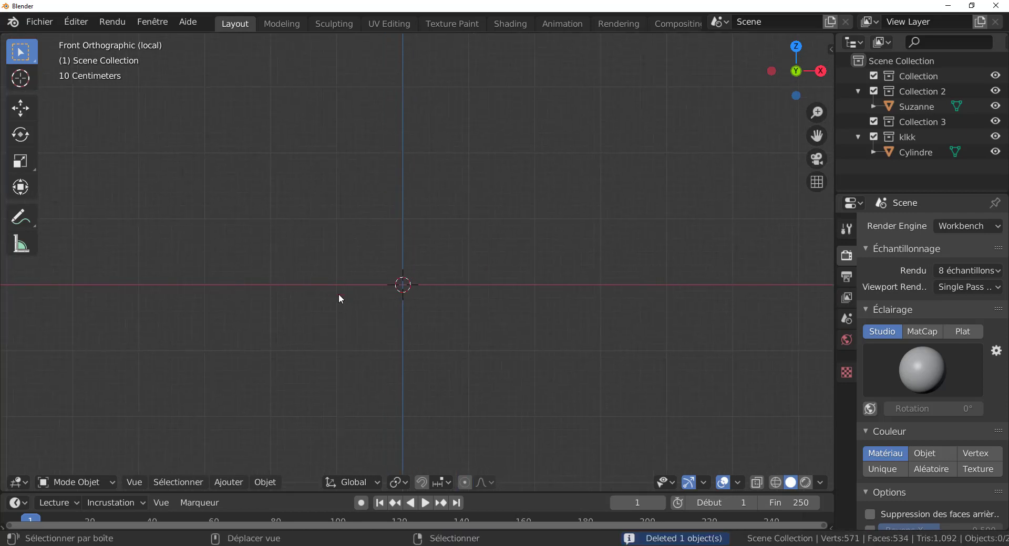
pyautogui.click(245, 484)
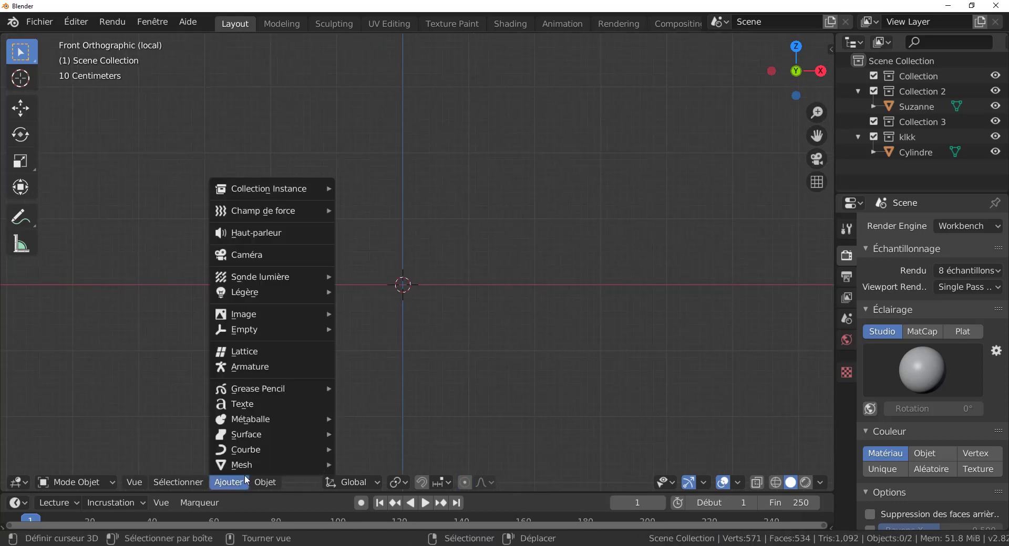
pyautogui.moveTo(235, 333)
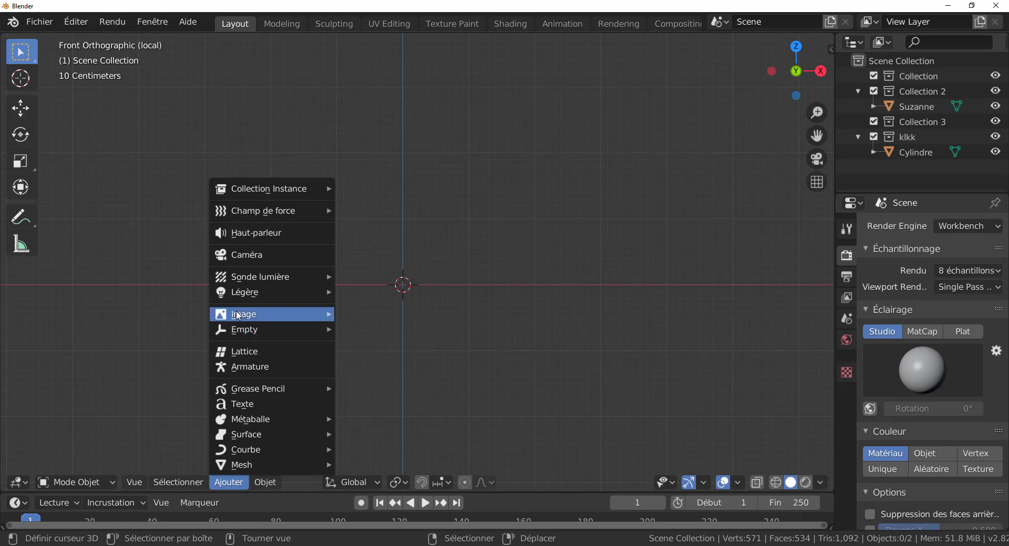
pyautogui.moveTo(236, 314)
pyautogui.click(371, 329)
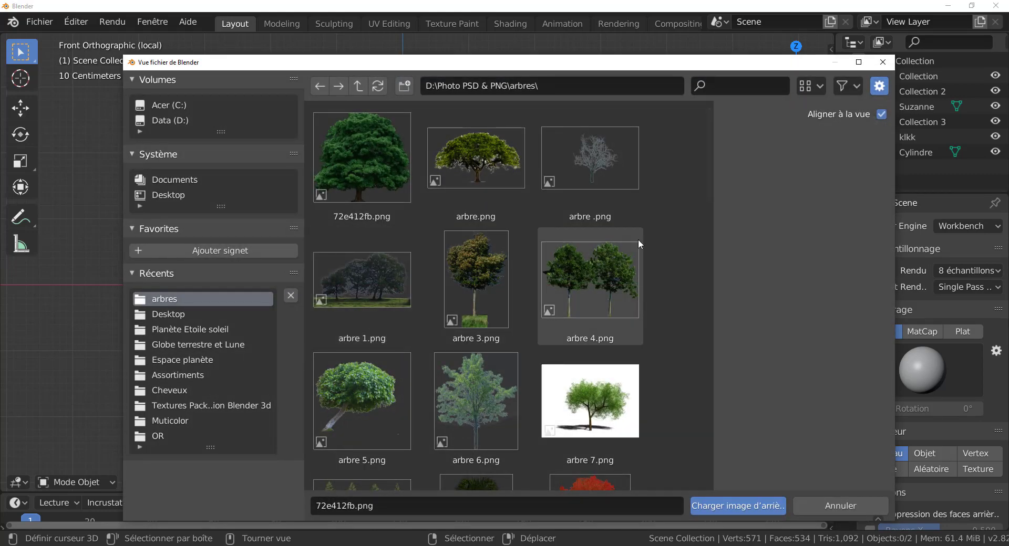
pyautogui.click(377, 293)
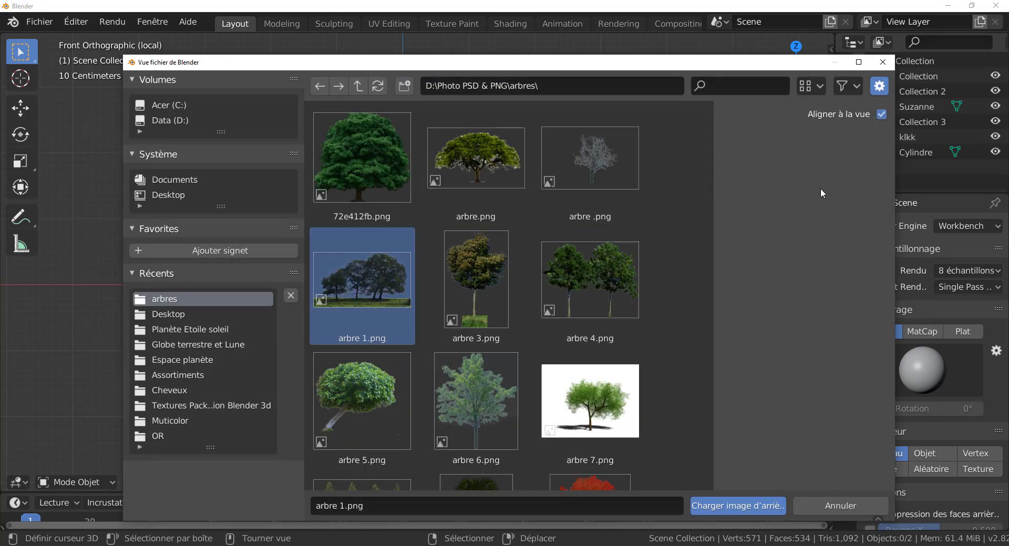
pyautogui.click(739, 504)
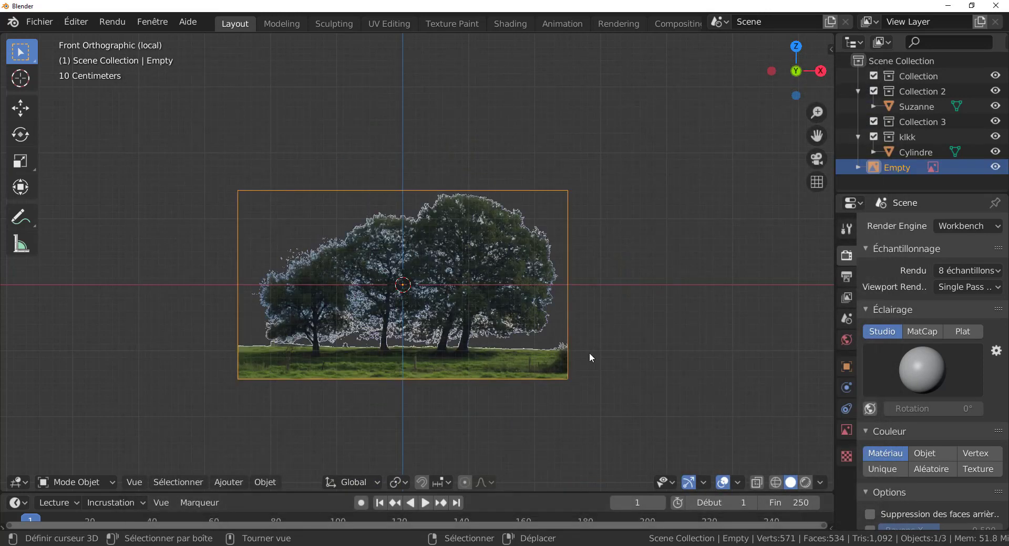
# - Enlarge the background image from its upper-right corner and move it back so it is roughly centred on the origin
pyautogui.moveTo(567, 380)
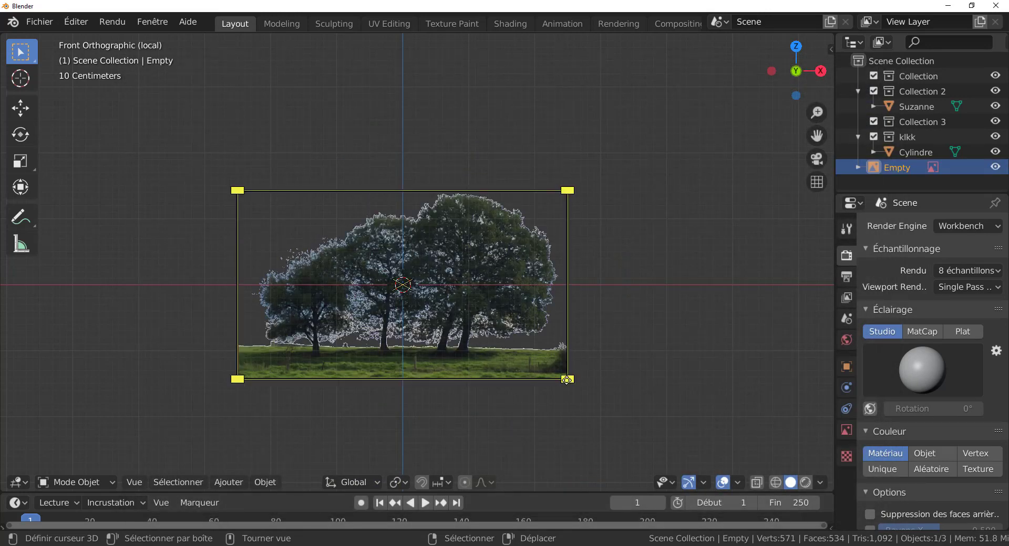
pyautogui.press('g')
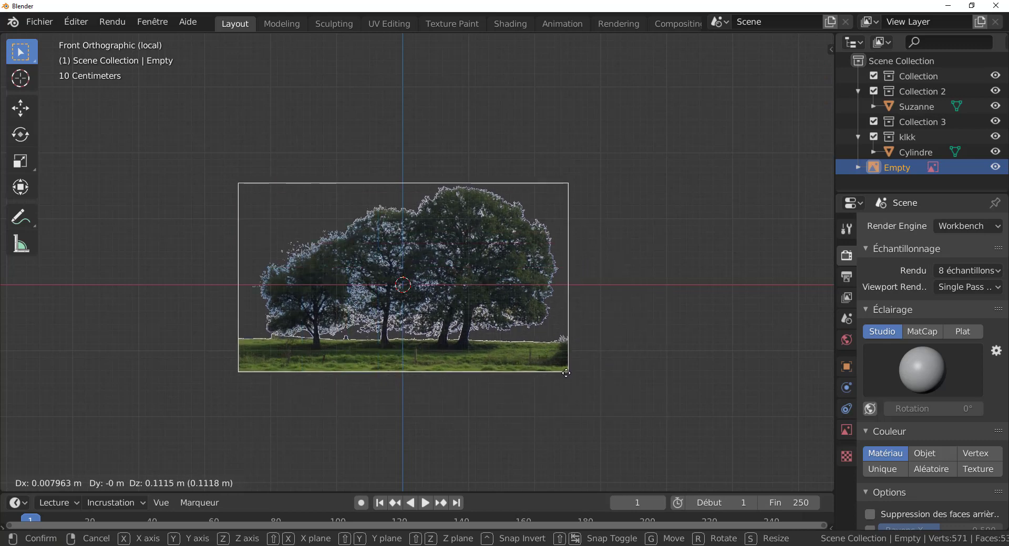
pyautogui.rightClick(567, 337)
pyautogui.moveTo(570, 188); pyautogui.dragTo(760, 64)
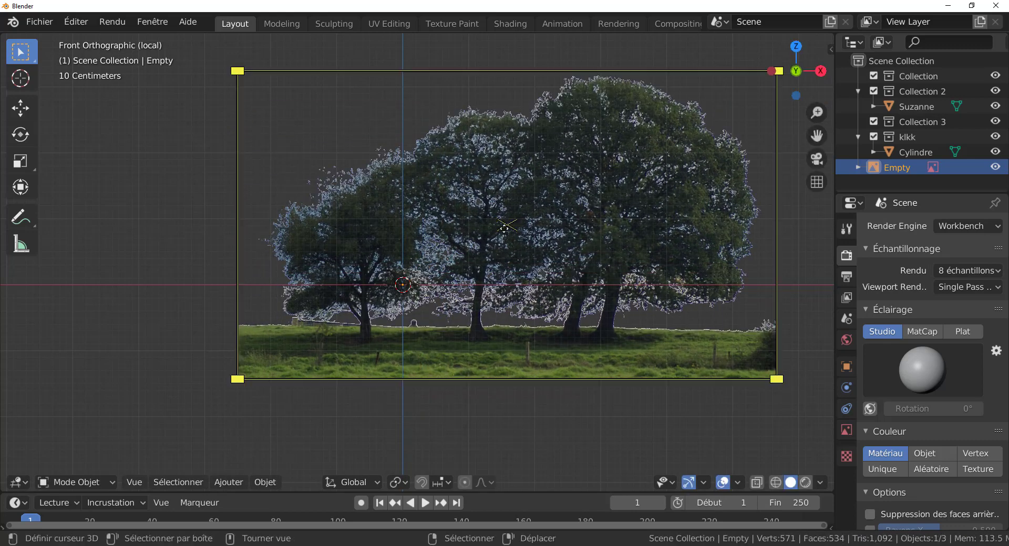
pyautogui.moveTo(503, 227); pyautogui.dragTo(406, 277)
pyautogui.scroll(1, 701, 302)
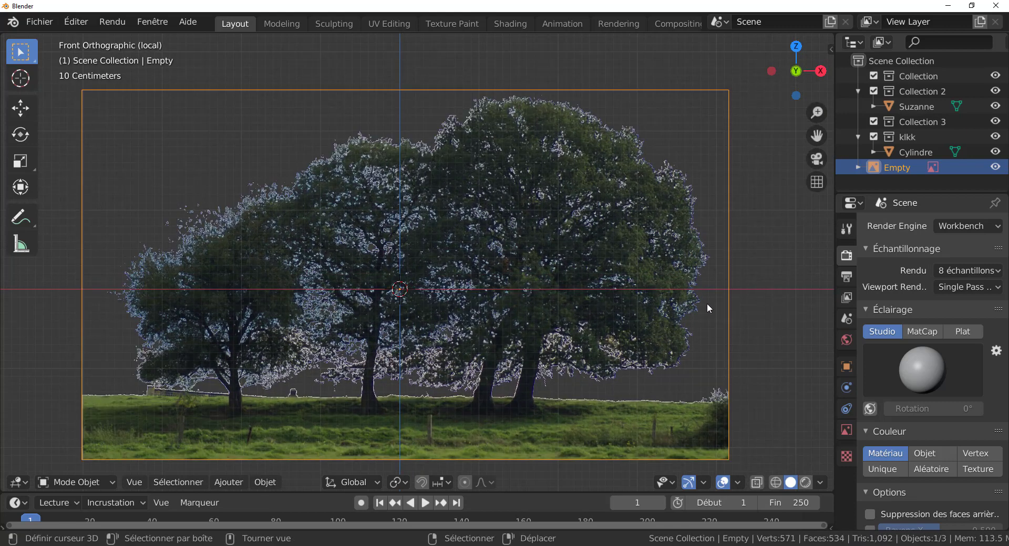
# - Check how the background image displays when orbiting, in front orthographic view and in front perspective view
pyautogui.click(740, 321)
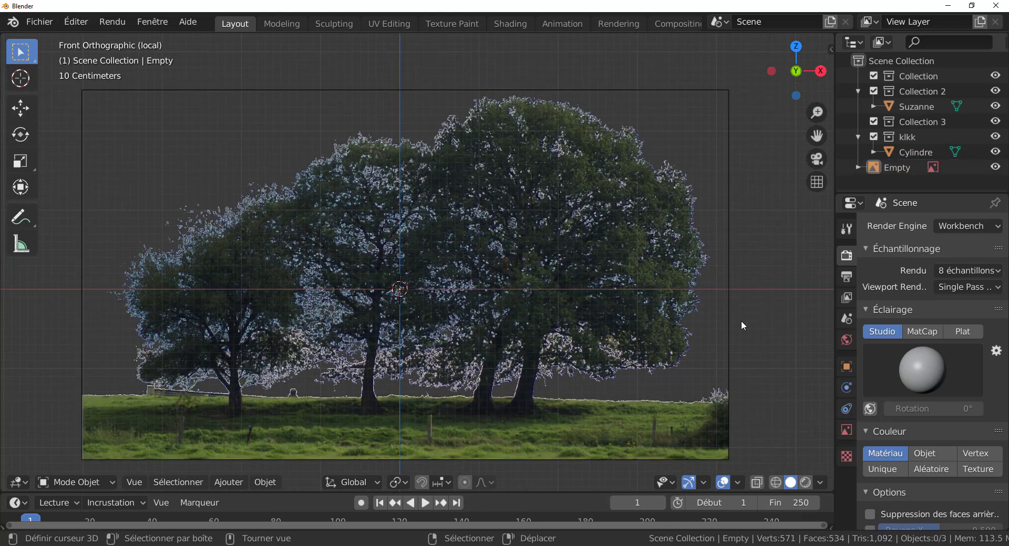
pyautogui.click(544, 346)
pyautogui.moveTo(707, 318); pyautogui.dragTo(612, 337, button='middle')
pyautogui.press('KP_1')
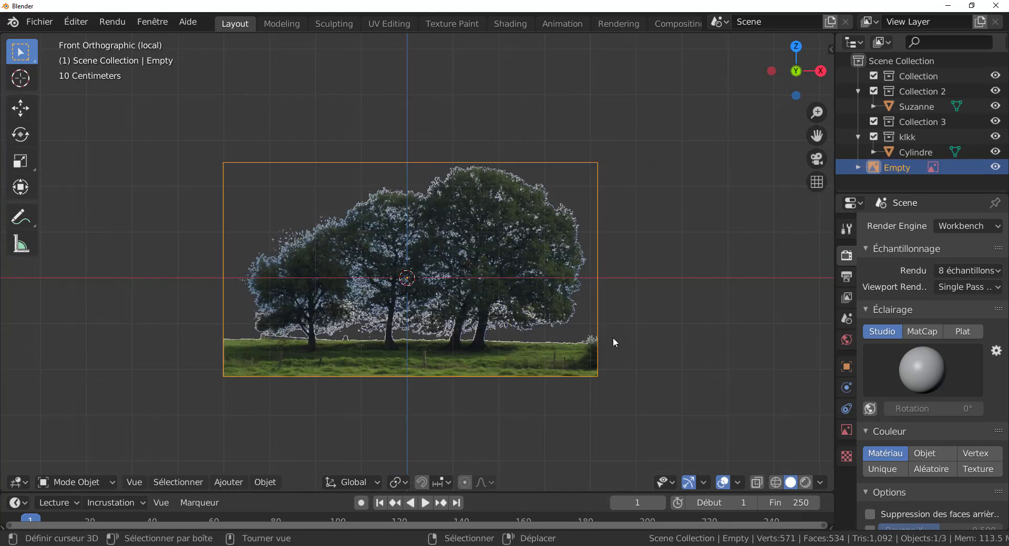
pyautogui.scroll(1, 613, 337)
pyautogui.click(815, 183)
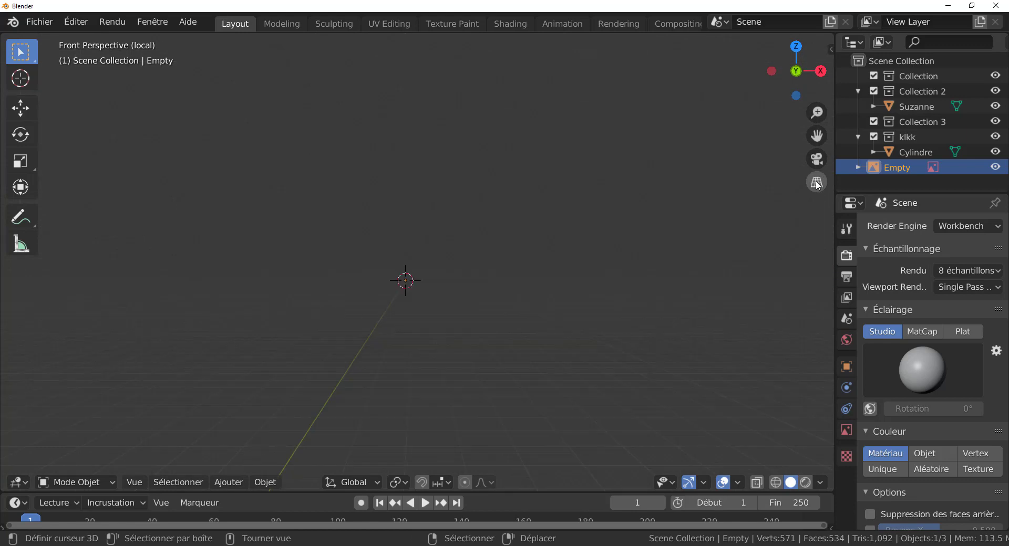
pyautogui.click(817, 183)
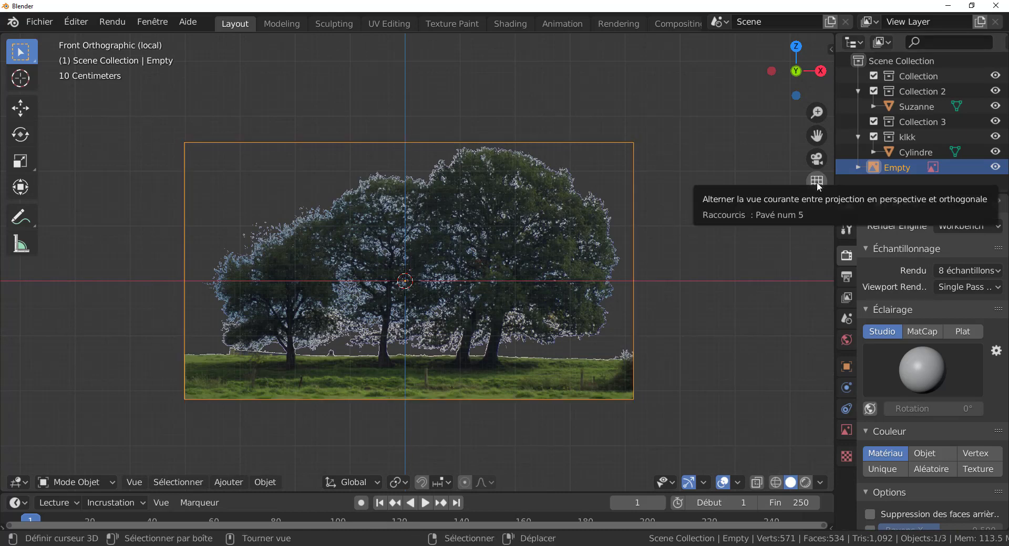
# - Add a mesh plane at the origin in the front orthographic view
pyautogui.keyDown('shift'); pyautogui.moveTo(738, 315); pyautogui.dragTo(711, 336, button='middle'); pyautogui.keyUp('shift')
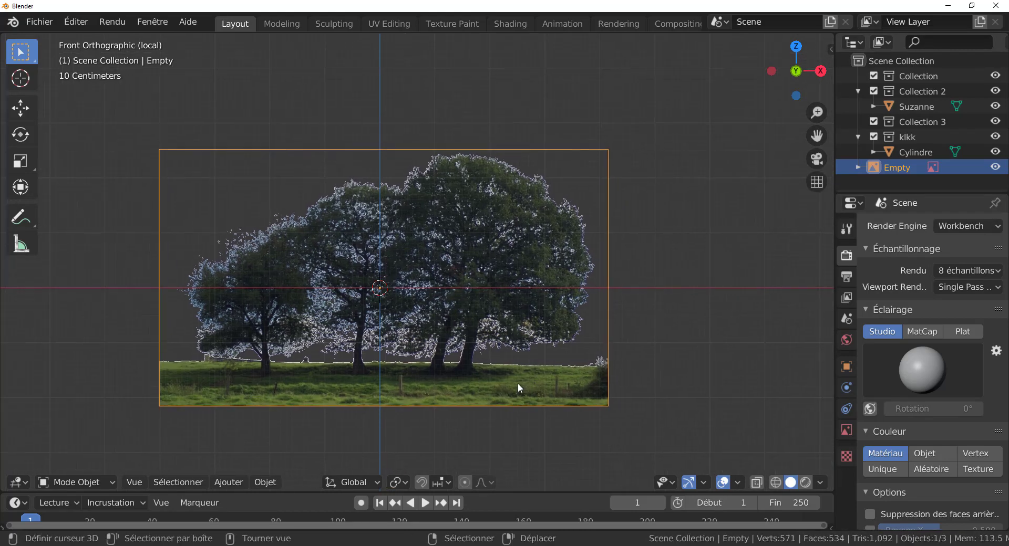
pyautogui.scroll(3, 515, 383)
pyautogui.scroll(1, 572, 344)
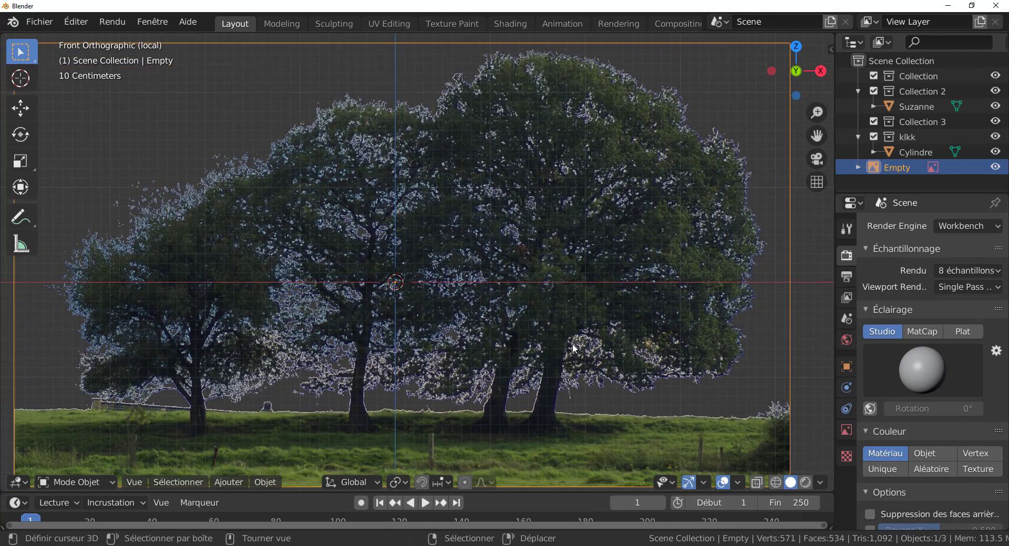
pyautogui.scroll(-2, 574, 349)
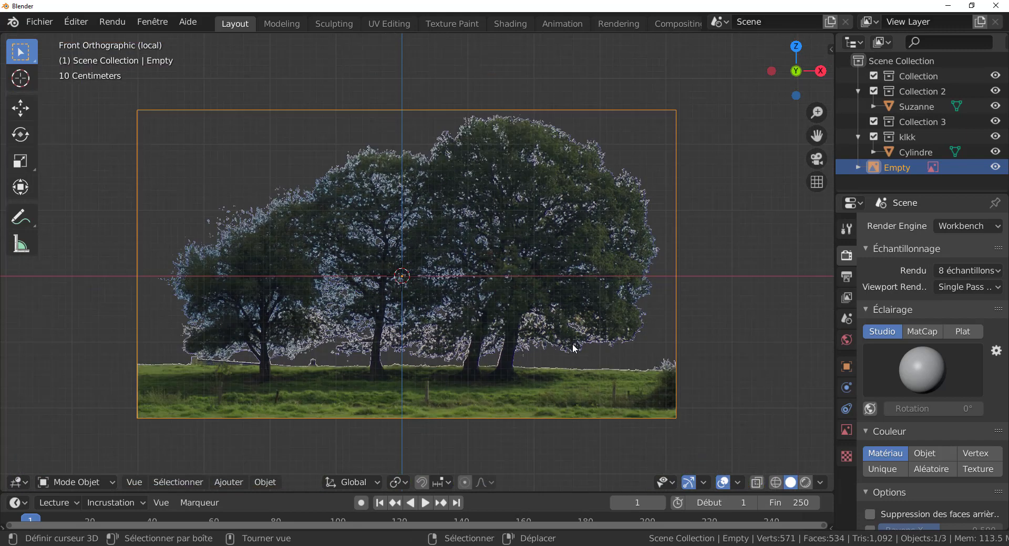
pyautogui.click(228, 483)
pyautogui.moveTo(228, 471)
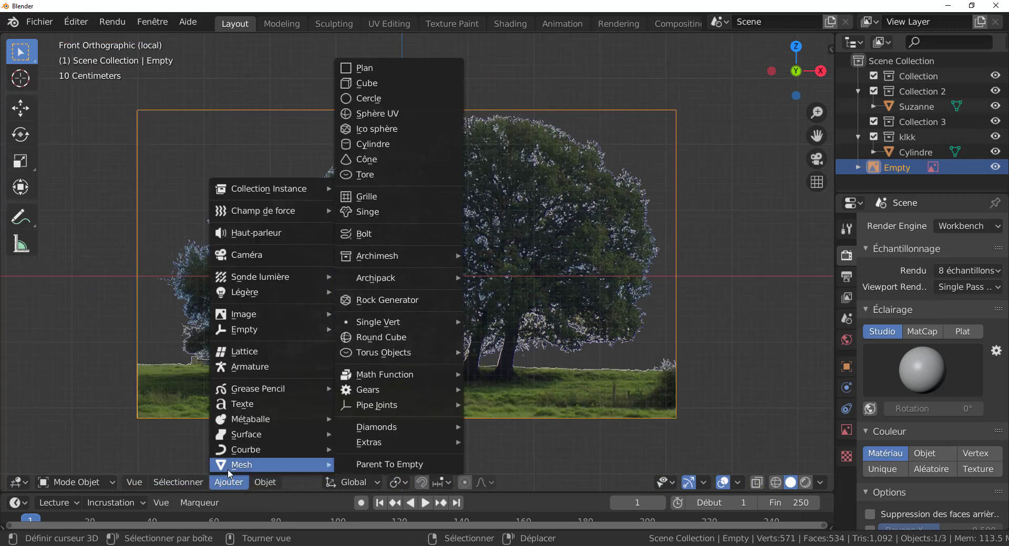
pyautogui.click(372, 69)
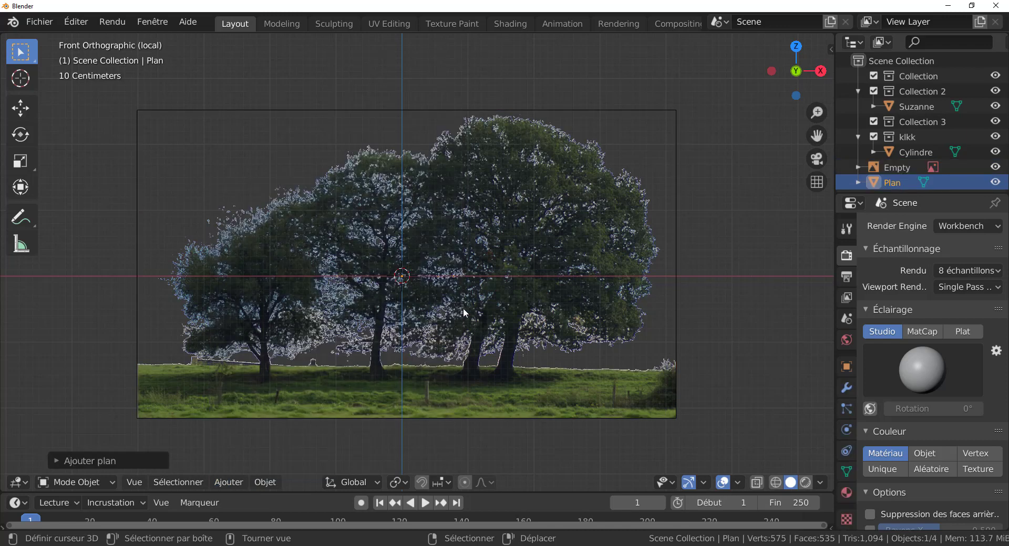
# - Try to rotate the plane 90° around the global X axis
pyautogui.press('r')
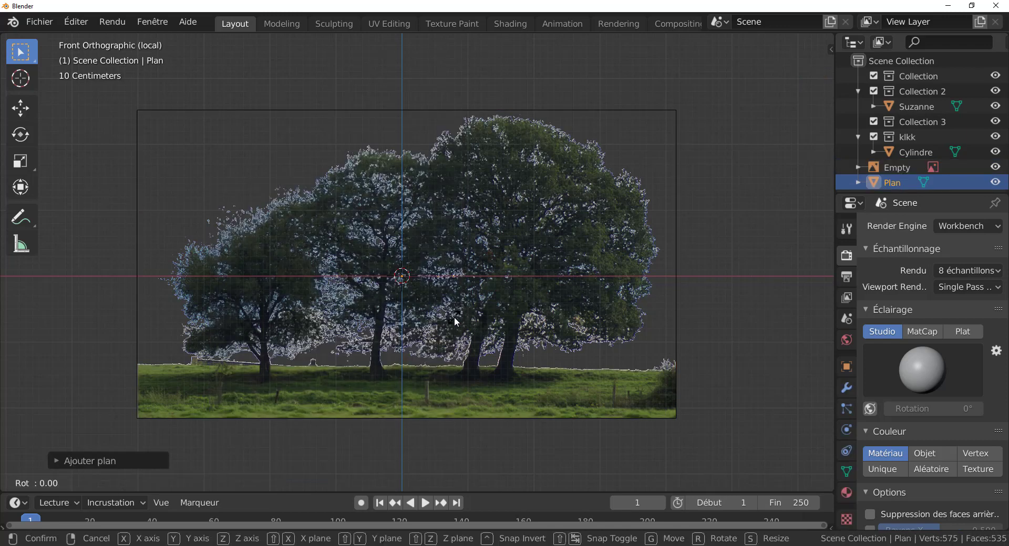
pyautogui.press('x')
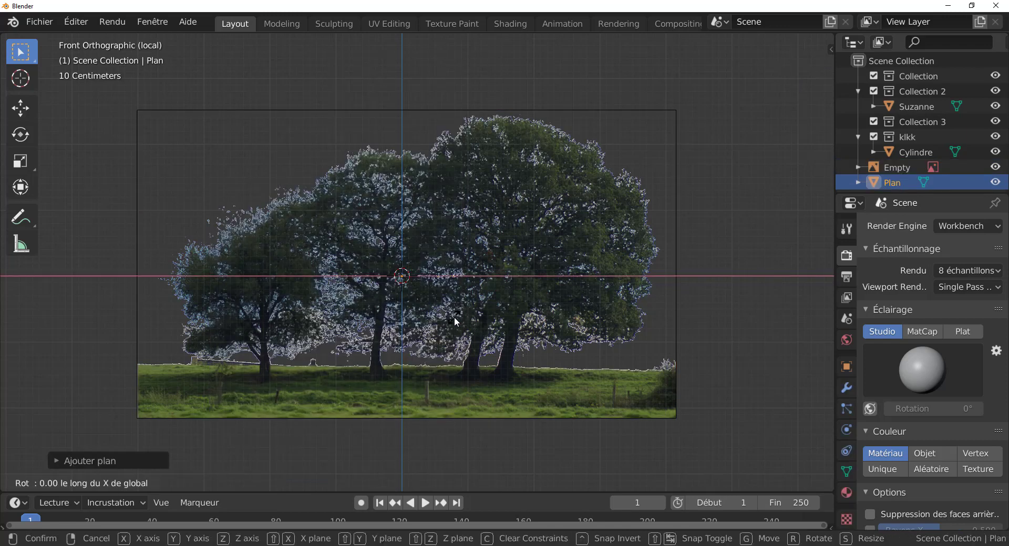
pyautogui.write('90')
pyautogui.press('Return')
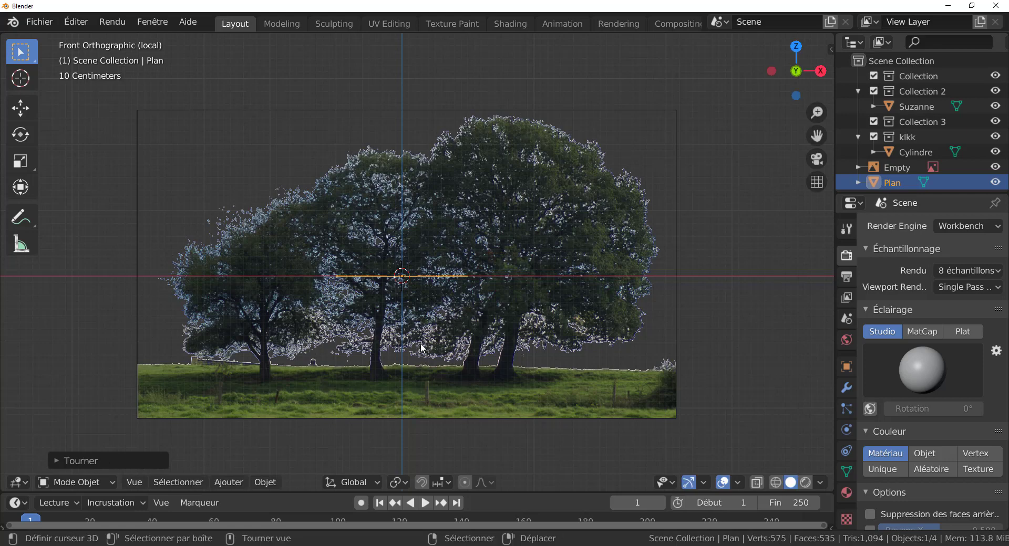
pyautogui.press('r')
pyautogui.press('x')
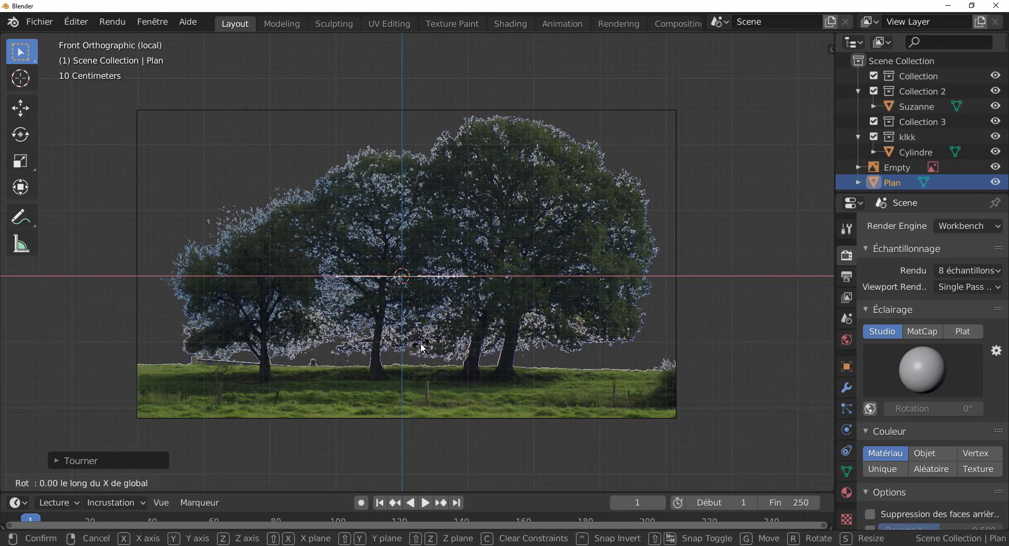
pyautogui.rightClick(421, 345)
# - Stand the plane upright by rotating it 90° around the global X axis, and return to the front orthographic view
pyautogui.moveTo(446, 296); pyautogui.dragTo(449, 317, button='middle')
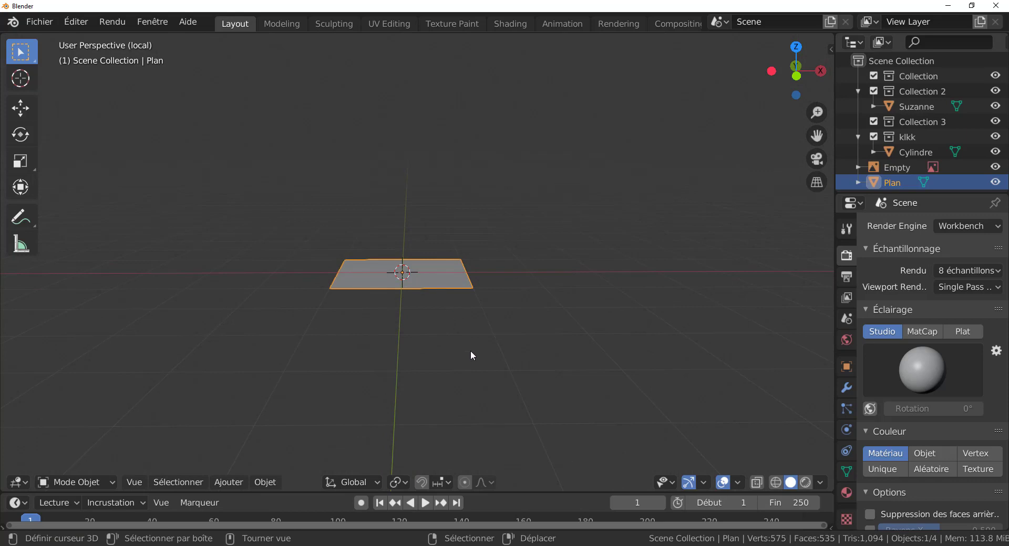
pyautogui.press('r')
pyautogui.press('x')
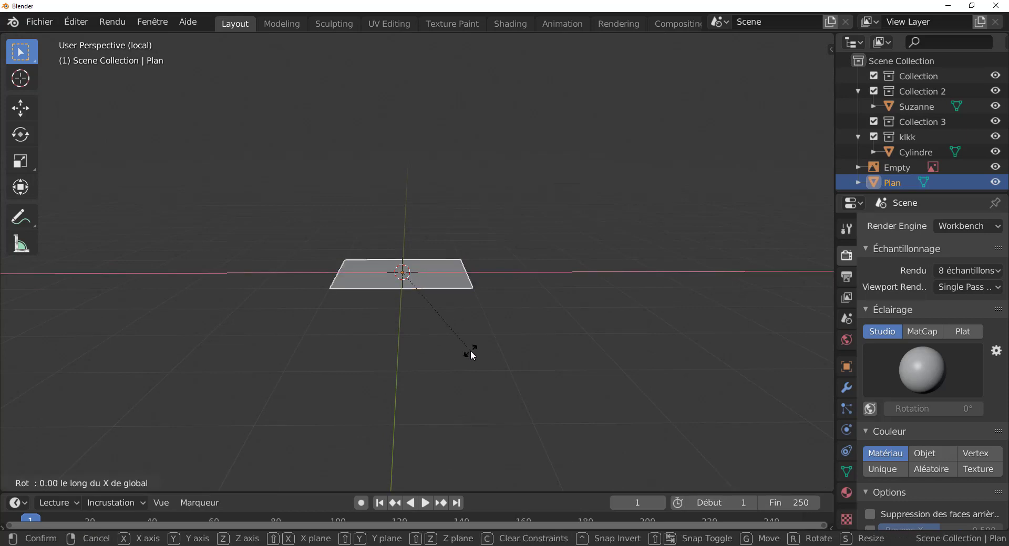
pyautogui.rightClick(471, 351)
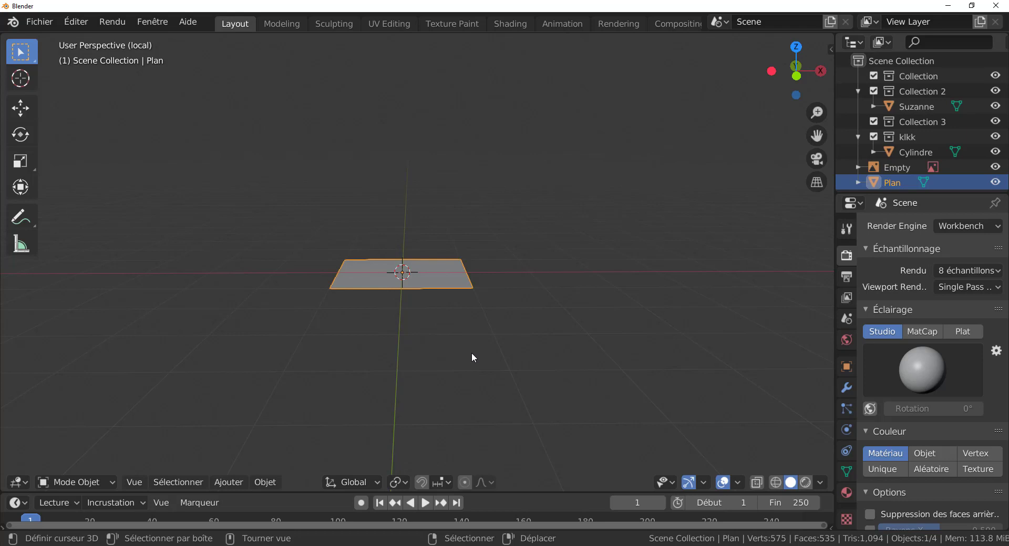
pyautogui.press('KP_1')
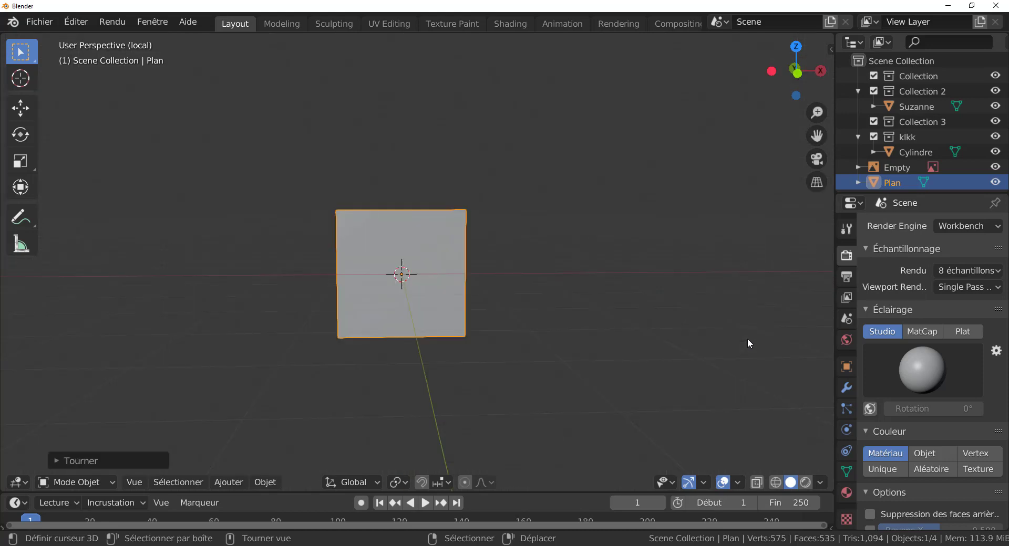
pyautogui.press('KP_1')
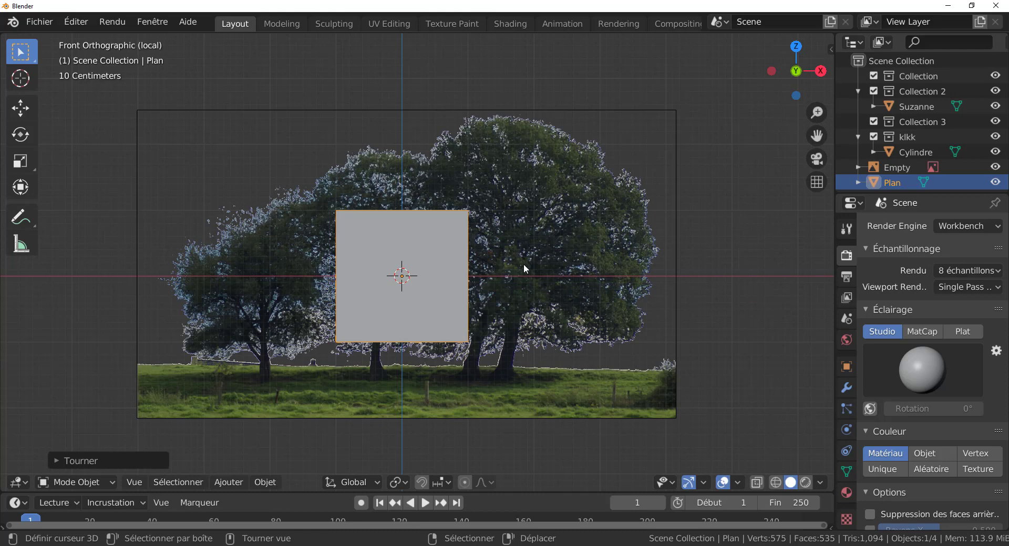
# - Edit the plane's vertices and move its two right corners onto the right edge of the largest tree's crown
pyautogui.press('Tab')
pyautogui.press('g')
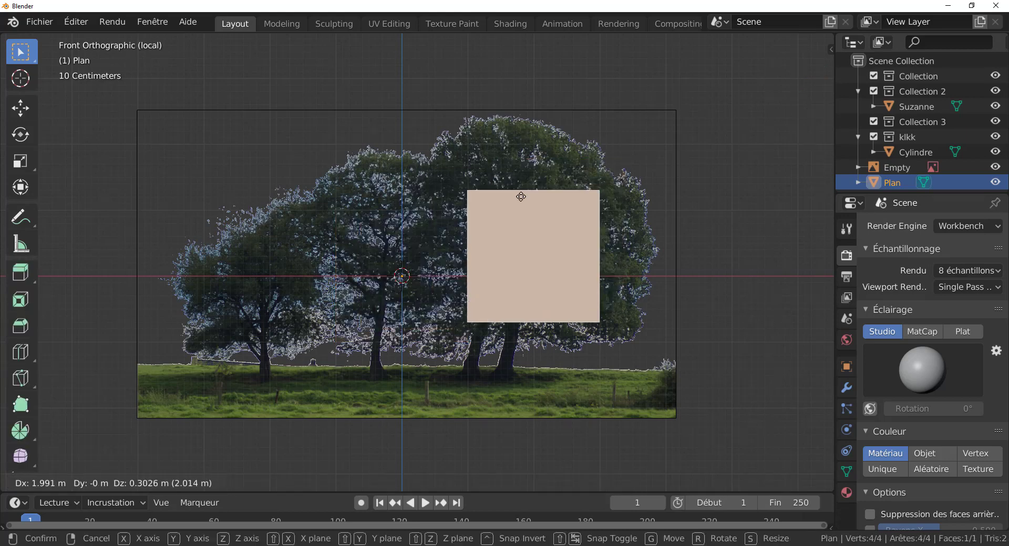
pyautogui.rightClick(499, 192)
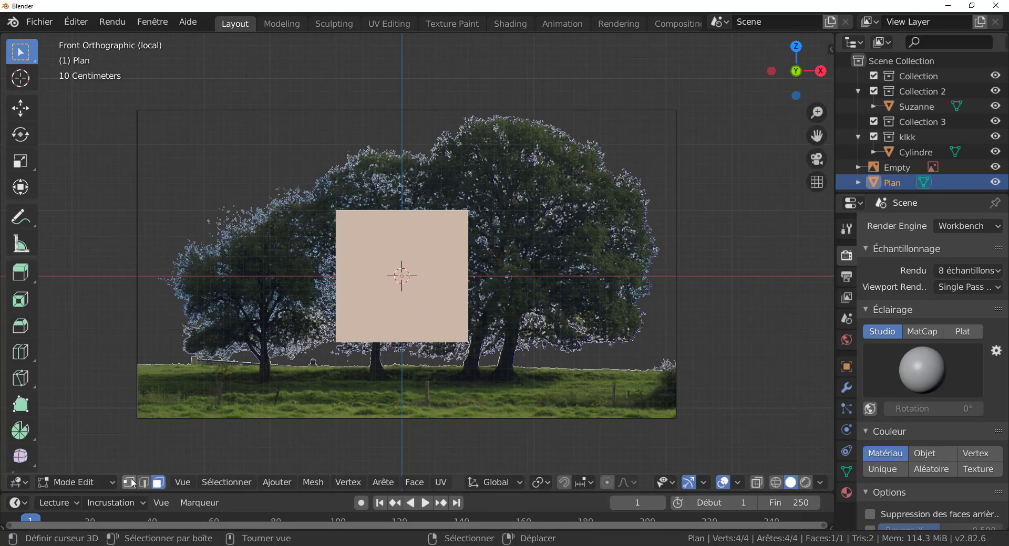
pyautogui.click(128, 482)
pyautogui.click(471, 213)
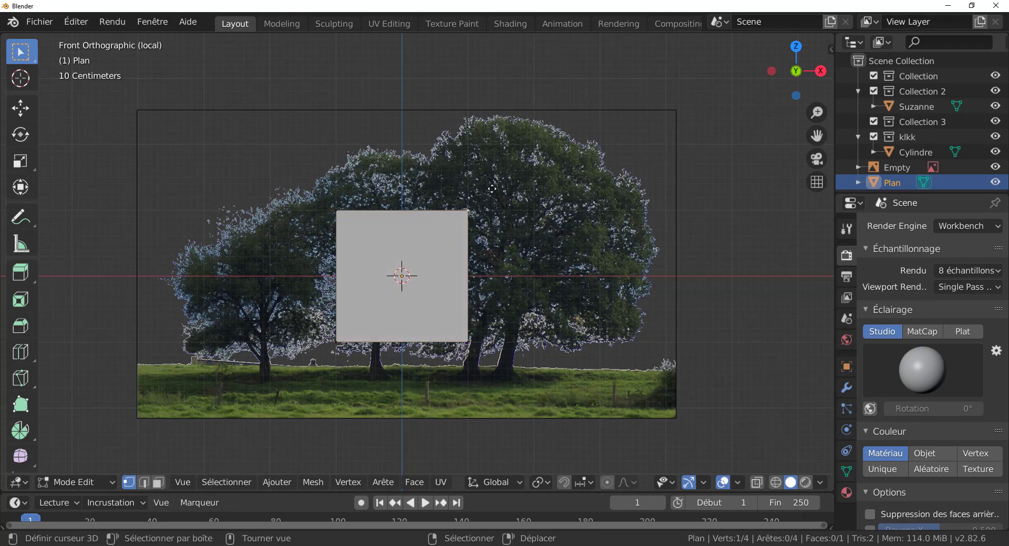
pyautogui.press('g')
pyautogui.click(614, 158)
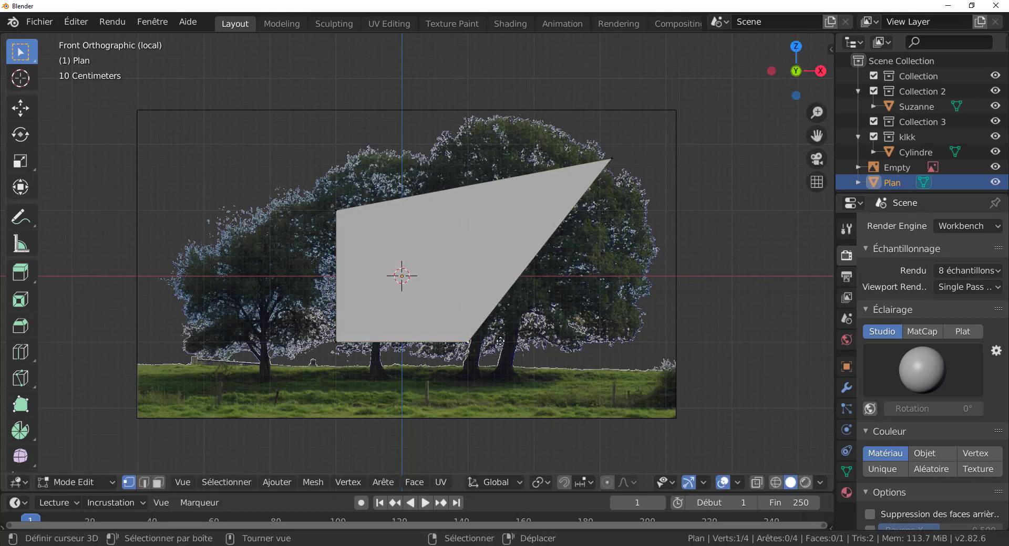
pyautogui.click(471, 342)
pyautogui.press('g')
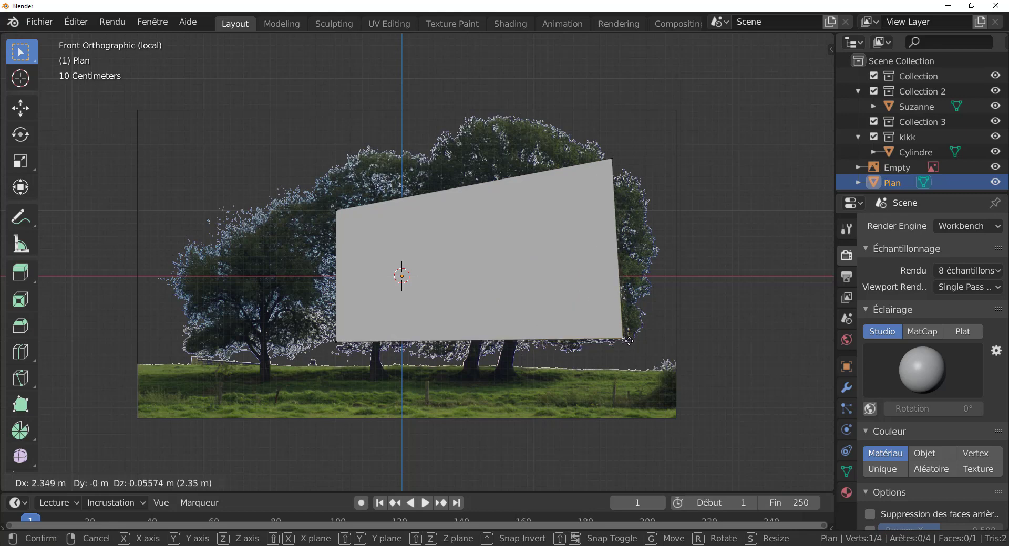
pyautogui.click(628, 341)
# - Move the plane's upper-left corner to the top of the largest tree's crown and its lower-left corner to the crown's lower edge
pyautogui.click(336, 210)
pyautogui.press('g')
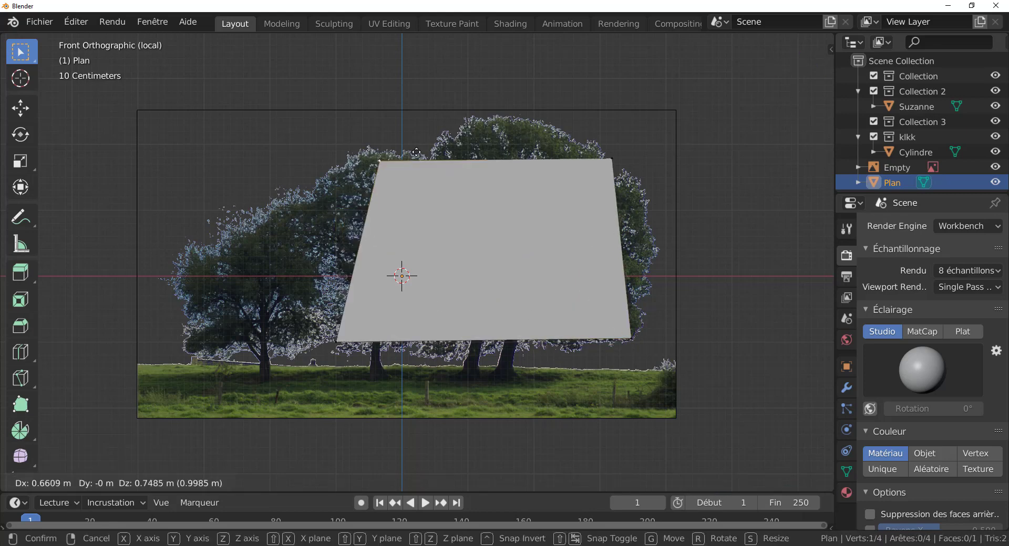
pyautogui.click(486, 125)
pyautogui.click(349, 339)
pyautogui.press('g')
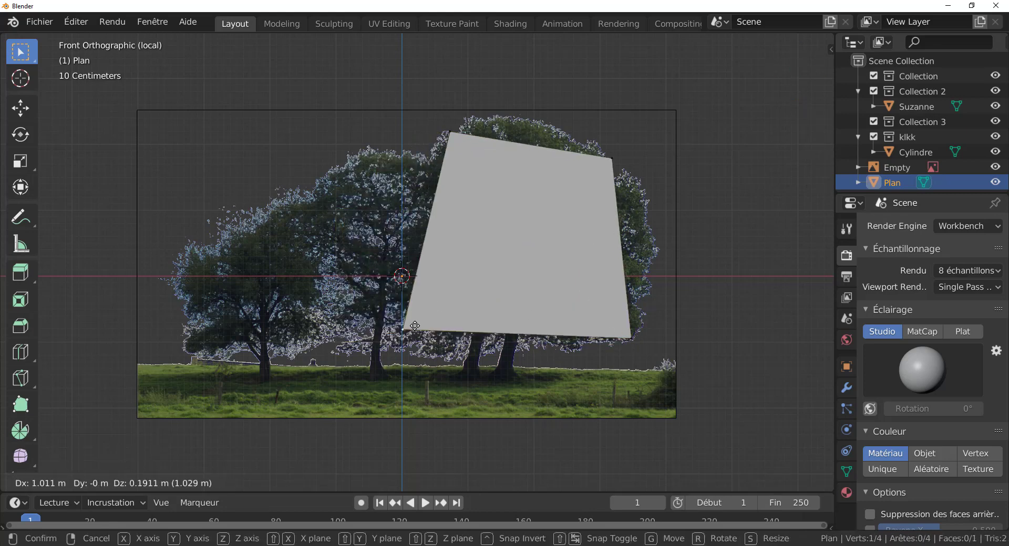
pyautogui.click(412, 341)
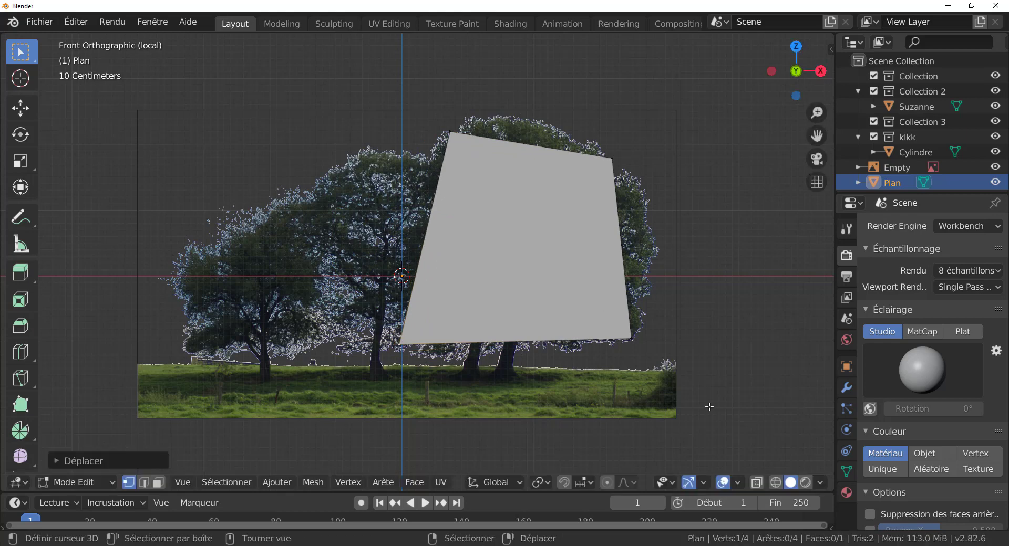
# - Turn on X-ray display and add a centred horizontal loop cut across the plane
pyautogui.click(756, 482)
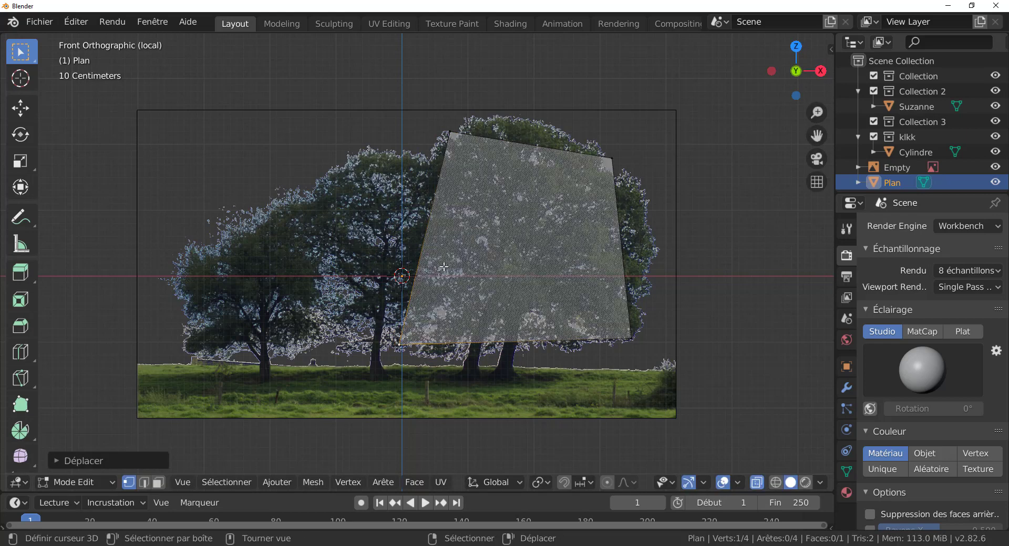
pyautogui.hotkey('ctrl', 'r')
pyautogui.click(617, 247)
pyautogui.rightClick(617, 247)
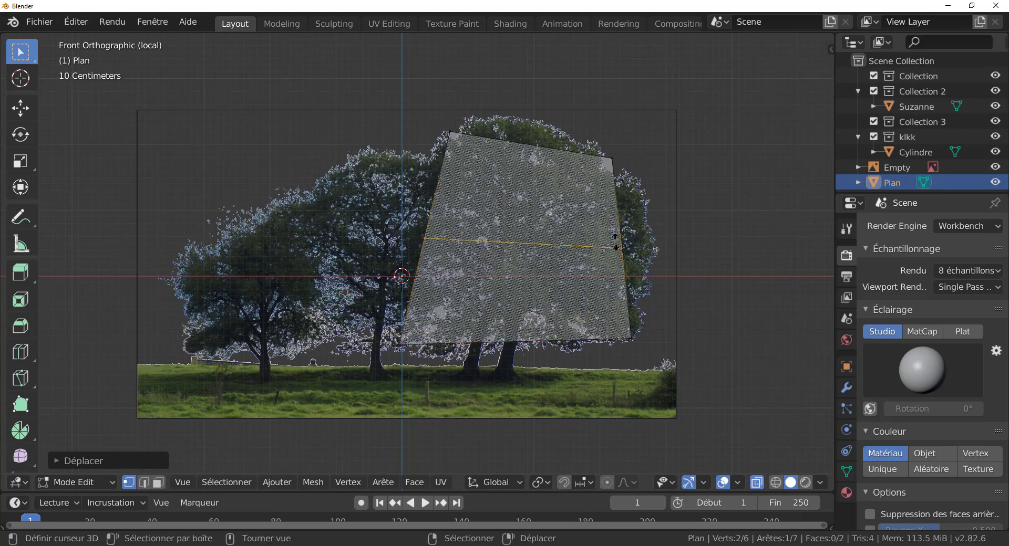
# - Move the two end vertices of the horizontal loop outward to the left and right edges of the tree crown
pyautogui.click(618, 249)
pyautogui.press('g')
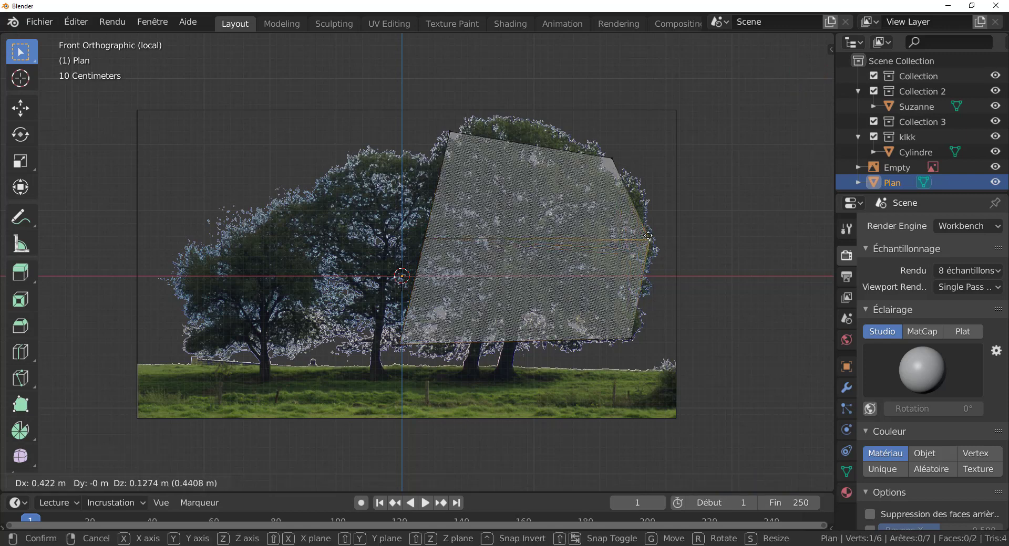
pyautogui.click(648, 242)
pyautogui.click(425, 241)
pyautogui.press('g')
pyautogui.click(407, 223)
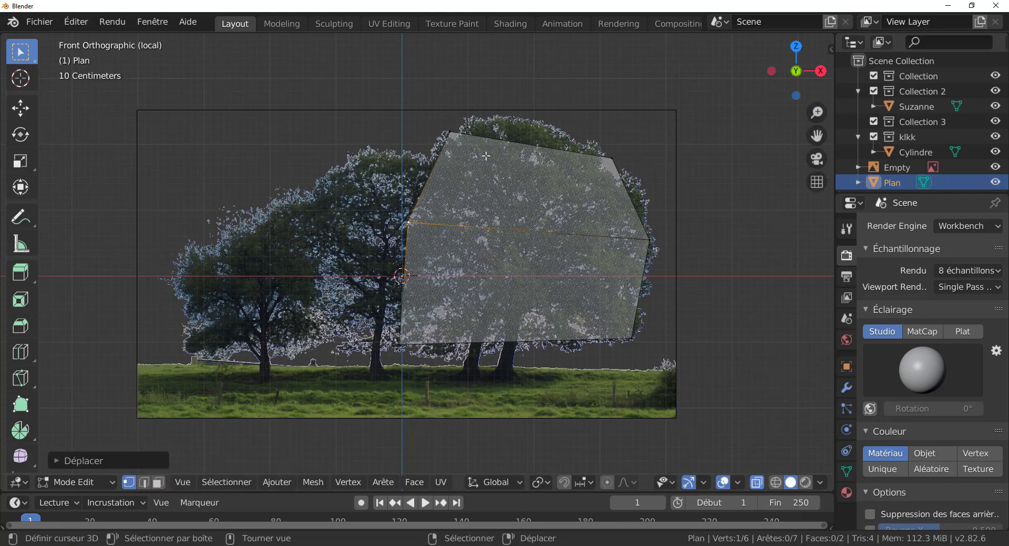
# - Add a centred vertical loop cut and raise its top vertex to the top of the tree crown
pyautogui.hotkey('ctrl', 'r')
pyautogui.click(530, 158)
pyautogui.rightClick(530, 157)
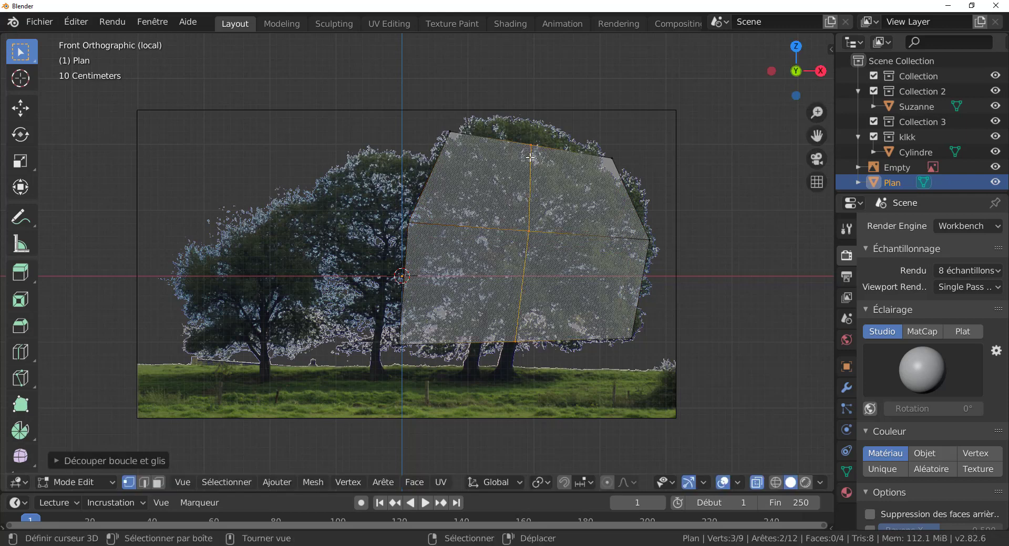
pyautogui.click(530, 146)
pyautogui.press('g')
pyautogui.click(525, 122)
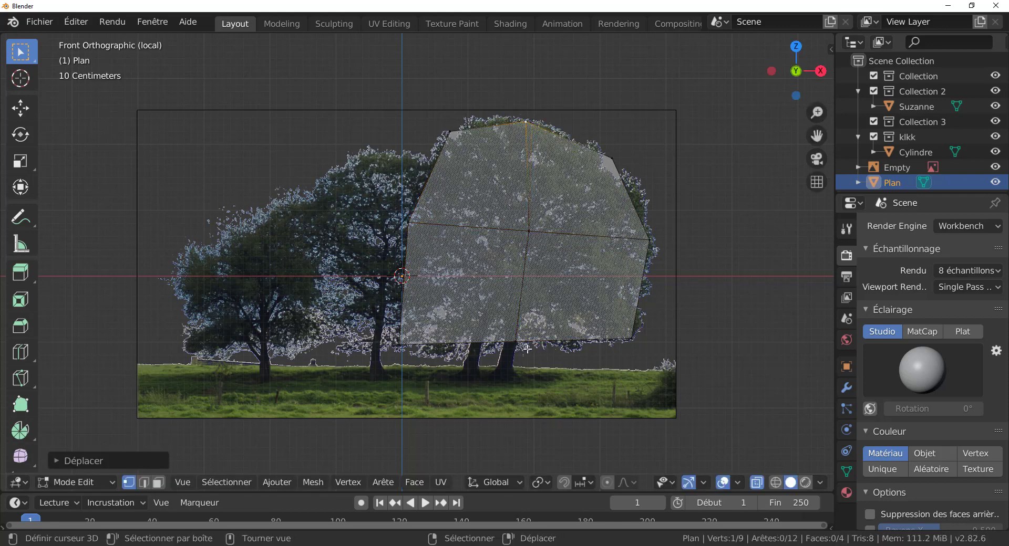
# - Move the mesh's lower-left corner vertex slightly right and down to follow the foliage outline
pyautogui.click(408, 342)
pyautogui.press('g')
pyautogui.click(425, 351)
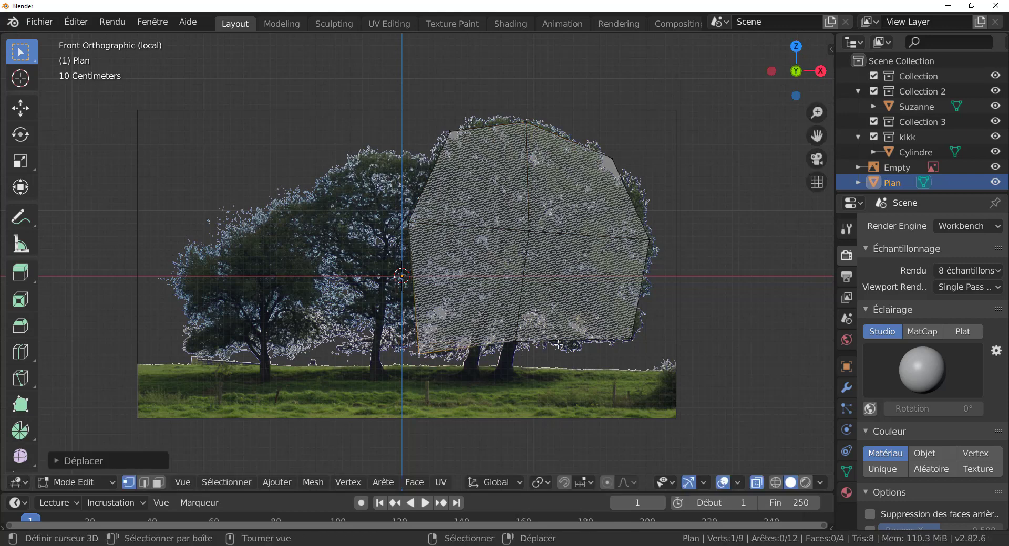
# - Add a second vertical loop cut in the right half, slid close to the central vertical edge
pyautogui.hotkey('ctrl', 'r')
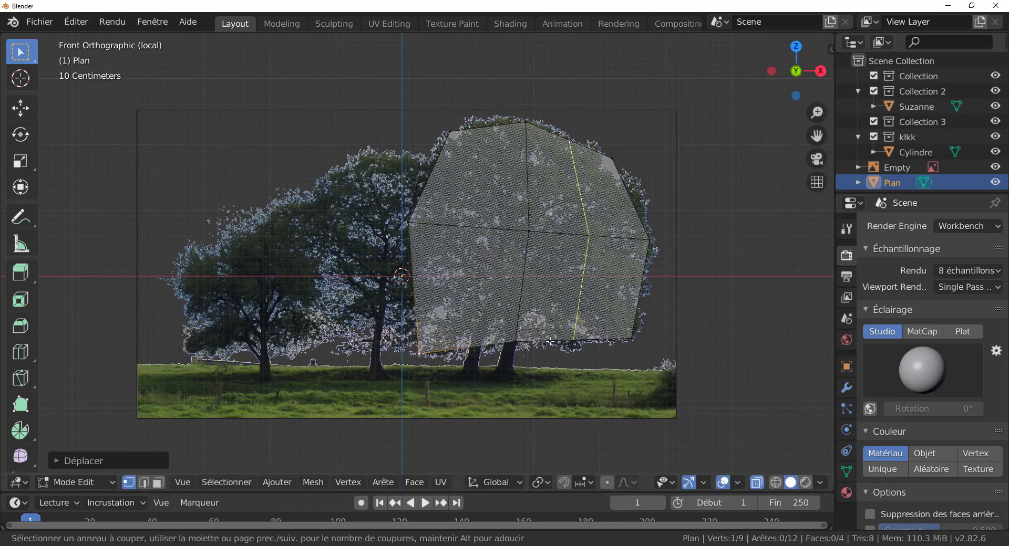
pyautogui.click(552, 341)
pyautogui.click(518, 356)
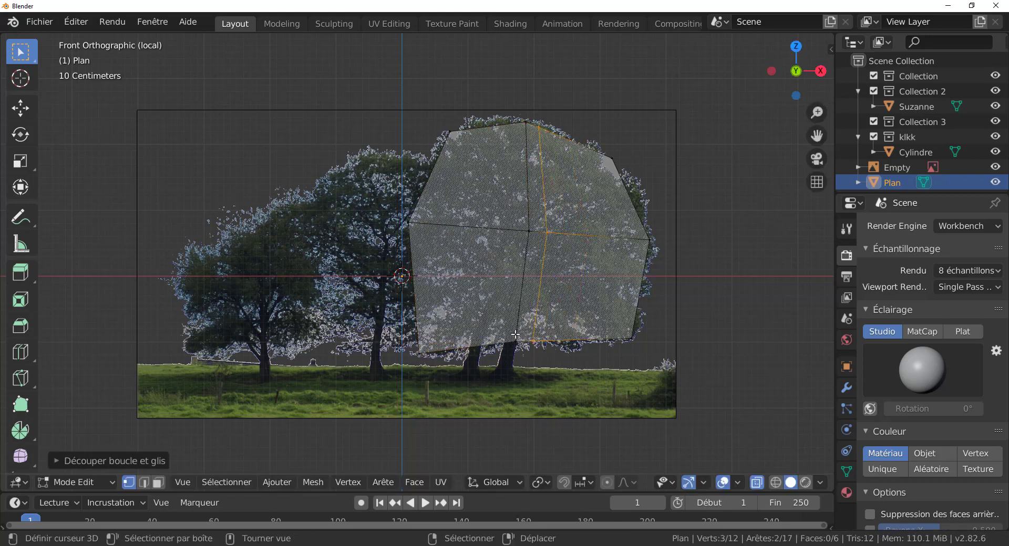
# - Move the bottom vertices of the two central vertical loops left so they line up with the right trunk
pyautogui.click(519, 342)
pyautogui.keyDown('shift'); pyautogui.click(534, 341); pyautogui.keyUp('shift')
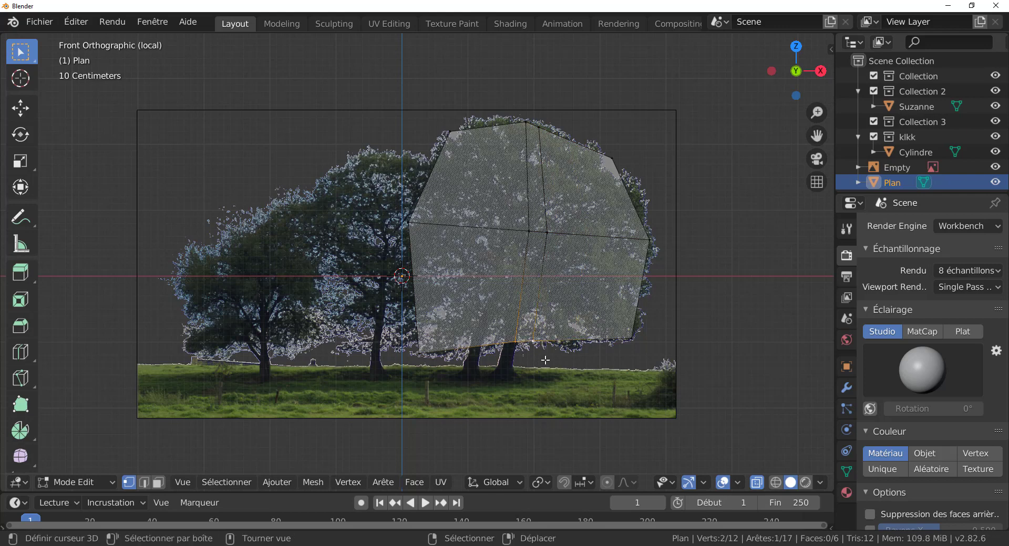
pyautogui.press('g')
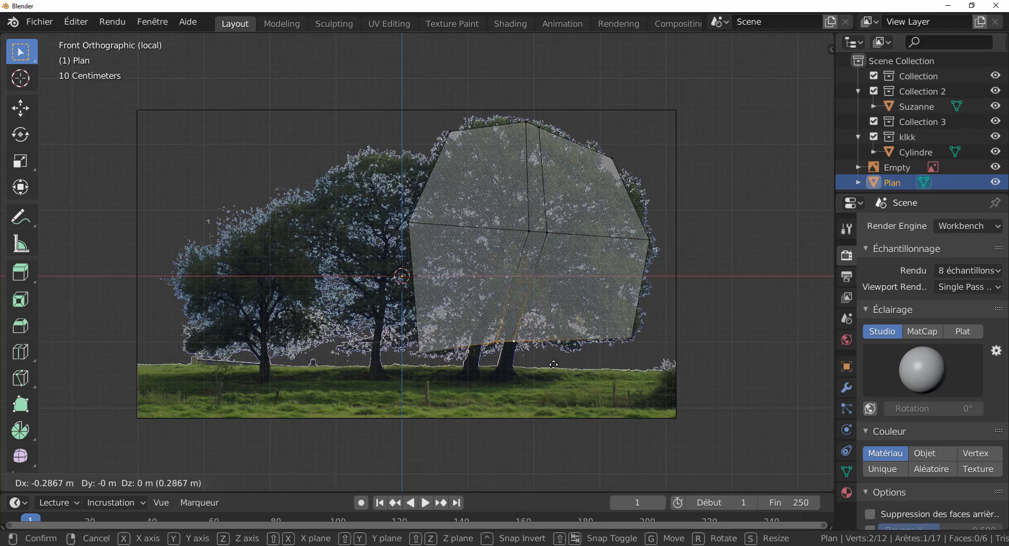
pyautogui.click(529, 358)
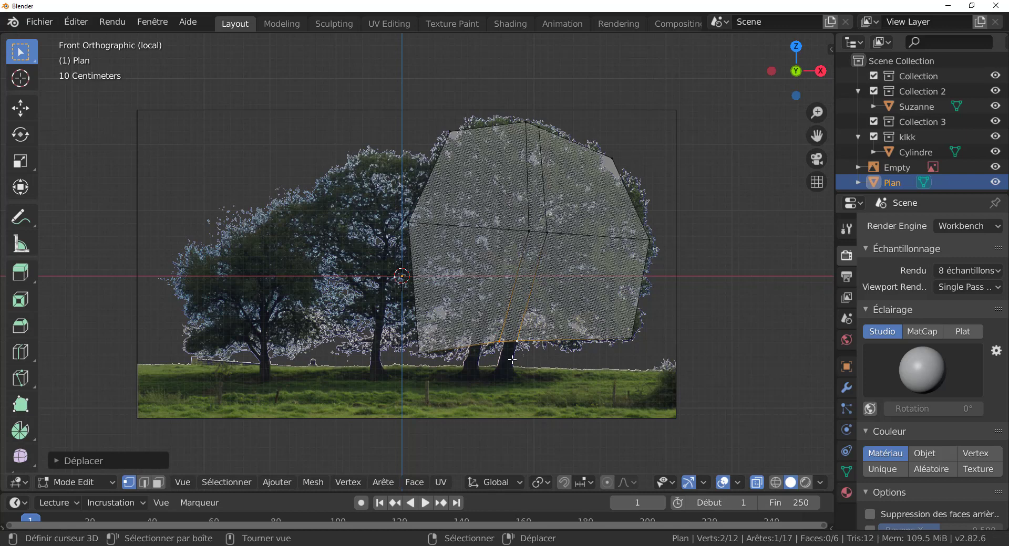
# - Extrude the short bottom edge down along the right trunk, and extrude it once more to the trunk's base
pyautogui.press('e')
pyautogui.click(507, 391)
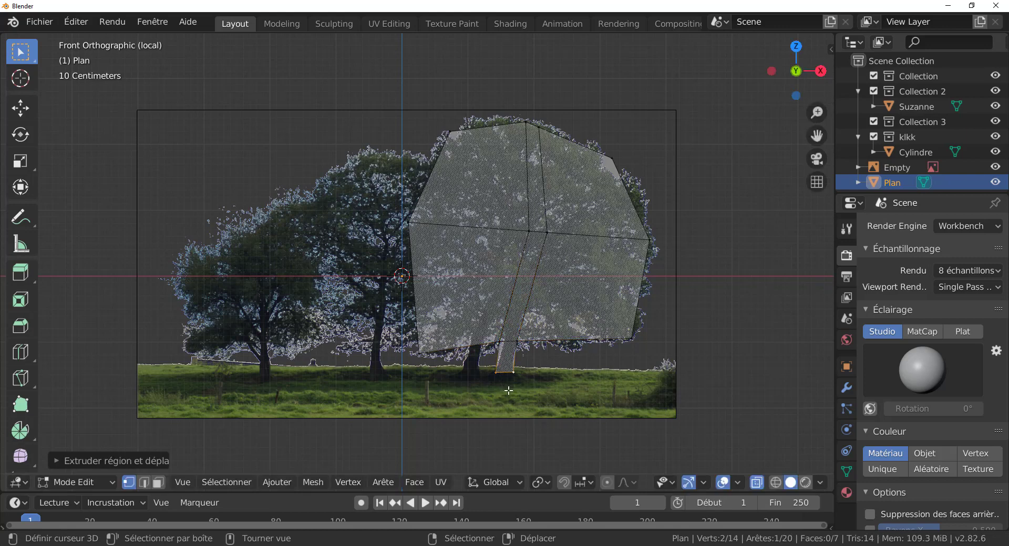
pyautogui.press('e')
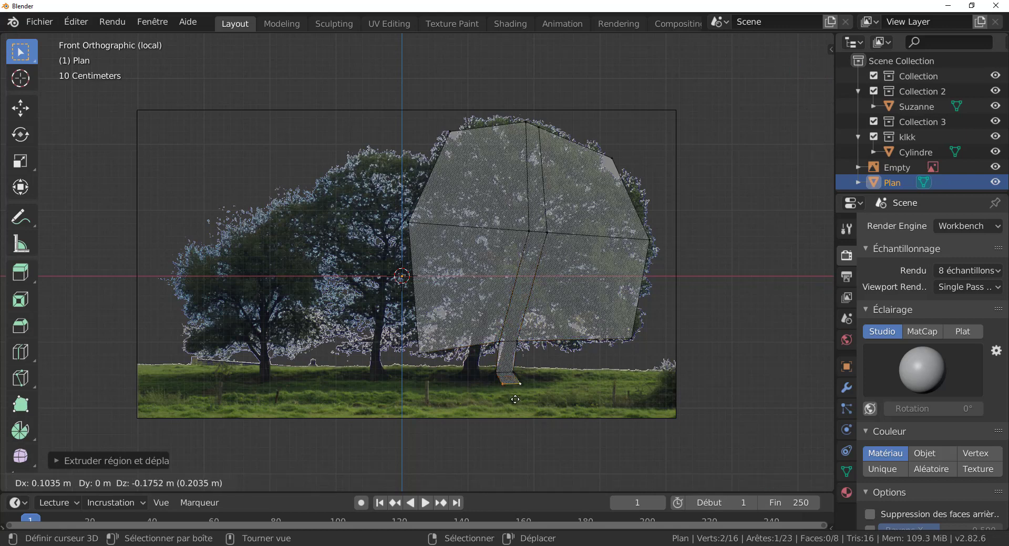
pyautogui.click(511, 398)
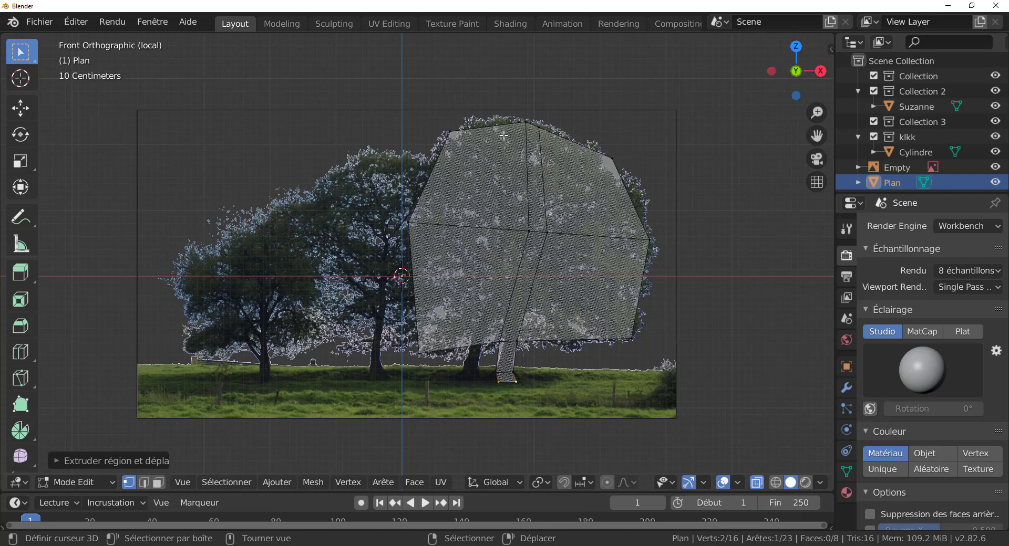
# - Turn off X-ray display and inspect the tree-shaped mesh from several perspective angles
pyautogui.press('Tab')
pyautogui.press('Tab')
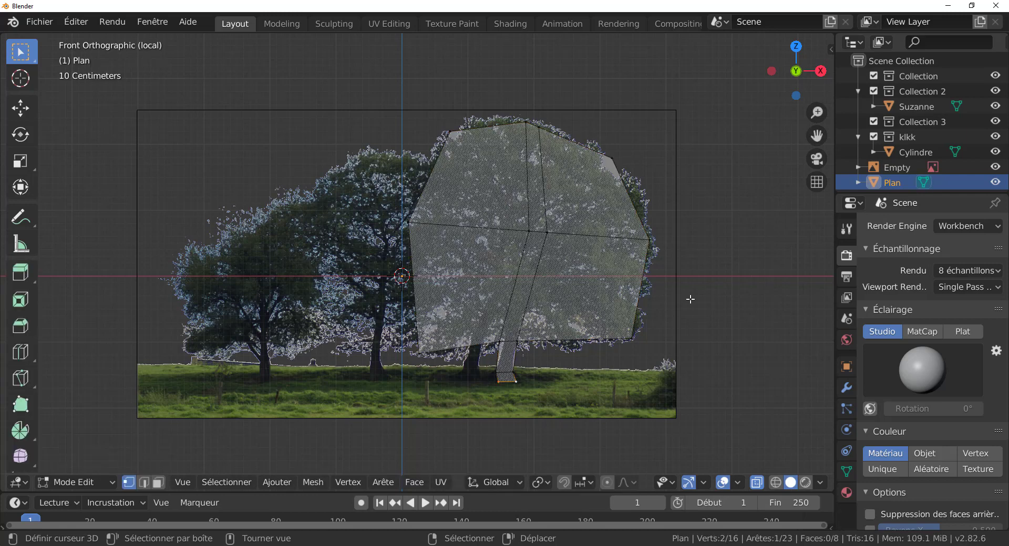
pyautogui.click(756, 483)
pyautogui.moveTo(698, 399); pyautogui.dragTo(637, 392, button='middle')
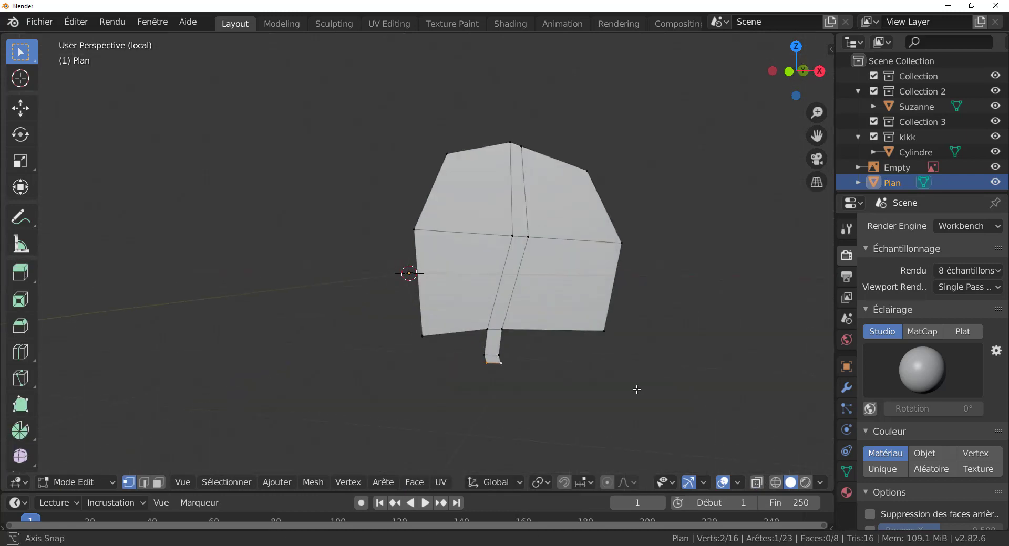
pyautogui.moveTo(686, 349); pyautogui.dragTo(646, 352, button='middle')
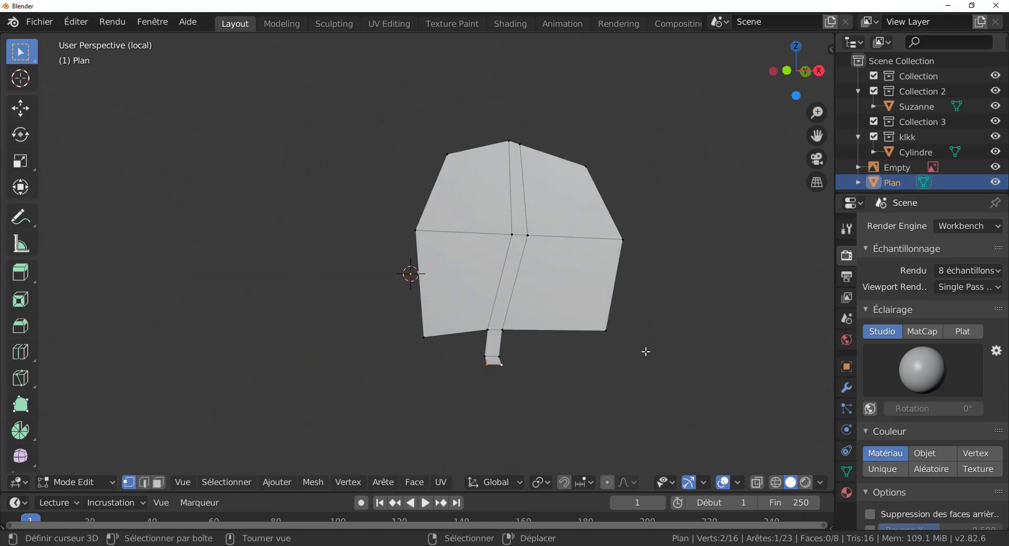
pyautogui.moveTo(531, 285); pyautogui.dragTo(553, 305, button='middle')
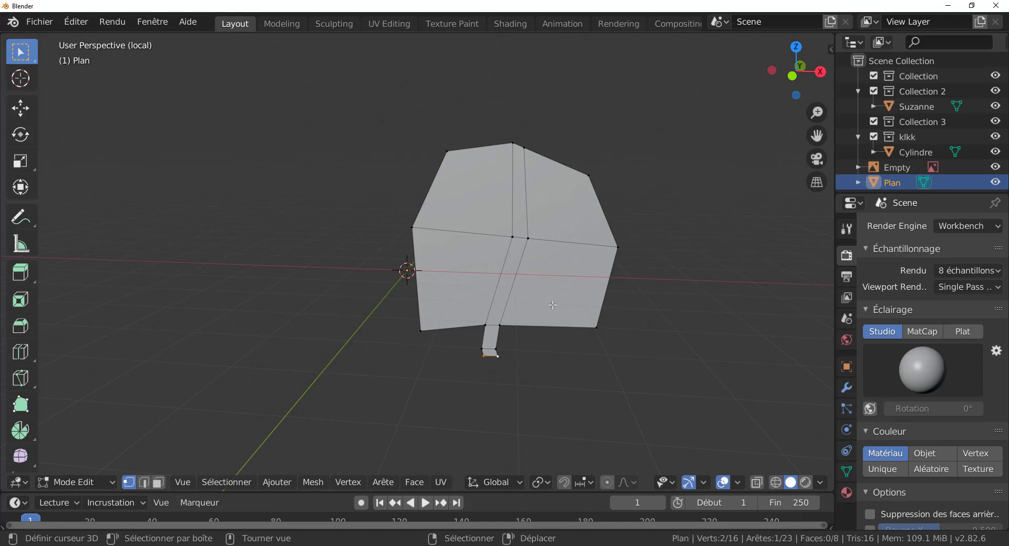
# - Turn X-ray display back on and check the mesh in the front and right orthographic views
pyautogui.click(757, 482)
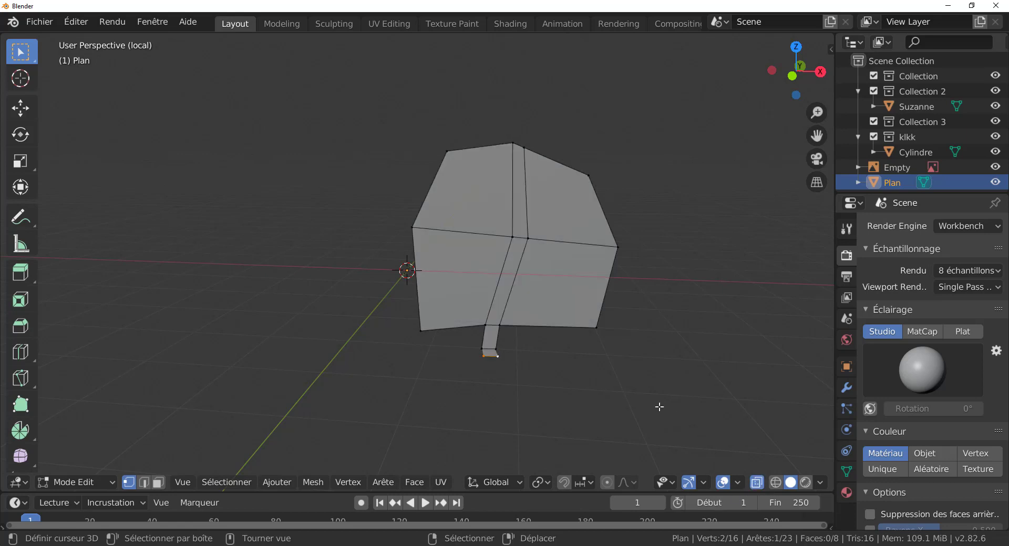
pyautogui.press('KP_1')
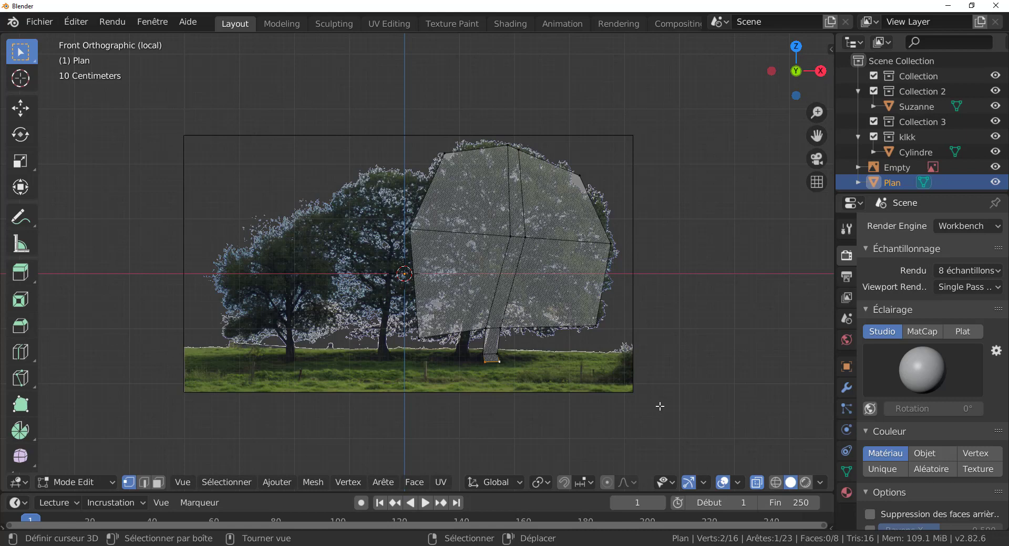
pyautogui.press('KP_3')
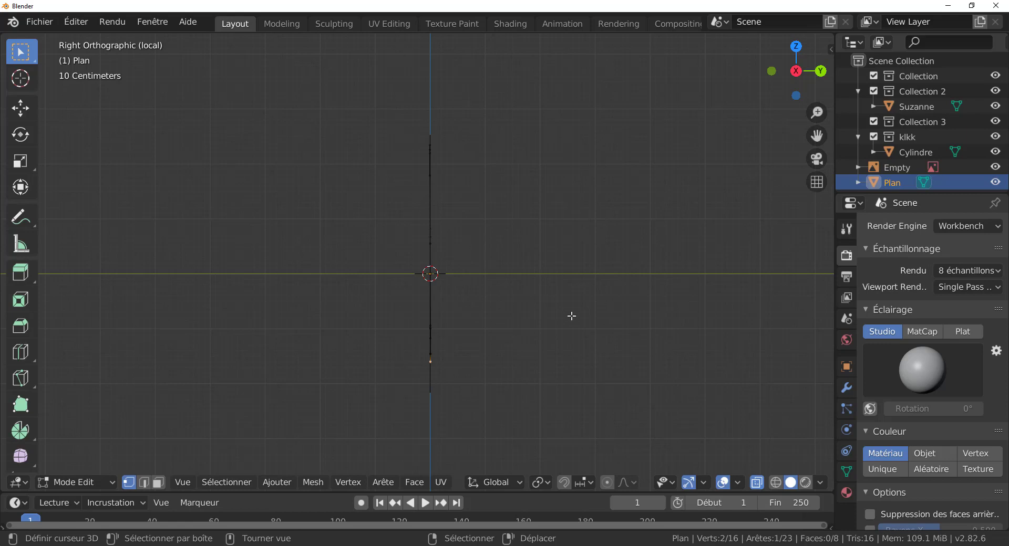
# - Try to duplicate the tree background image in the right view and rotate the copy 90° around Z
pyautogui.click(893, 168)
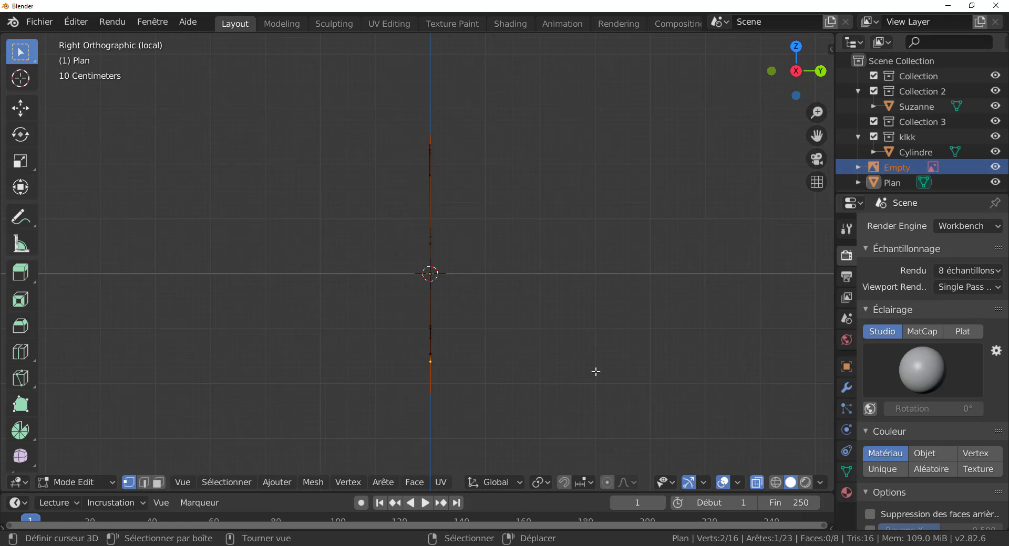
pyautogui.hotkey('shift', 'd')
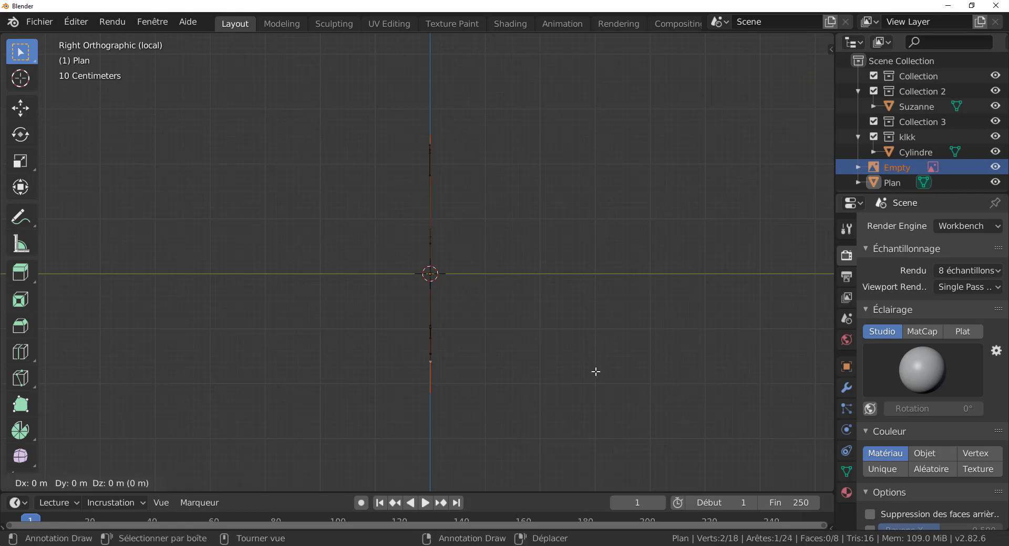
pyautogui.click(595, 373)
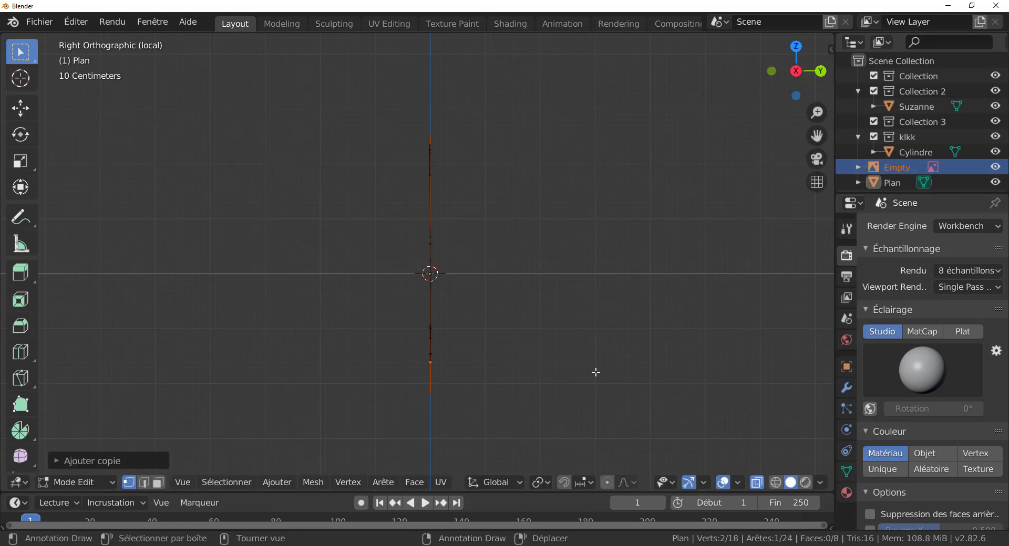
pyautogui.write('rz9')
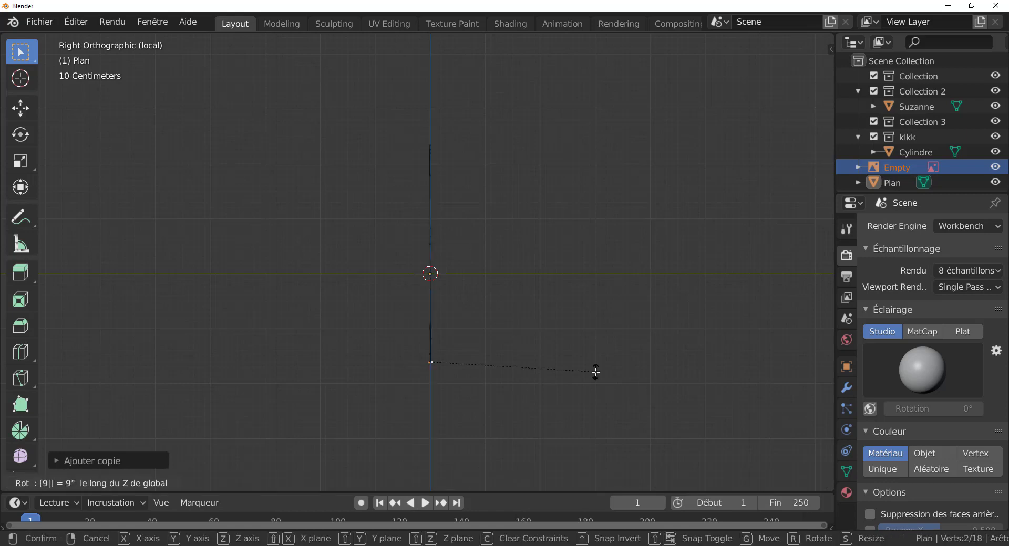
pyautogui.write('0')
pyautogui.press('Return')
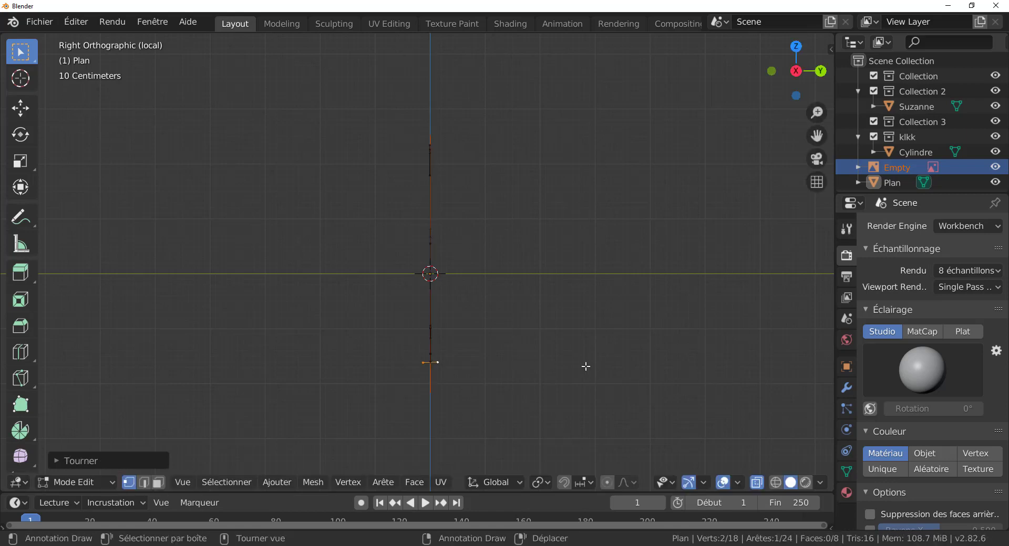
pyautogui.moveTo(586, 365); pyautogui.dragTo(559, 376, button='middle')
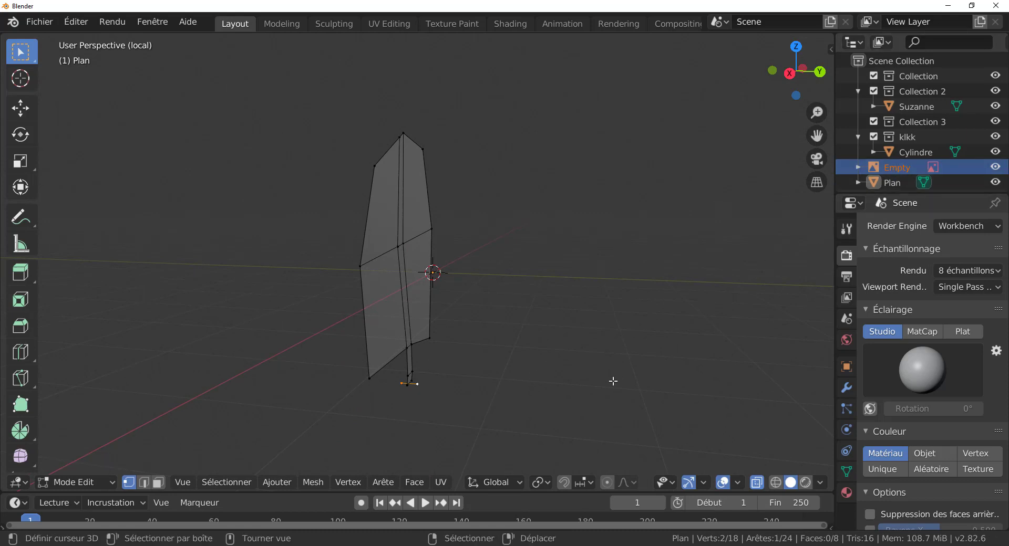
pyautogui.press('KP_1')
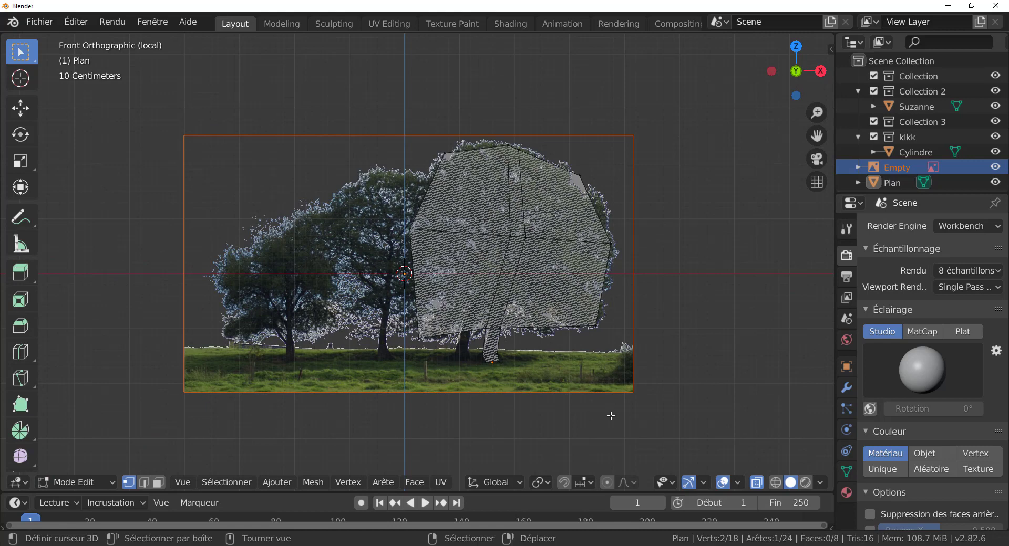
# - Try again from the front view to duplicate the tree image and rotate the copy 90° around the Z axis
pyautogui.click(631, 403)
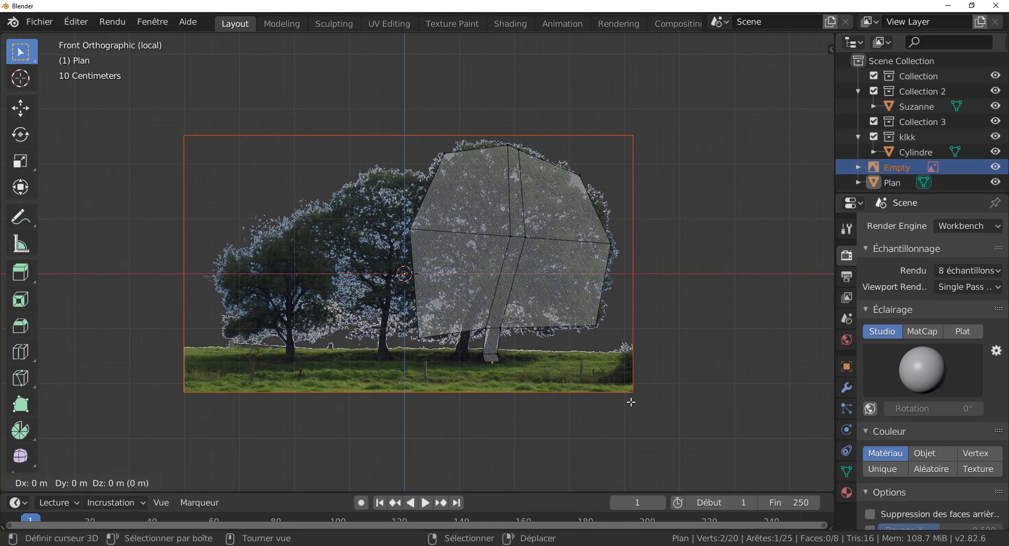
pyautogui.write('rz')
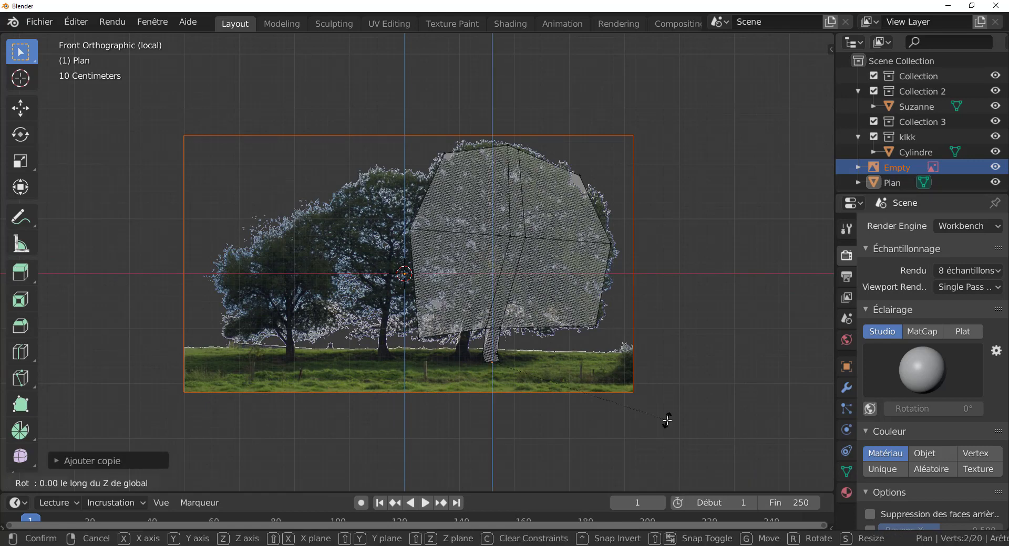
pyautogui.write('90')
pyautogui.press('Return')
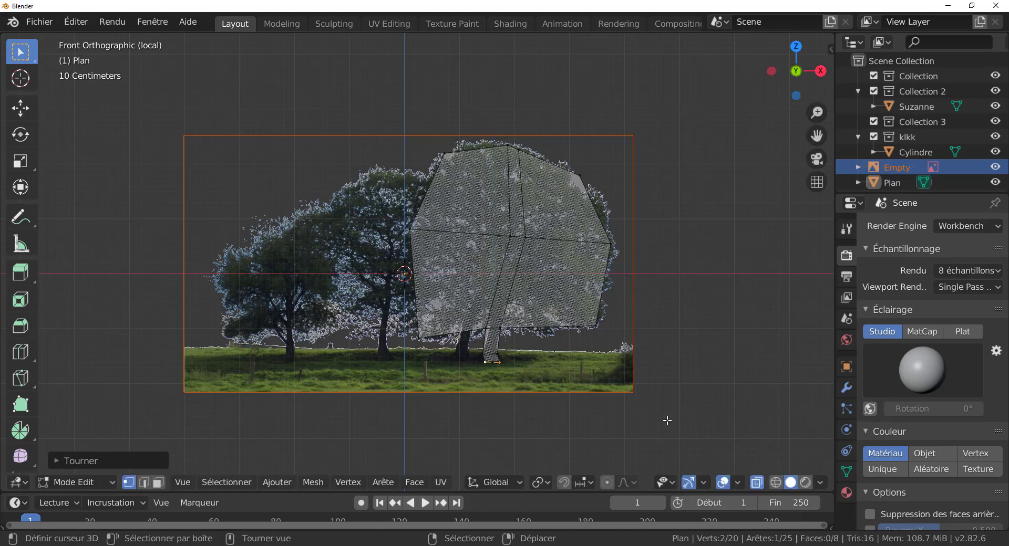
pyautogui.press('KP_3')
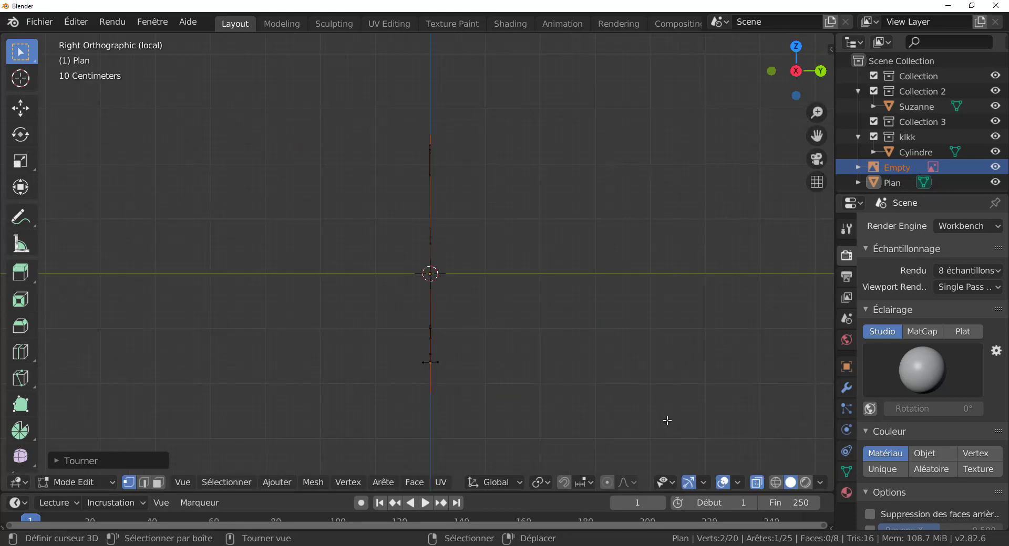
# - Switch to Object Mode, then duplicate the tree background image in place and rotate the copy 90° around Z
pyautogui.click(84, 481)
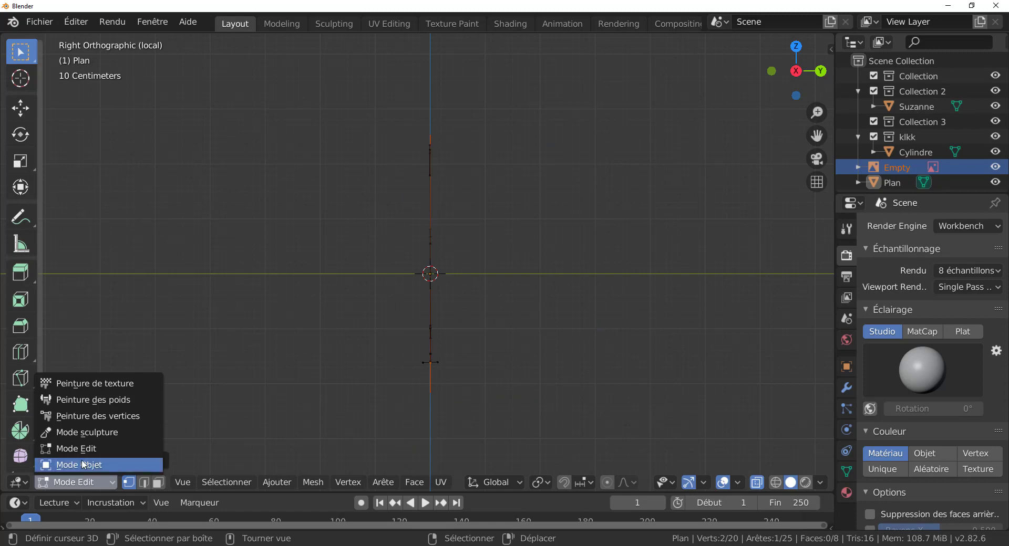
pyautogui.click(79, 465)
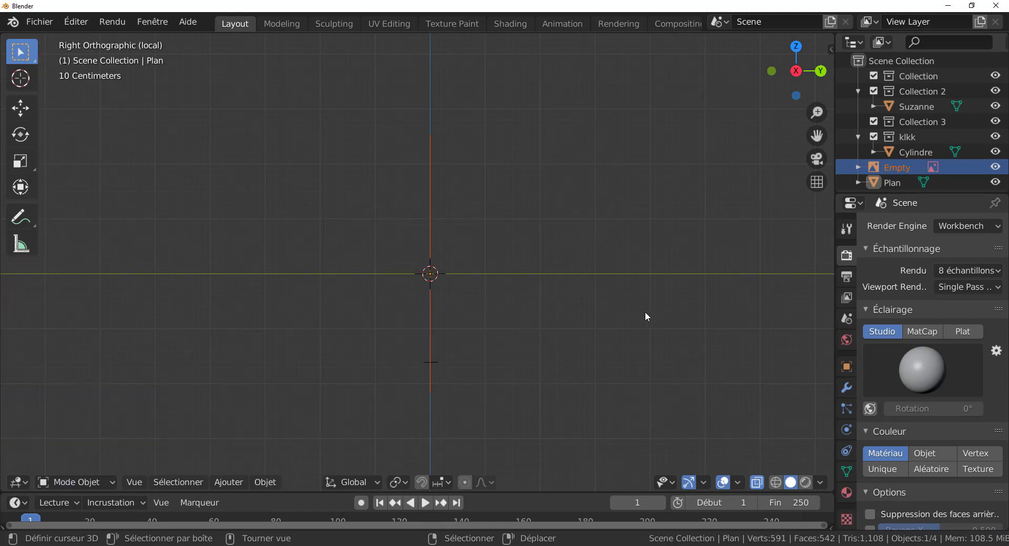
pyautogui.hotkey('shift', 'd')
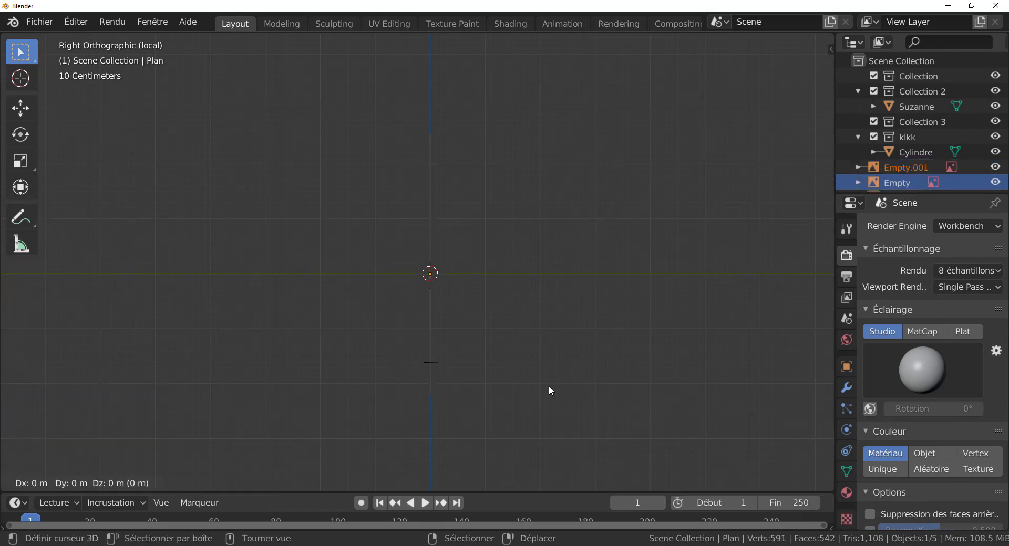
pyautogui.press('Return')
pyautogui.press('r')
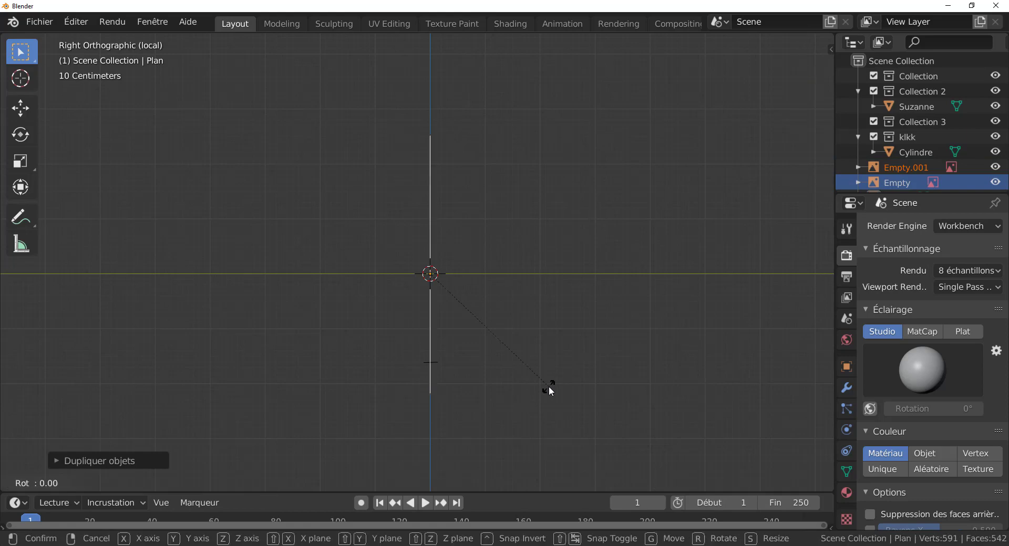
pyautogui.press('z')
pyautogui.press('9')
pyautogui.press('0')
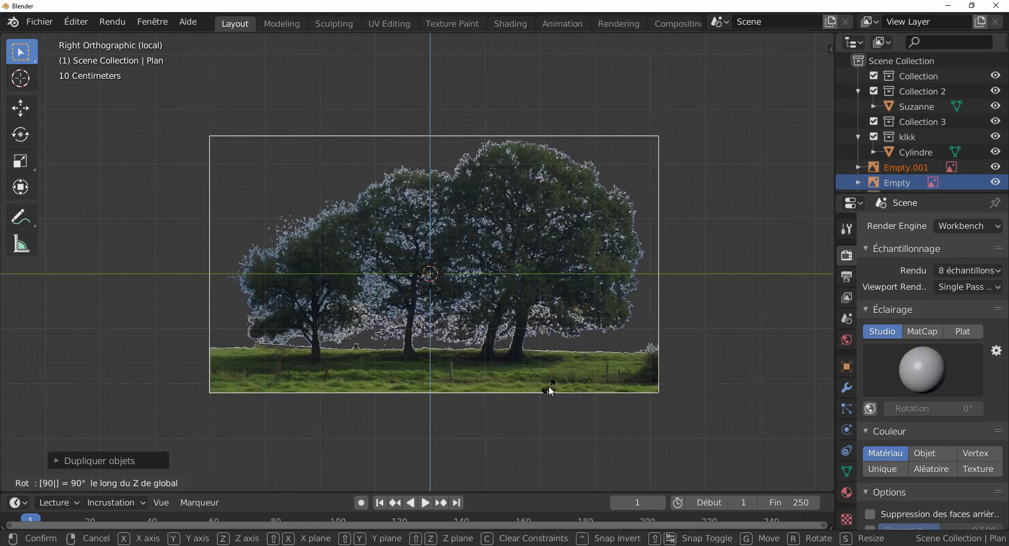
pyautogui.press('Return')
pyautogui.press('KP_1')
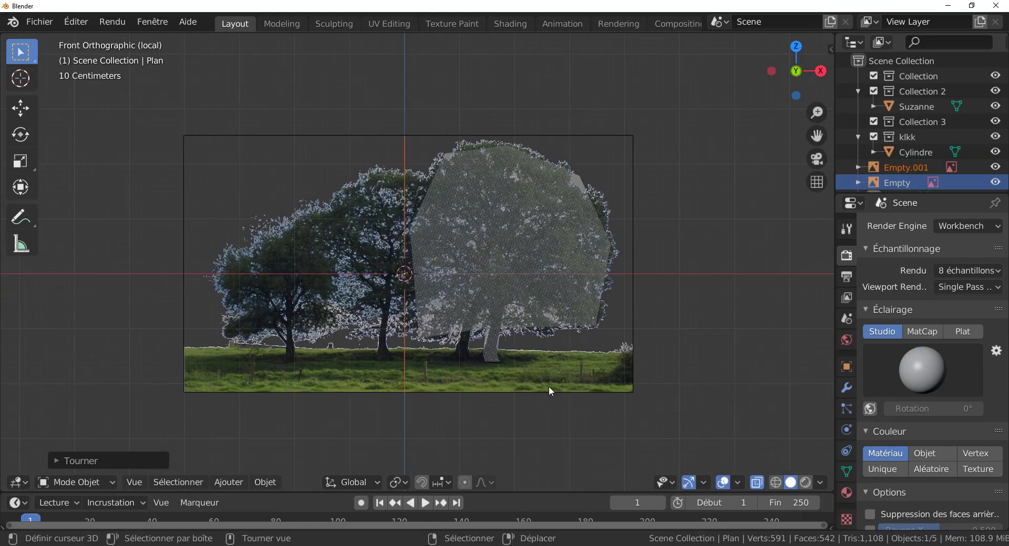
pyautogui.press('KP_3')
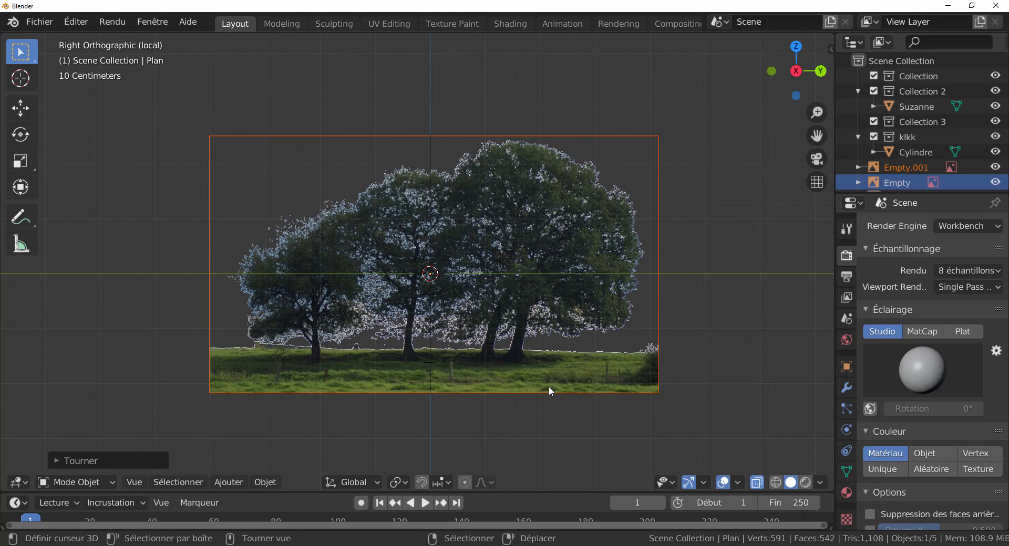
# - Rotate the duplicated image 180° around Z so that it faces the left orthographic view
pyautogui.press('ctrl+KP_3')
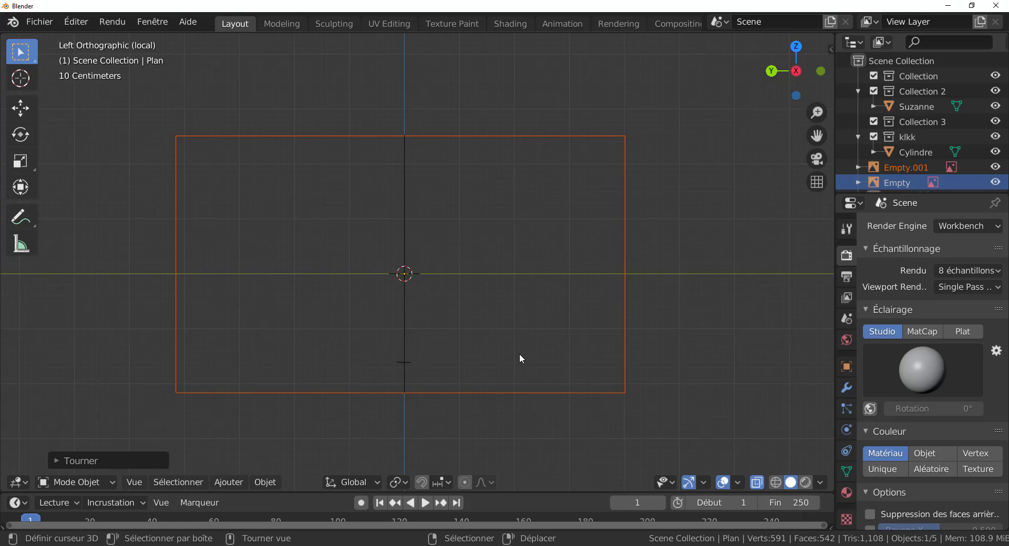
pyautogui.write('rz')
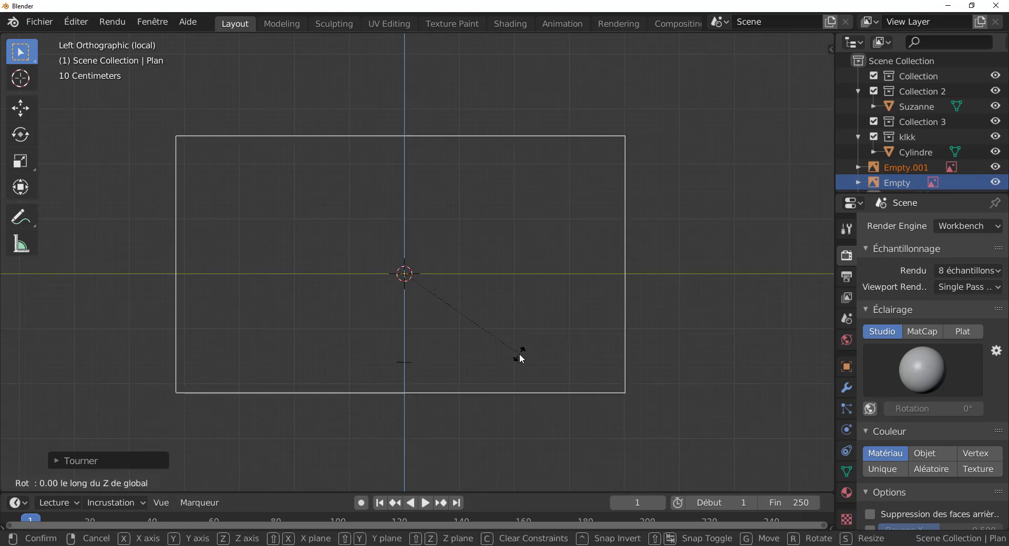
pyautogui.write('180')
pyautogui.press('Return')
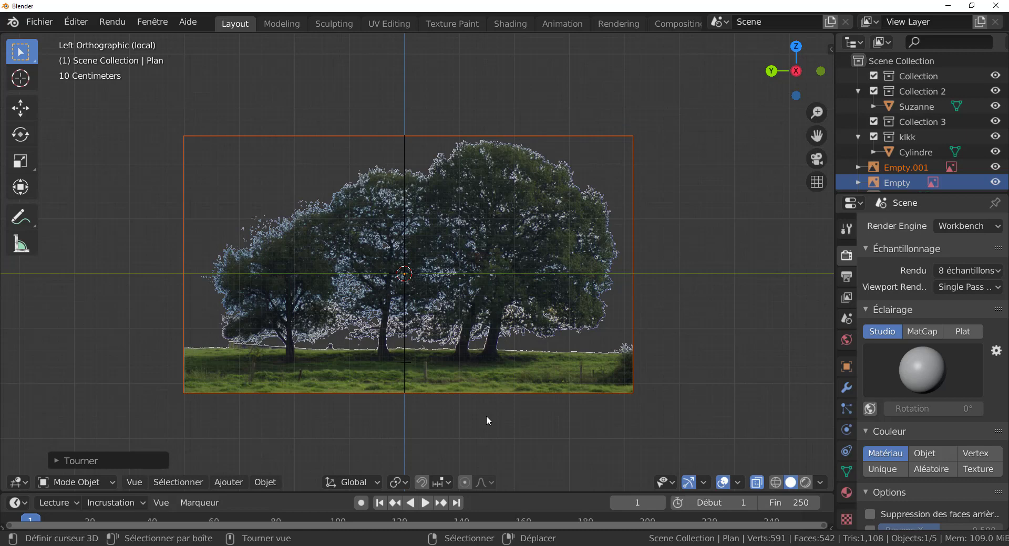
# - In the top view, duplicate the side image in place and rotate the new copy 90° around Y
pyautogui.press('KP_7')
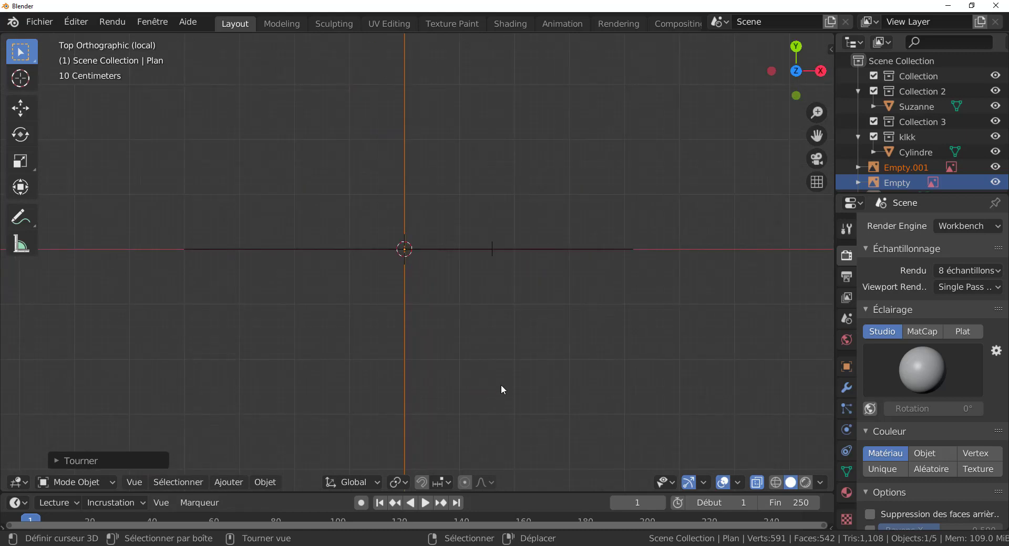
pyautogui.hotkey('shift', 'd')
pyautogui.click(503, 403)
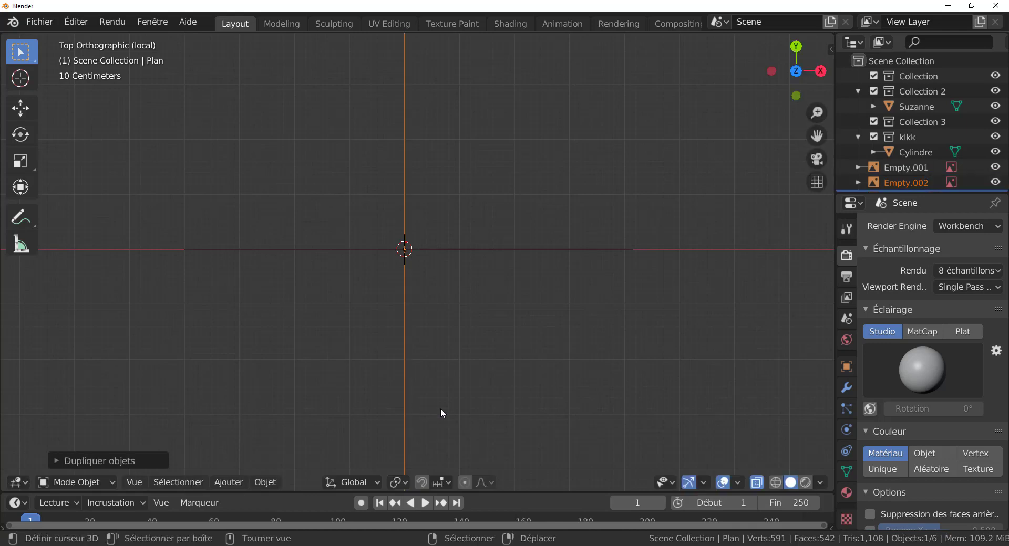
pyautogui.scroll(-2, 441, 409)
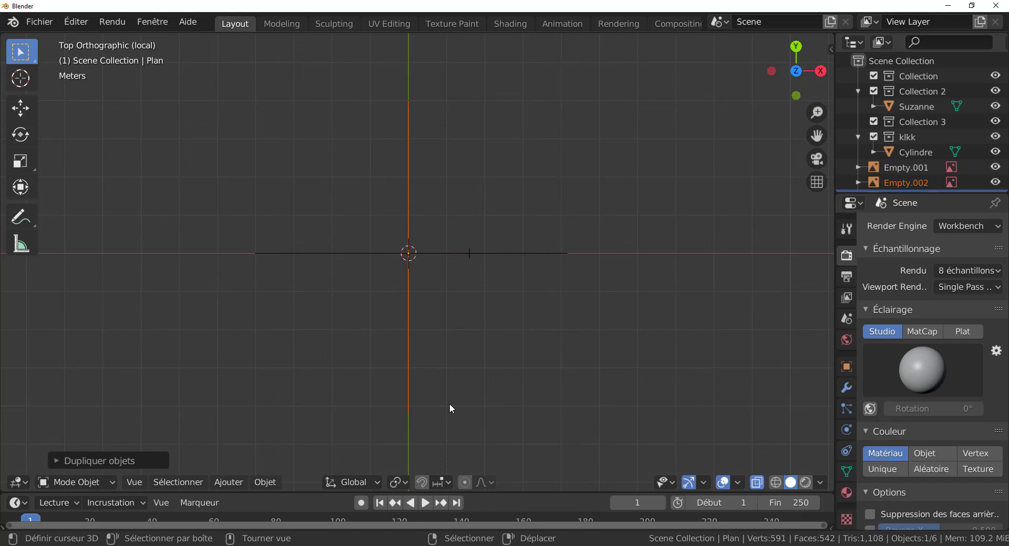
pyautogui.press('r')
pyautogui.write('y')
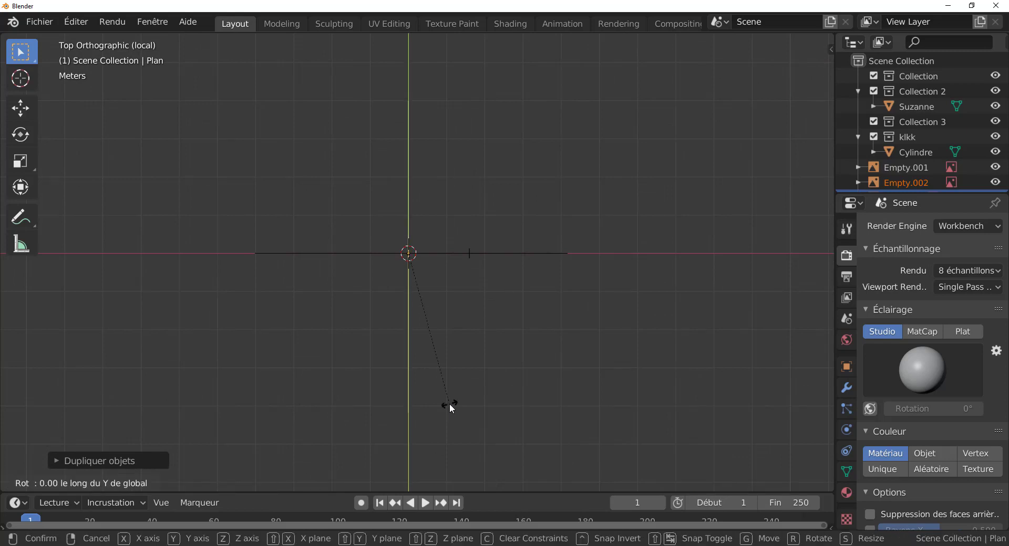
pyautogui.write('90')
pyautogui.press('Return')
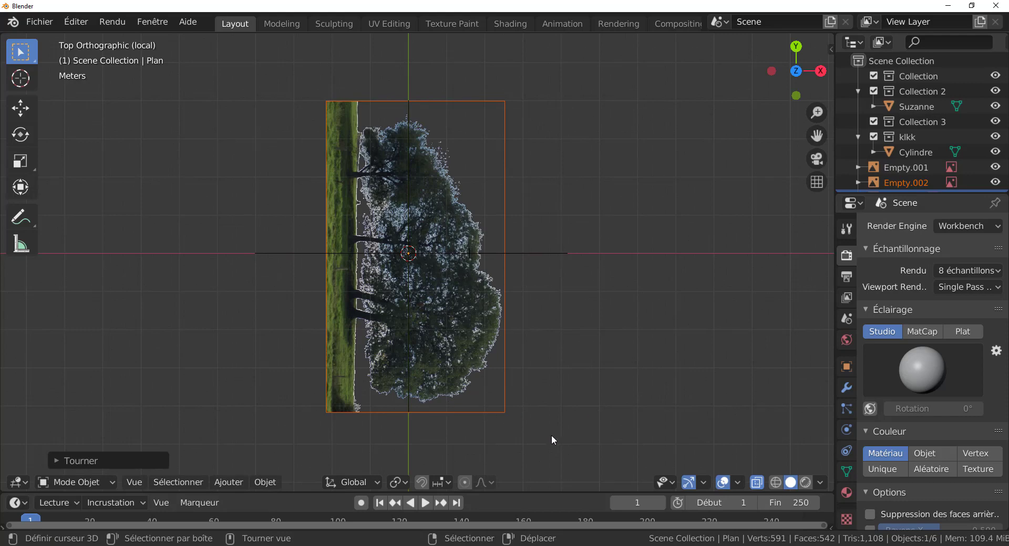
pyautogui.press('r')
pyautogui.press('z')
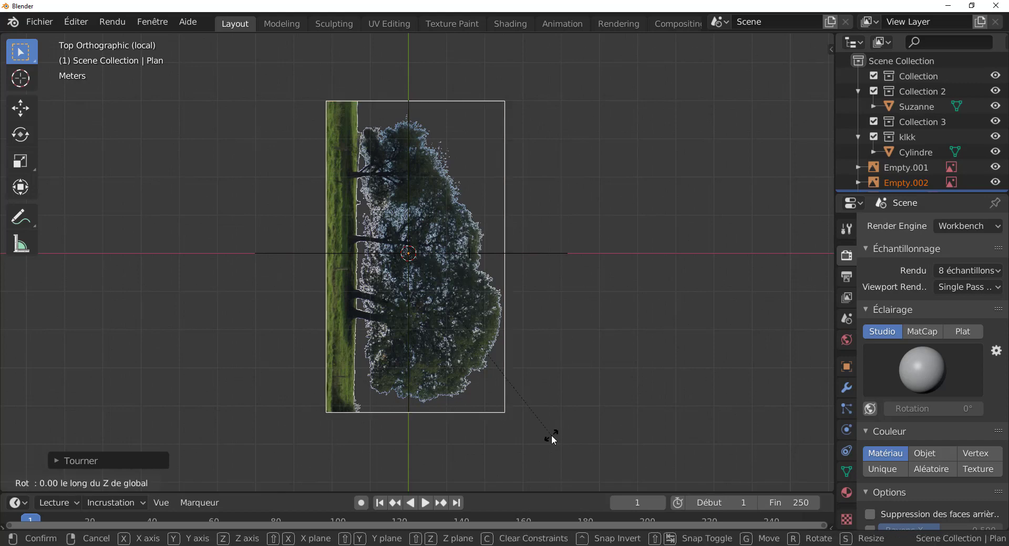
pyautogui.write('-9')
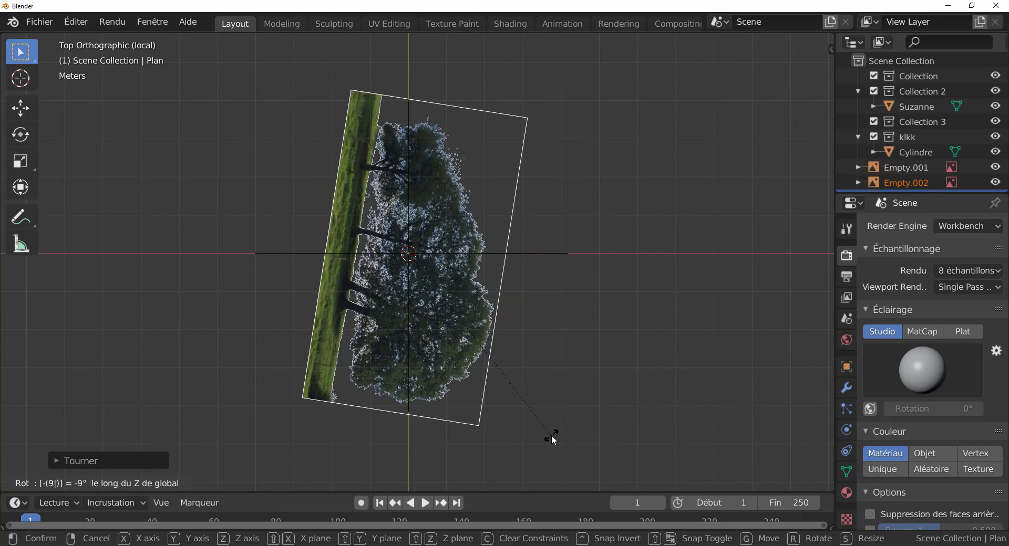
pyautogui.press('Escape')
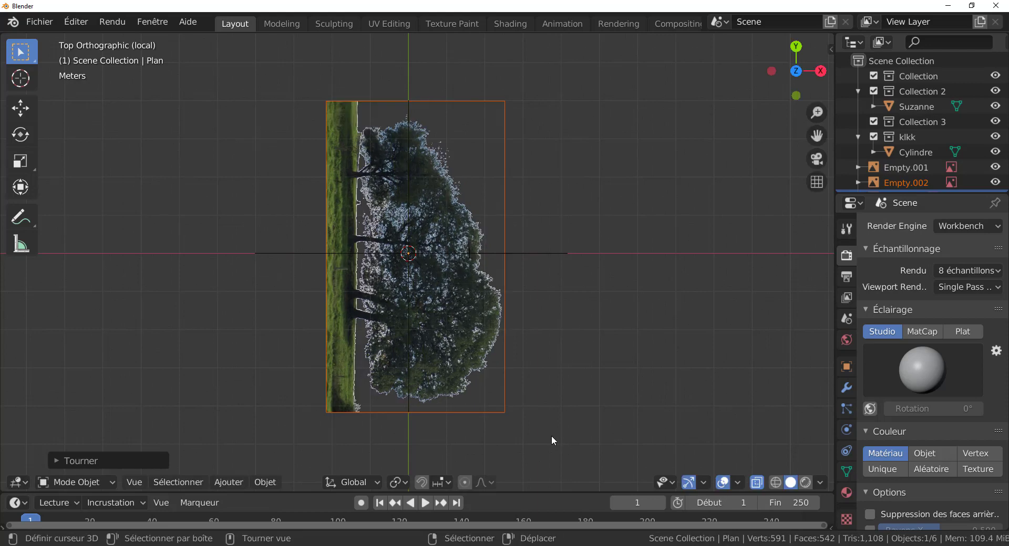
# - Rotate the top-view image 90° around Z so the trees stand upright in the top view
pyautogui.write('rz90')
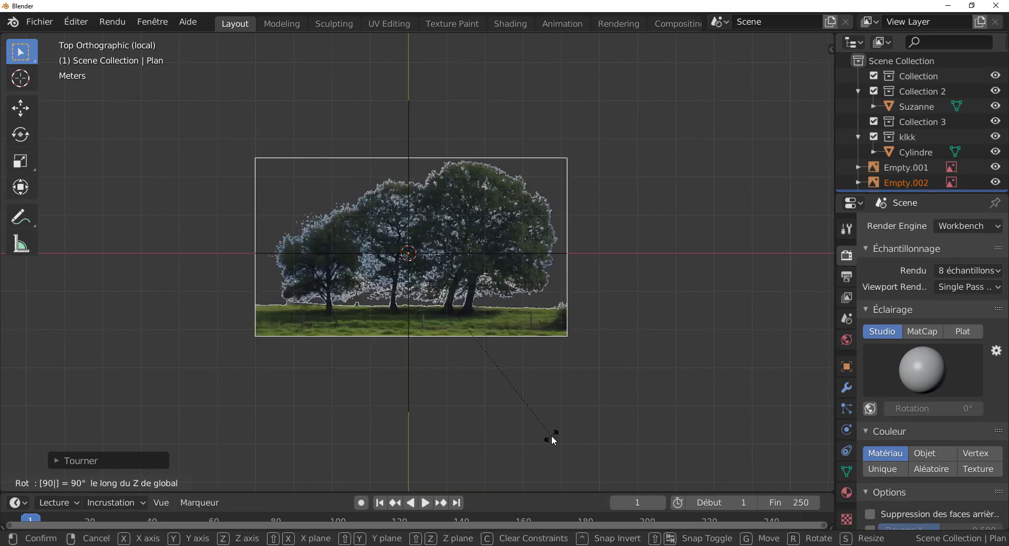
pyautogui.press('Return')
pyautogui.moveTo(551, 436); pyautogui.dragTo(552, 350, button='middle')
pyautogui.press('Tab')
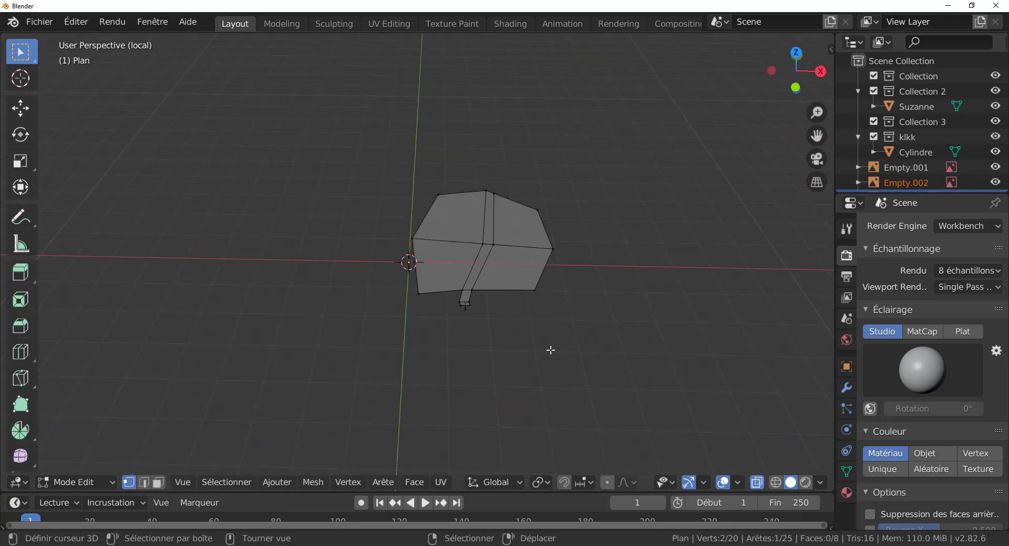
pyautogui.click(209, 488)
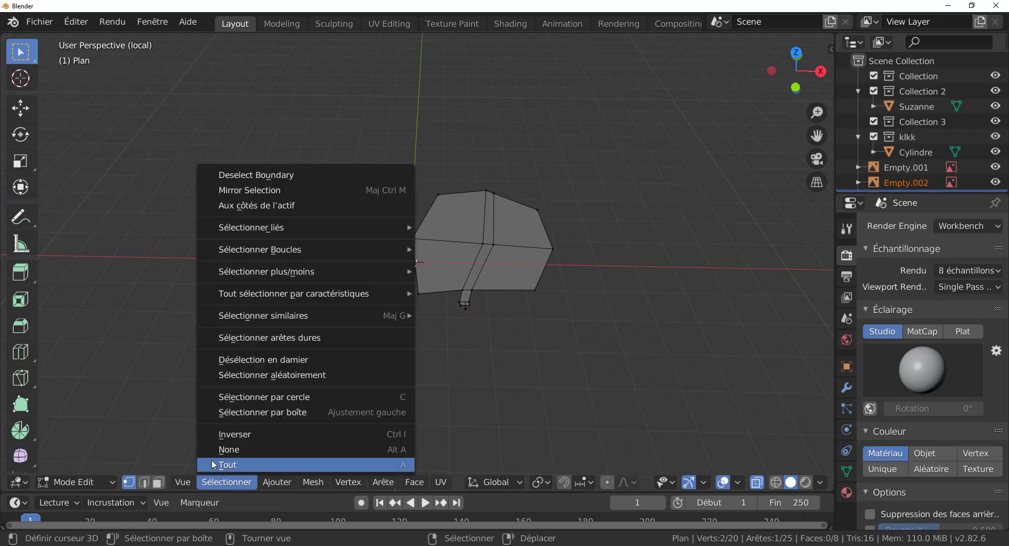
pyautogui.click(276, 483)
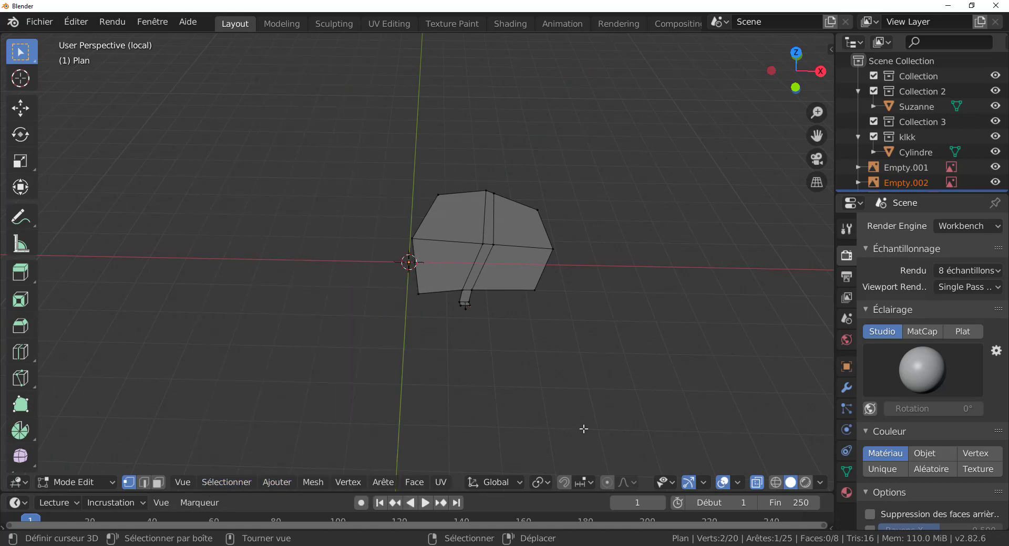
pyautogui.press('Tab')
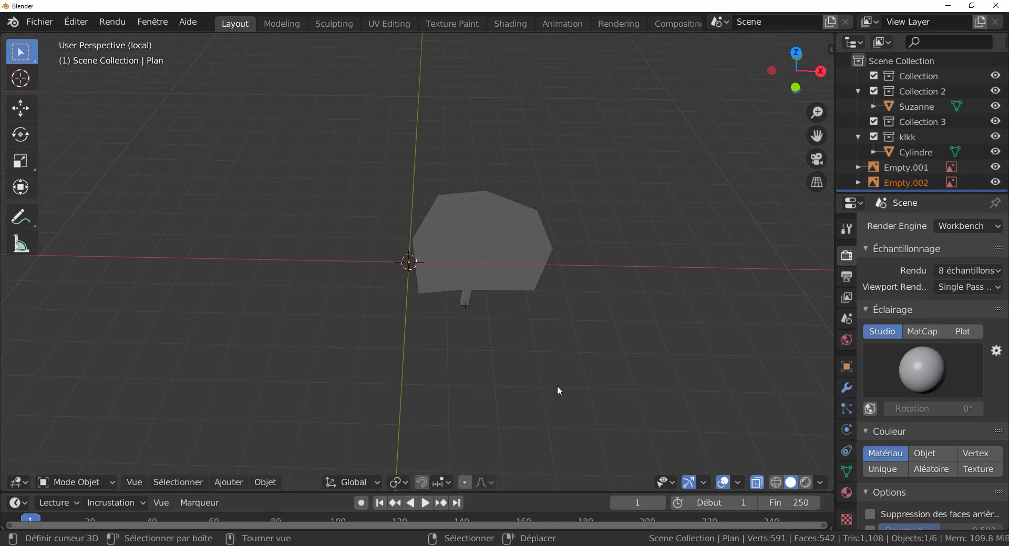
# - Select all the objects in the local view and delete them
pyautogui.press('a')
pyautogui.press('x')
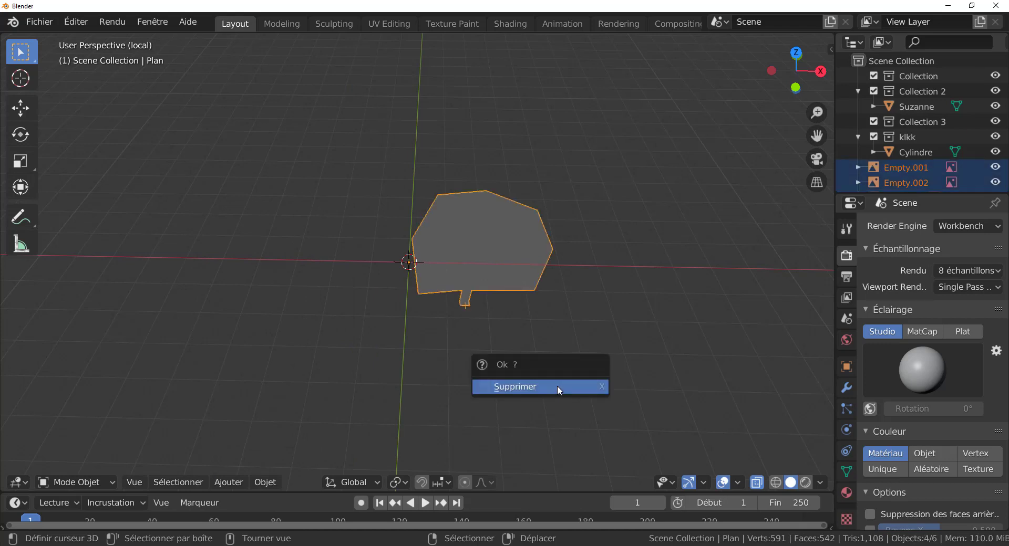
pyautogui.click(556, 386)
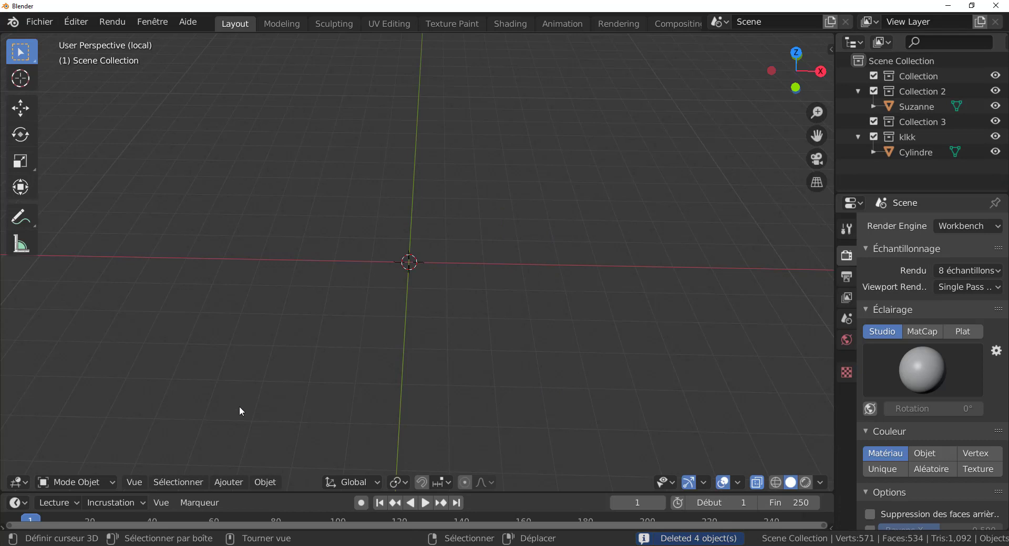
# - Add arbre 7.png from the arbres folder as a reference image aligned to the view
pyautogui.click(223, 478)
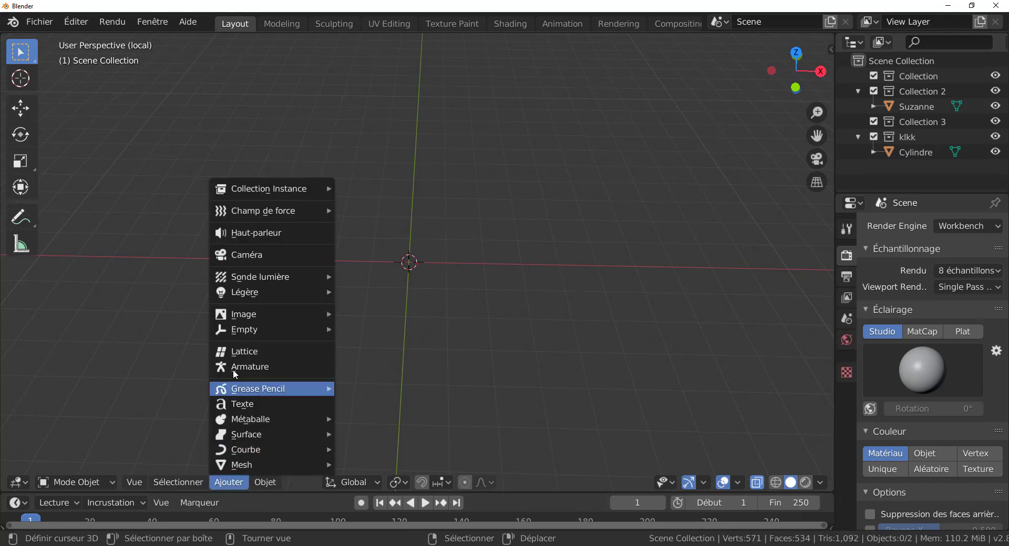
pyautogui.moveTo(247, 314)
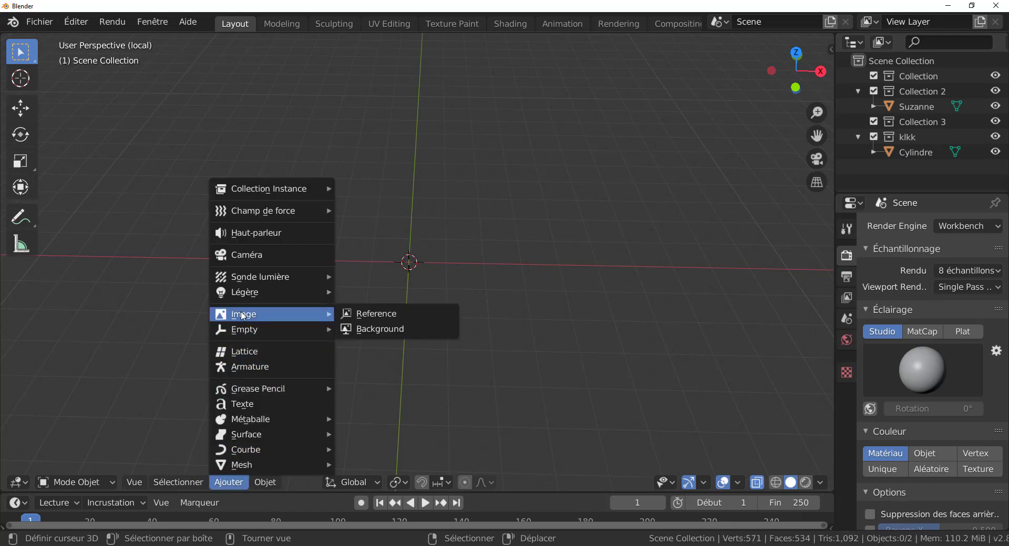
pyautogui.click(382, 314)
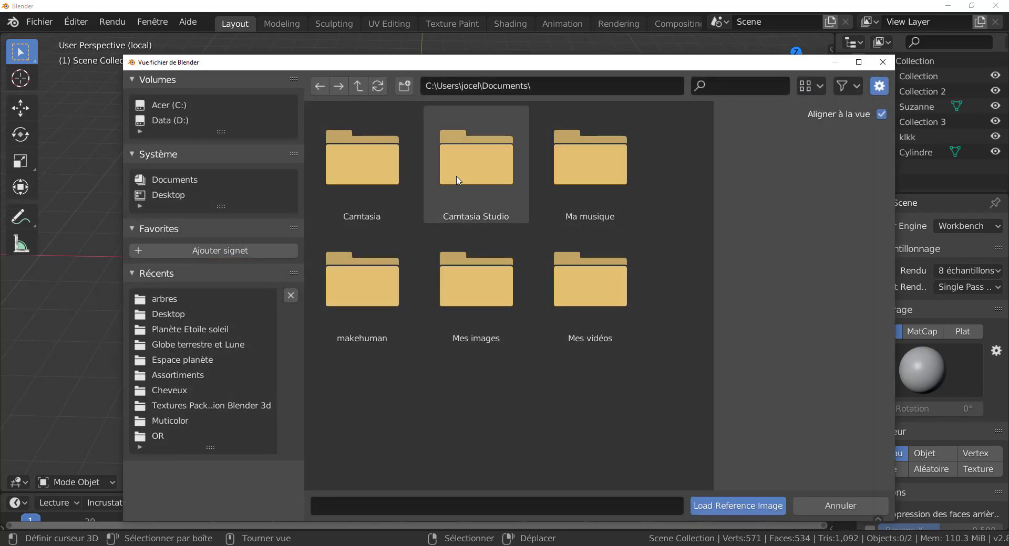
pyautogui.click(156, 299)
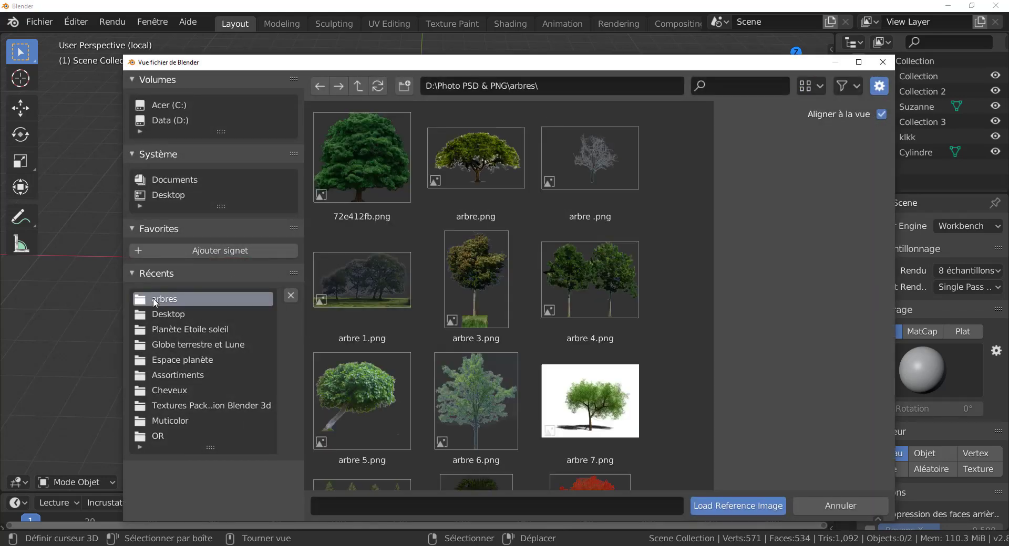
pyautogui.click(577, 289)
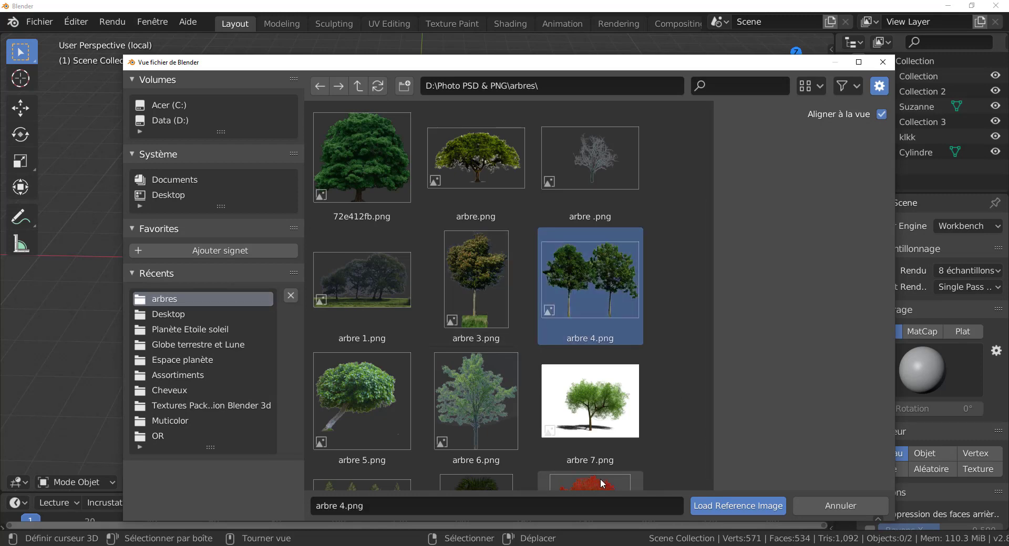
pyautogui.click(582, 390)
pyautogui.scroll(-1, 680, 395)
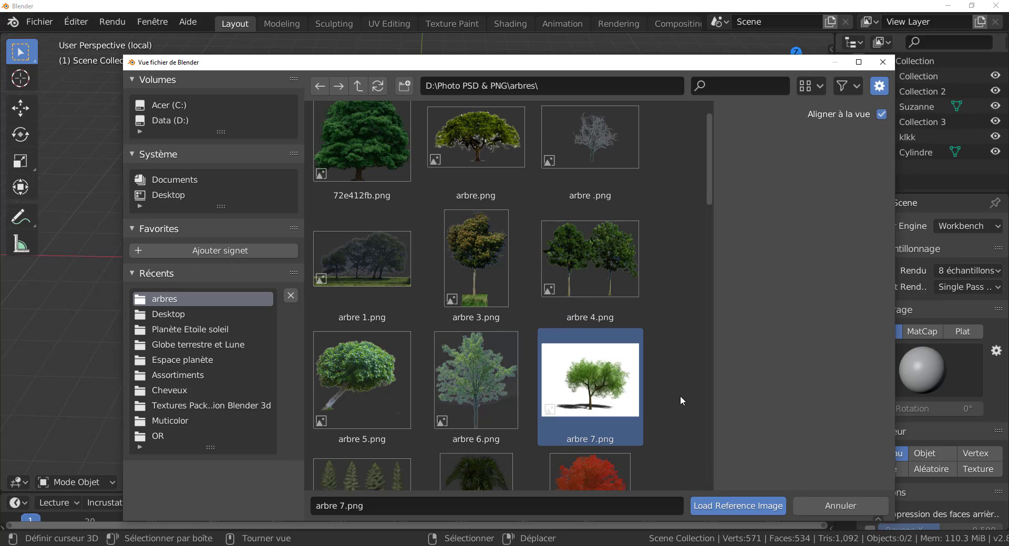
pyautogui.scroll(-1, 680, 396)
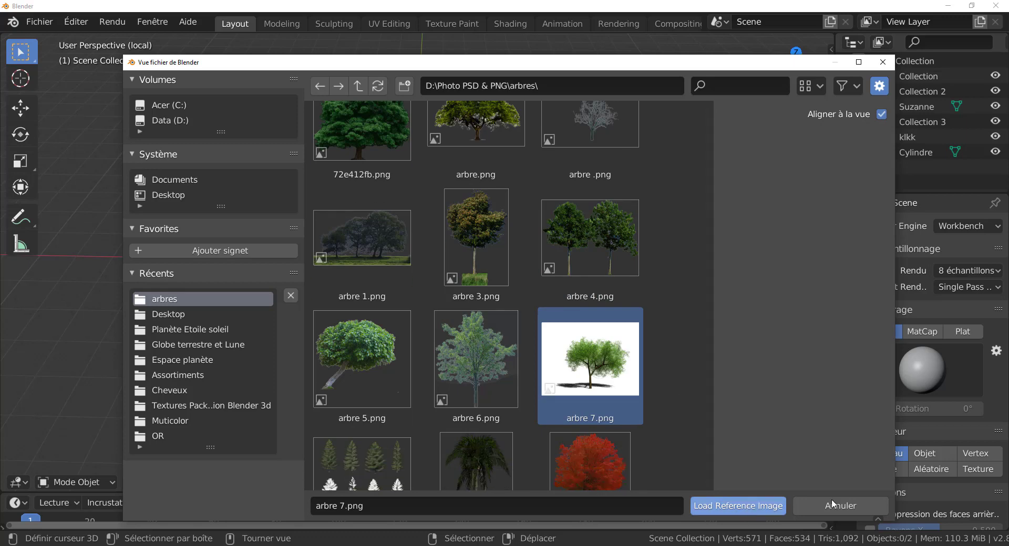
pyautogui.click(744, 507)
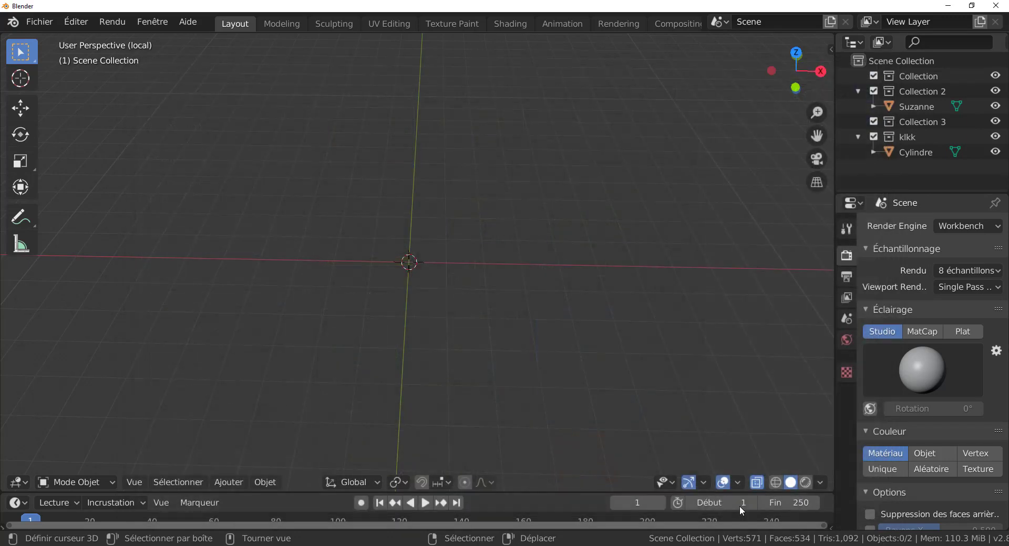
# - Try to move the tree reference image, then delete it
pyautogui.press('KP_1')
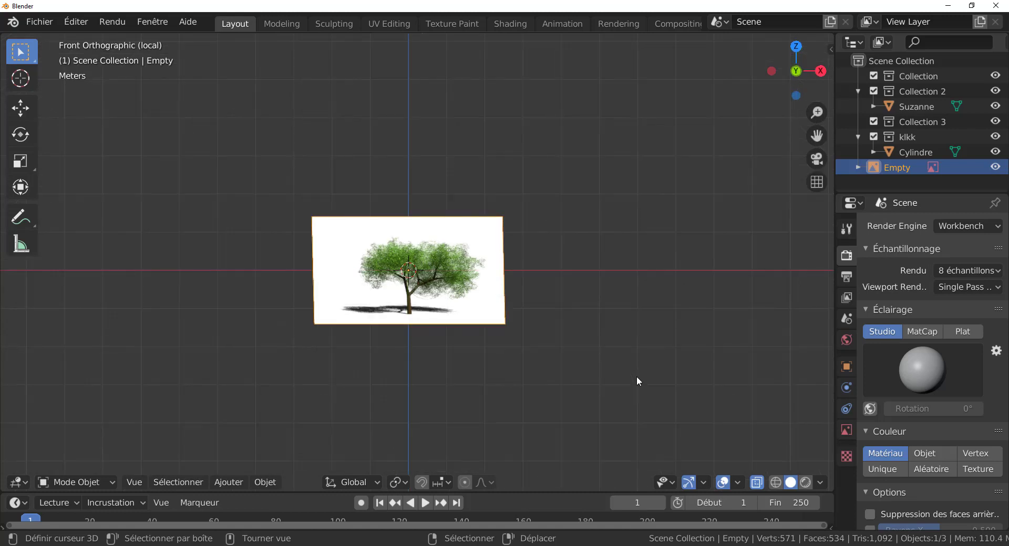
pyautogui.moveTo(644, 381); pyautogui.dragTo(547, 388, button='middle')
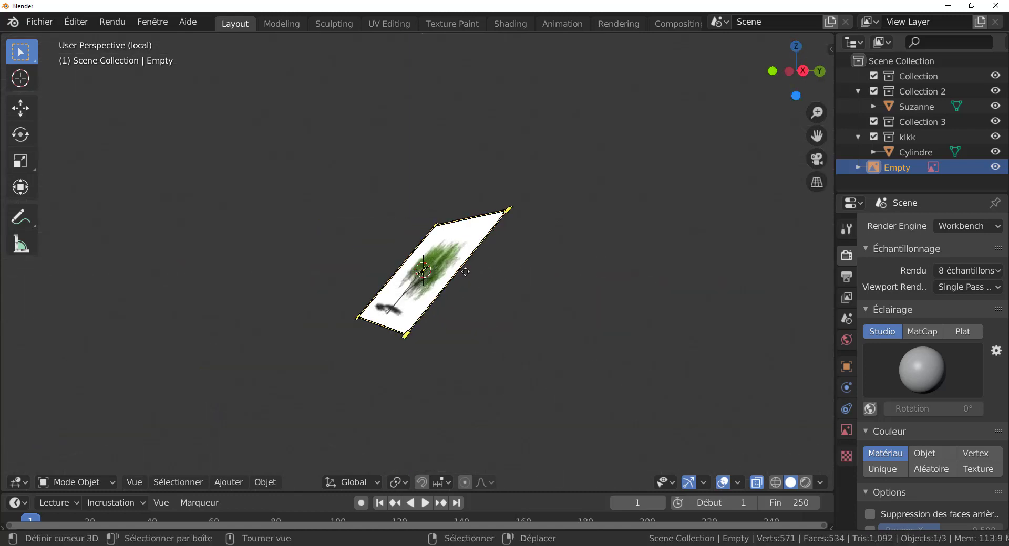
pyautogui.press('g')
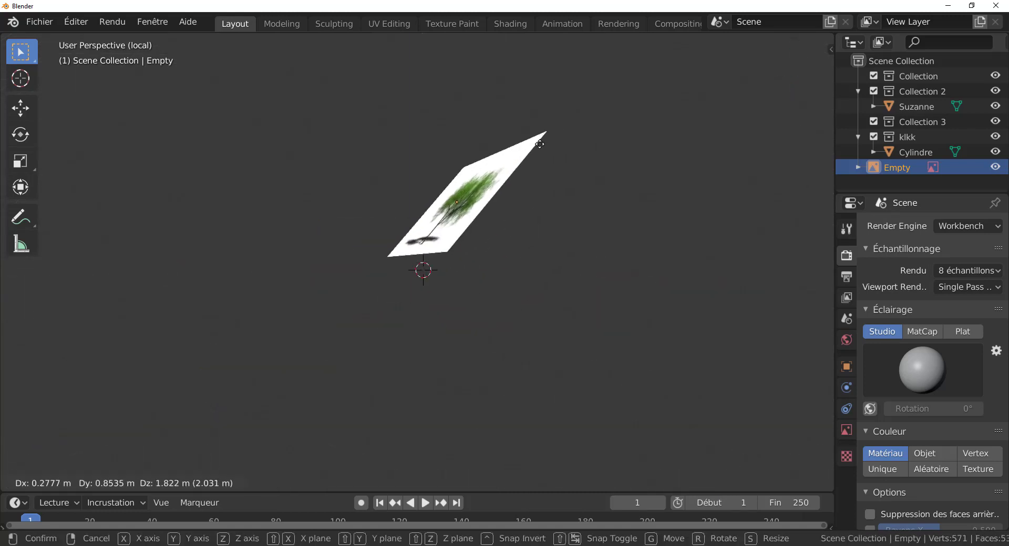
pyautogui.press('Escape')
pyautogui.moveTo(513, 266); pyautogui.dragTo(658, 333, button='middle')
pyautogui.press('x')
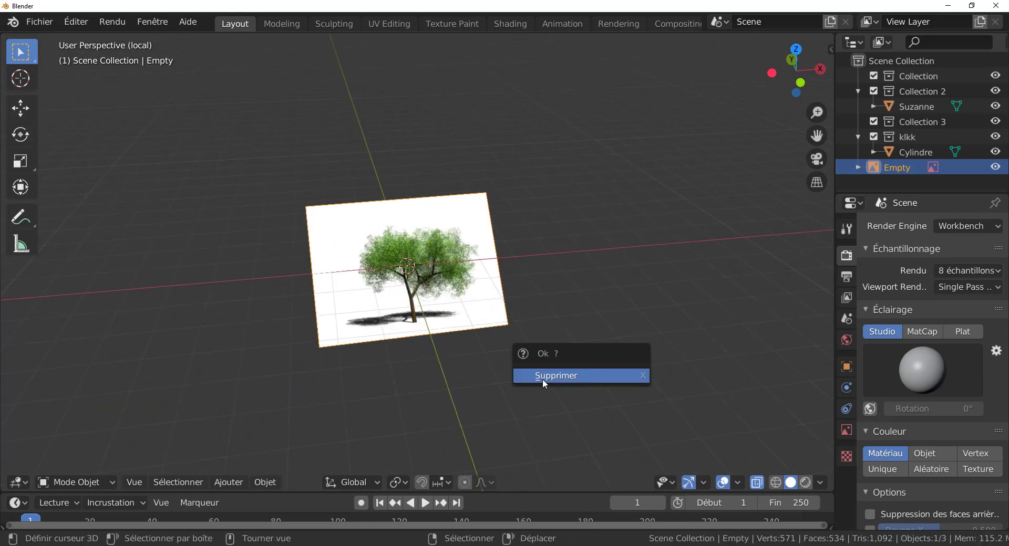
pyautogui.click(543, 380)
# - In the front view, add 707px-Mercator_projection_SW.bmp from the Globe terrestre et Lune folder as a reference image
pyautogui.press('KP_1')
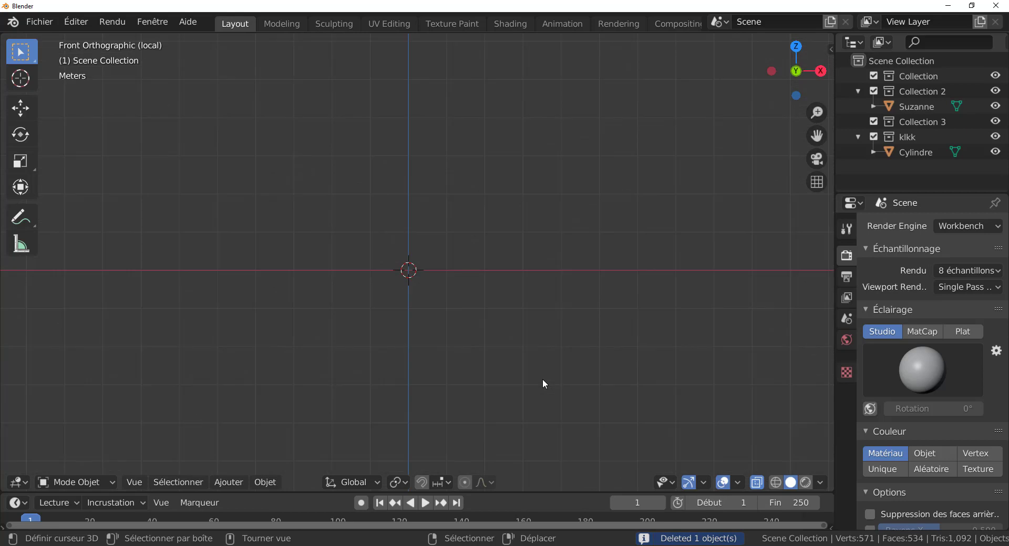
pyautogui.scroll(2, 542, 379)
pyautogui.click(228, 482)
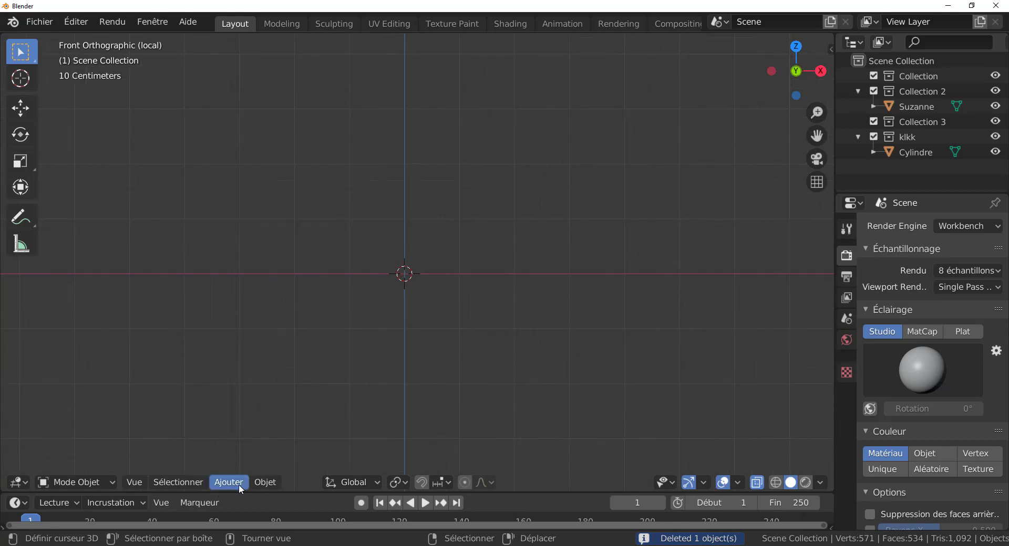
pyautogui.moveTo(245, 318)
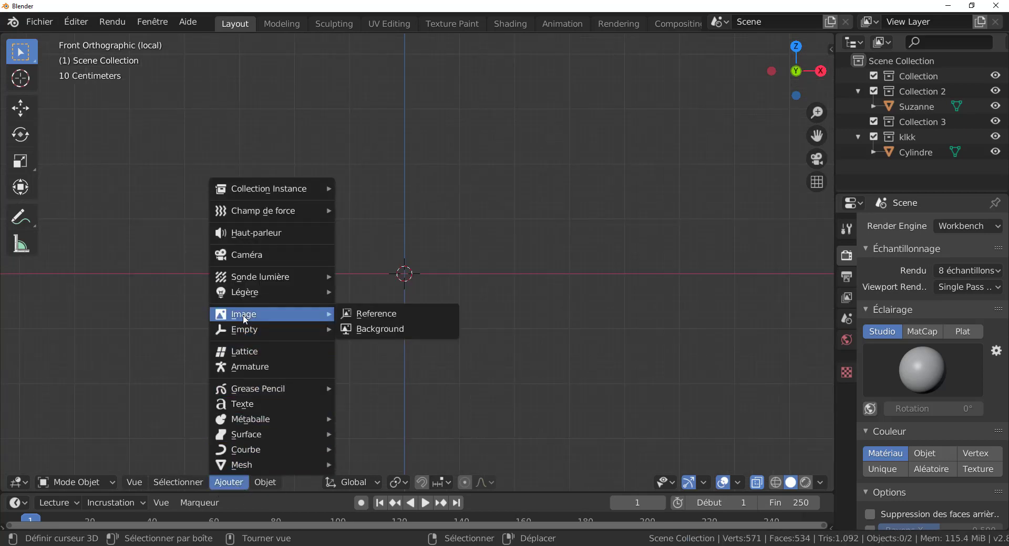
pyautogui.click(387, 317)
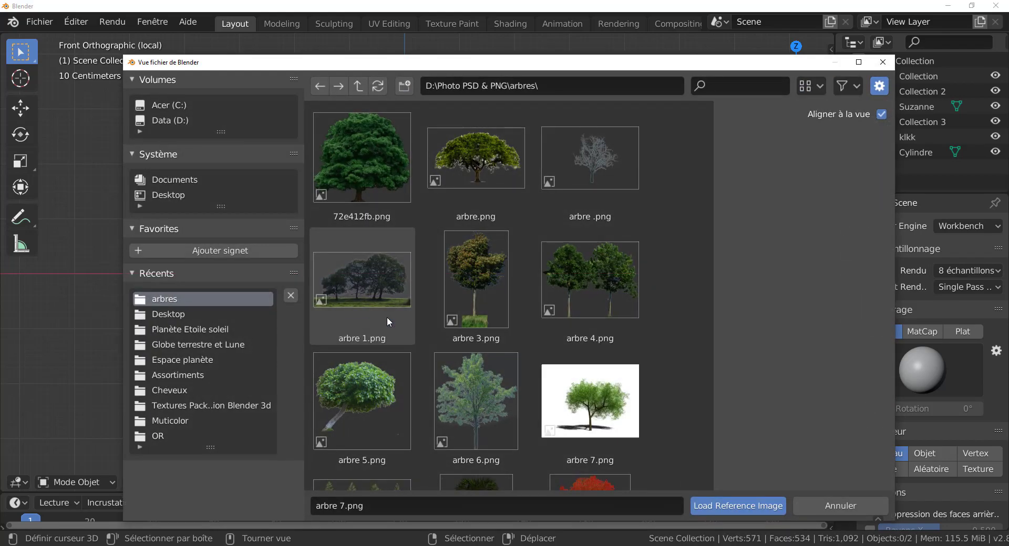
pyautogui.click(174, 345)
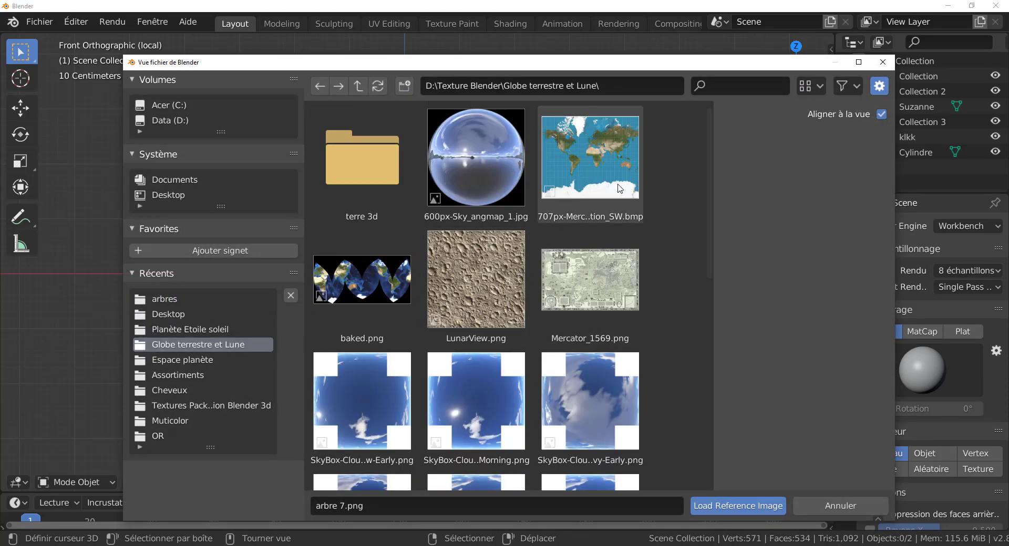
pyautogui.click(589, 156)
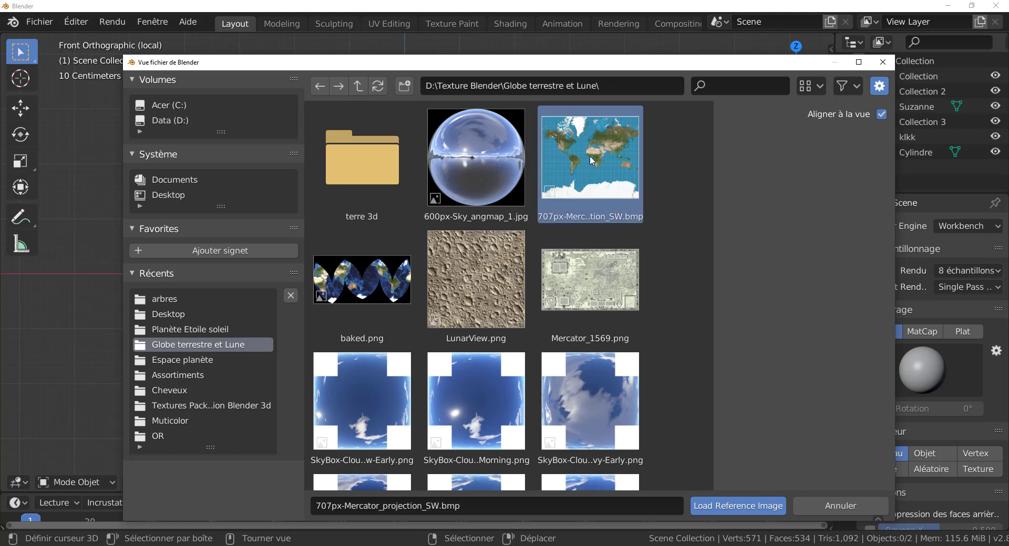
pyautogui.click(732, 507)
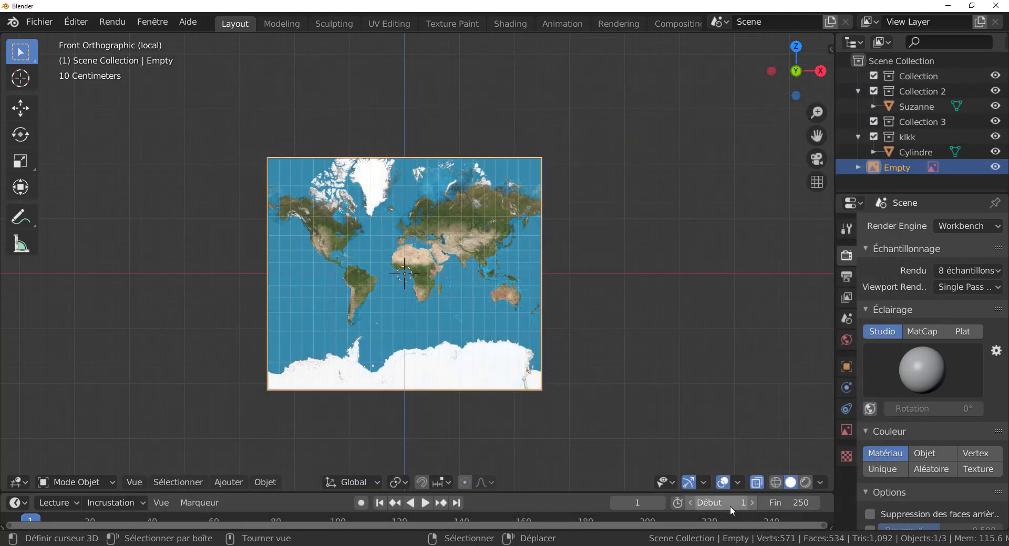
# - Resize the world map image slightly by its edge and corner, and try out moving it
pyautogui.scroll(2, 610, 399)
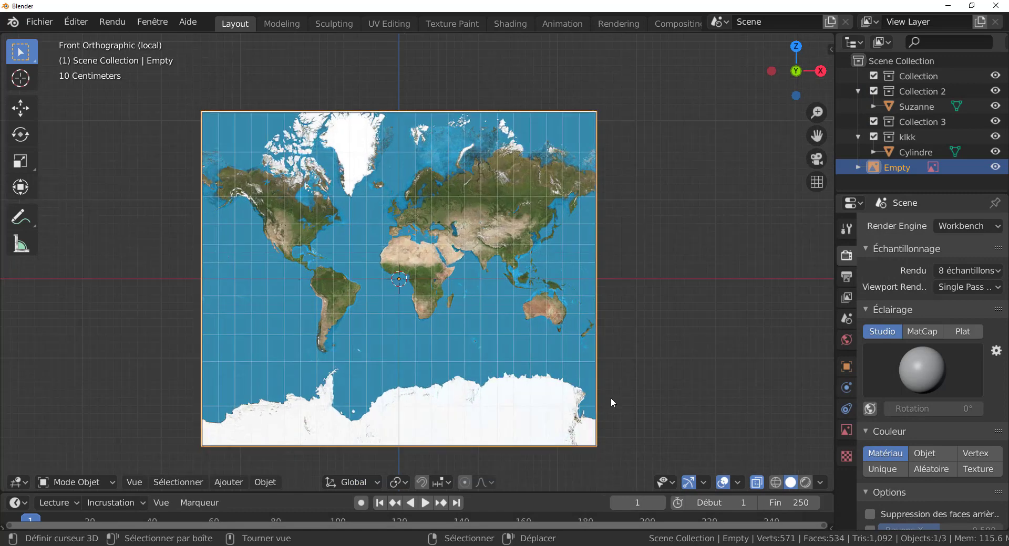
pyautogui.moveTo(593, 336)
pyautogui.mouseDown()
pyautogui.moveTo(683, 331)
pyautogui.moveTo(599, 331)
pyautogui.mouseUp()
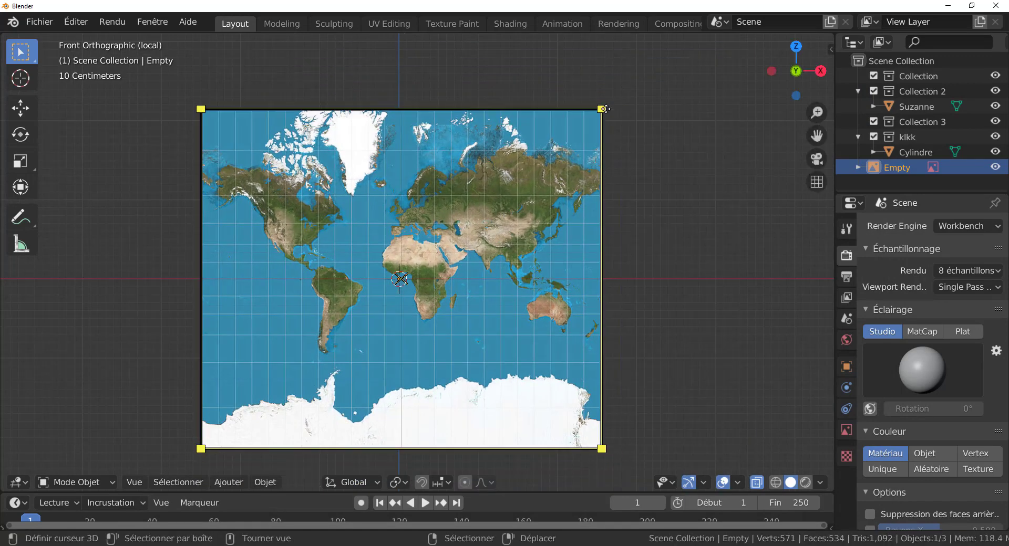
pyautogui.moveTo(605, 109); pyautogui.dragTo(581, 127)
pyautogui.rightClick(581, 127)
pyautogui.press('g')
pyautogui.rightClick(582, 264)
pyautogui.moveTo(603, 115)
pyautogui.mouseDown()
pyautogui.moveTo(675, 42)
pyautogui.moveTo(512, 197)
pyautogui.moveTo(603, 130)
pyautogui.mouseUp()
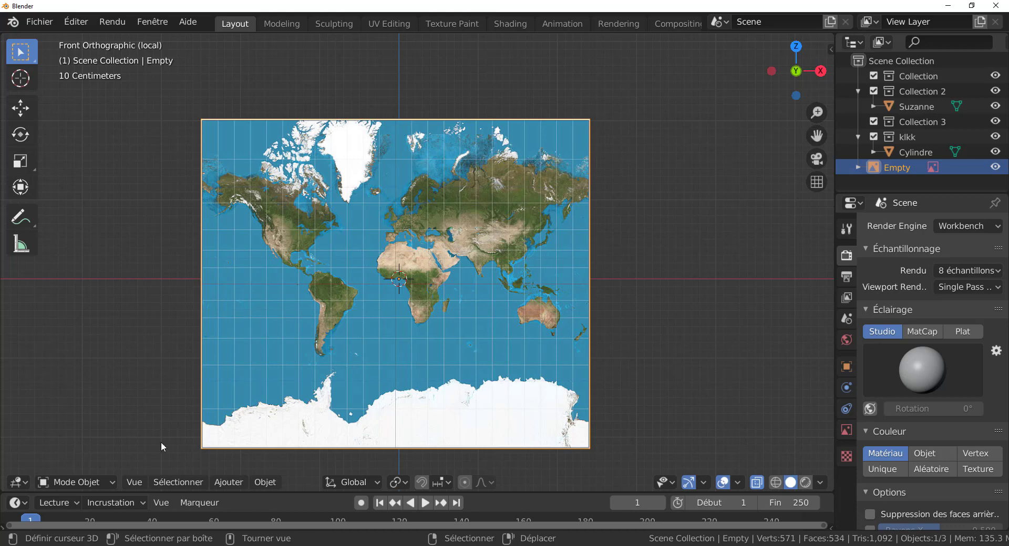
pyautogui.moveTo(577, 298)
pyautogui.scroll(-3, 575, 297)
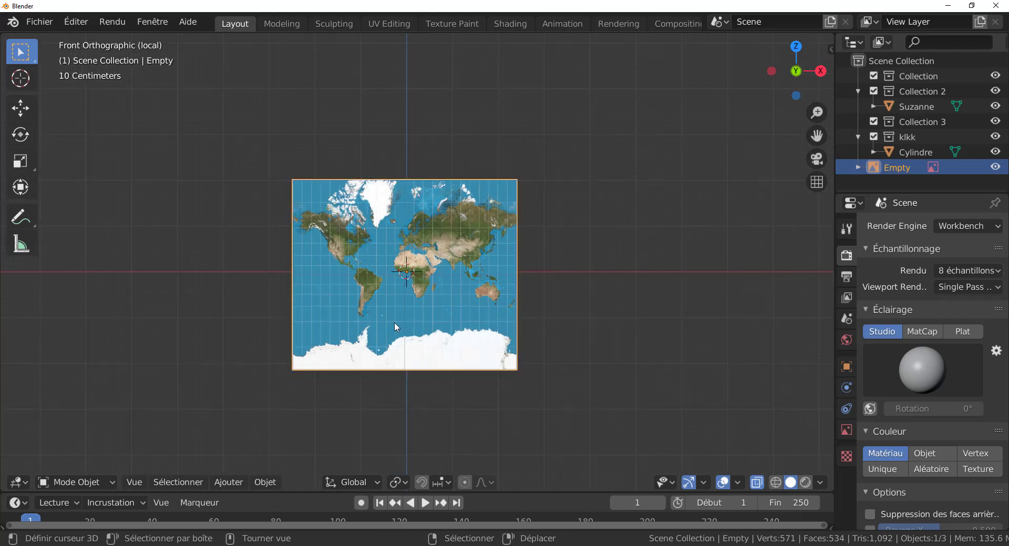
pyautogui.press('g')
pyautogui.press('Escape')
# - Duplicate the world map image in place, rotate the copy 90° around Z and check it in the side, front and back views
pyautogui.hotkey('shift', 'd')
pyautogui.press('Escape')
pyautogui.write('r')
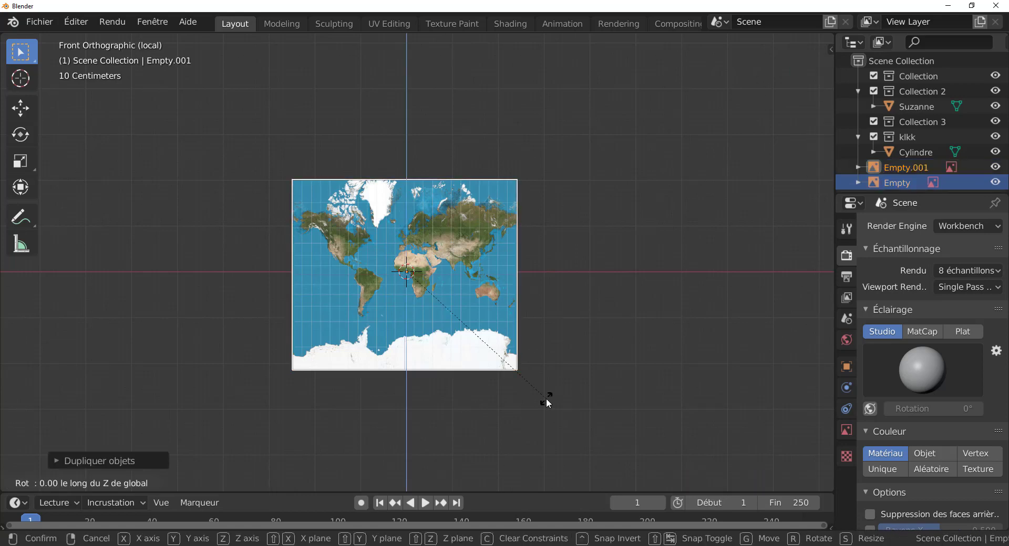
pyautogui.write('90')
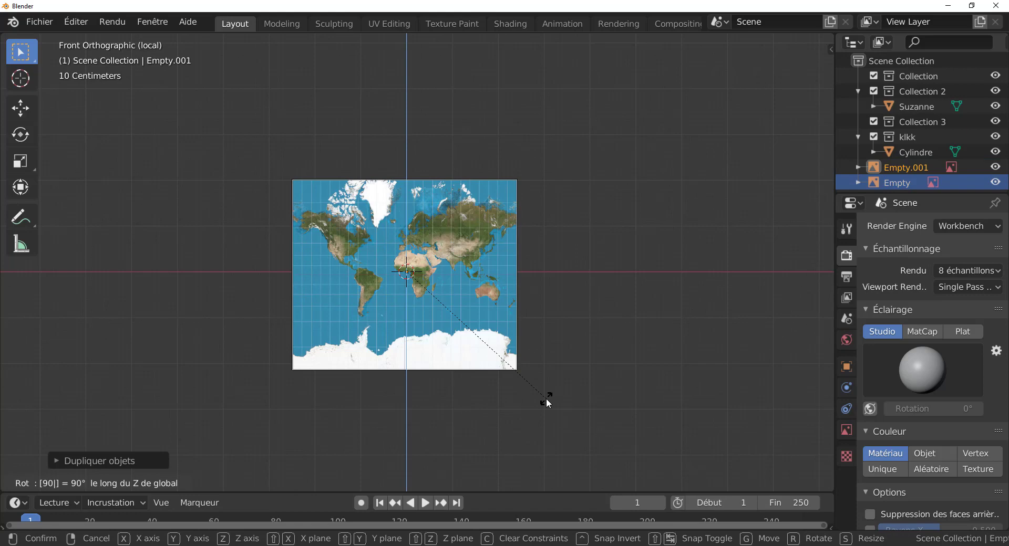
pyautogui.press('Return')
pyautogui.press('KP_3')
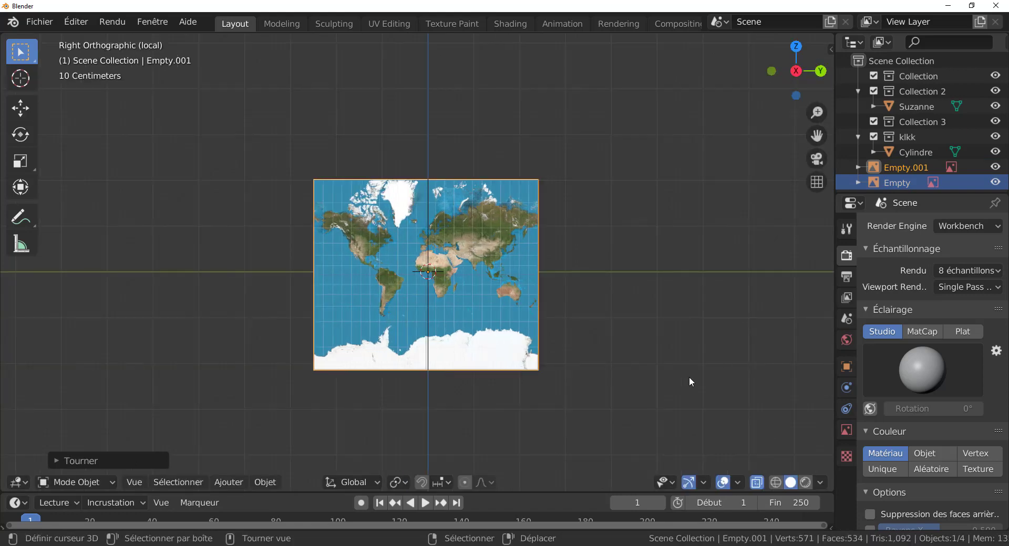
pyautogui.press('KP_1')
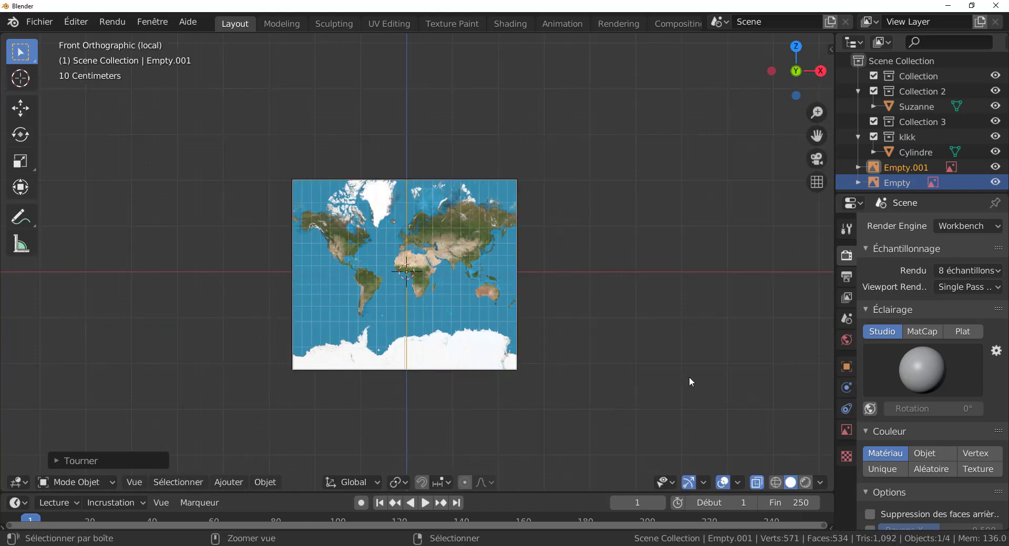
pyautogui.press('ctrl+KP_3')
pyautogui.press('ctrl+KP_1')
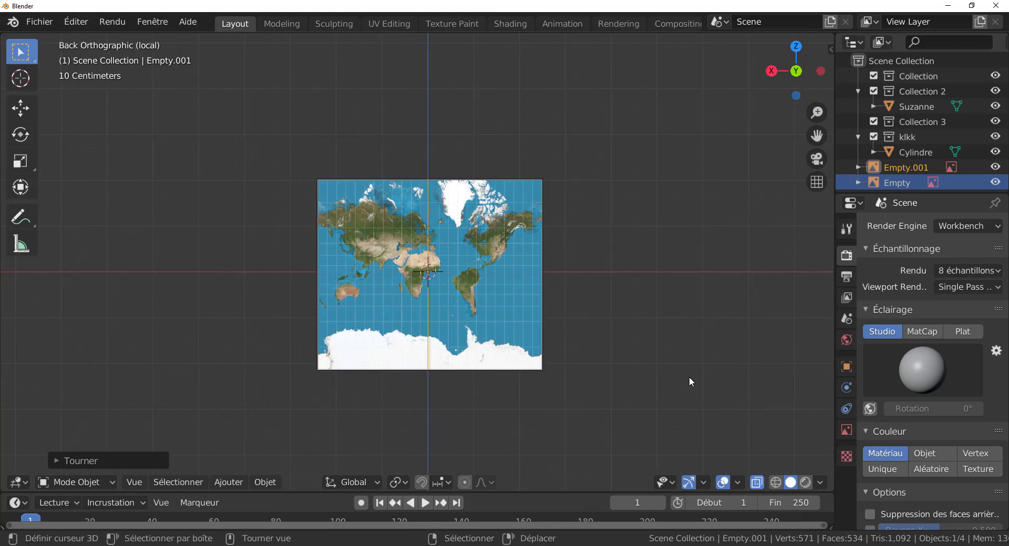
# - In the top view, duplicate the front map image in place and rotate the copy 90° around X
pyautogui.press('KP_7')
pyautogui.scroll(4, 689, 377)
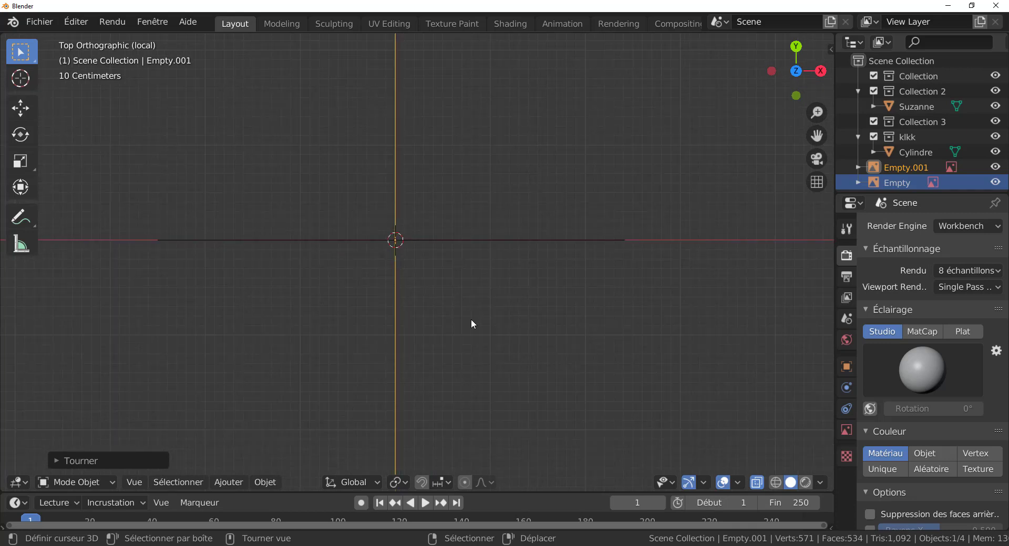
pyautogui.click(454, 241)
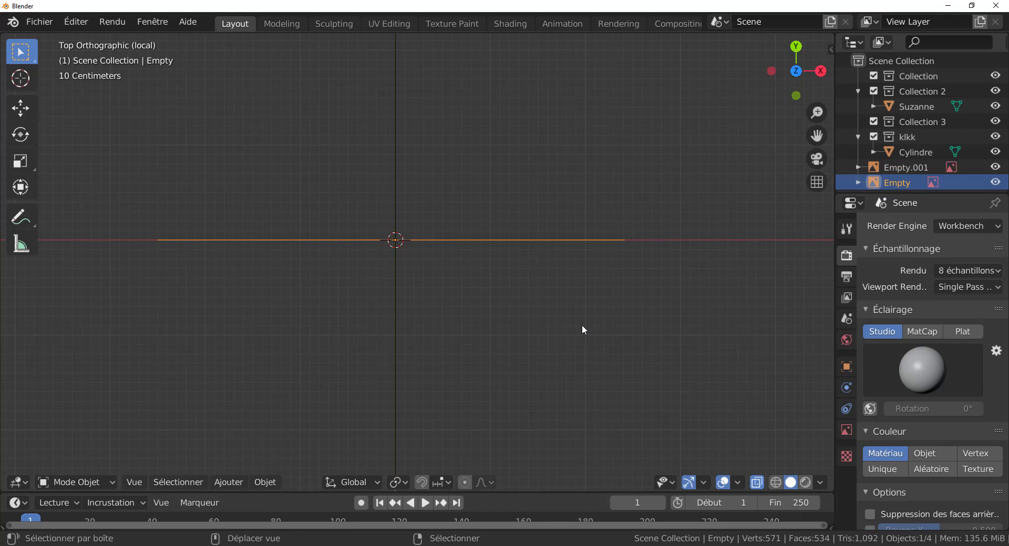
pyautogui.hotkey('shift', 'd')
pyautogui.rightClick(598, 332)
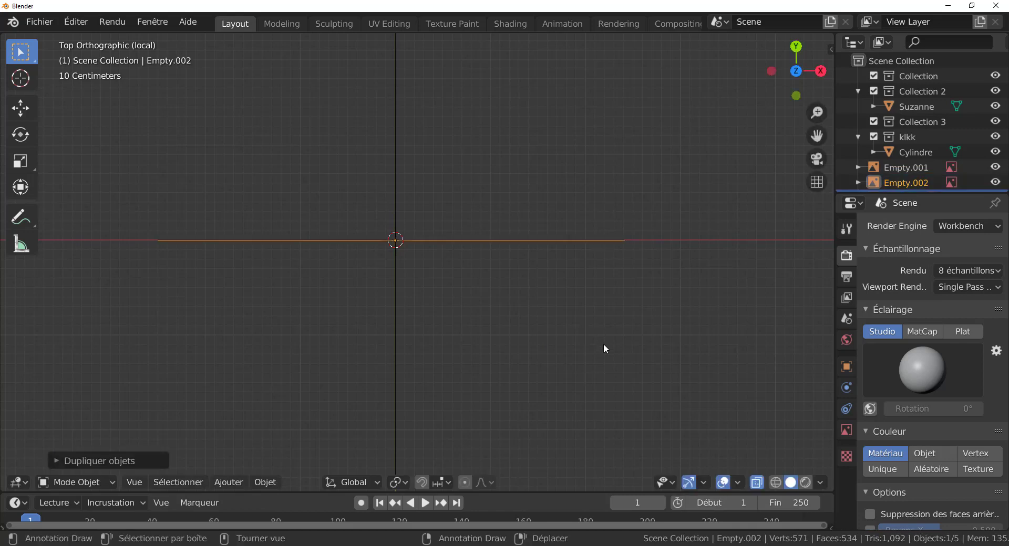
pyautogui.write('rx')
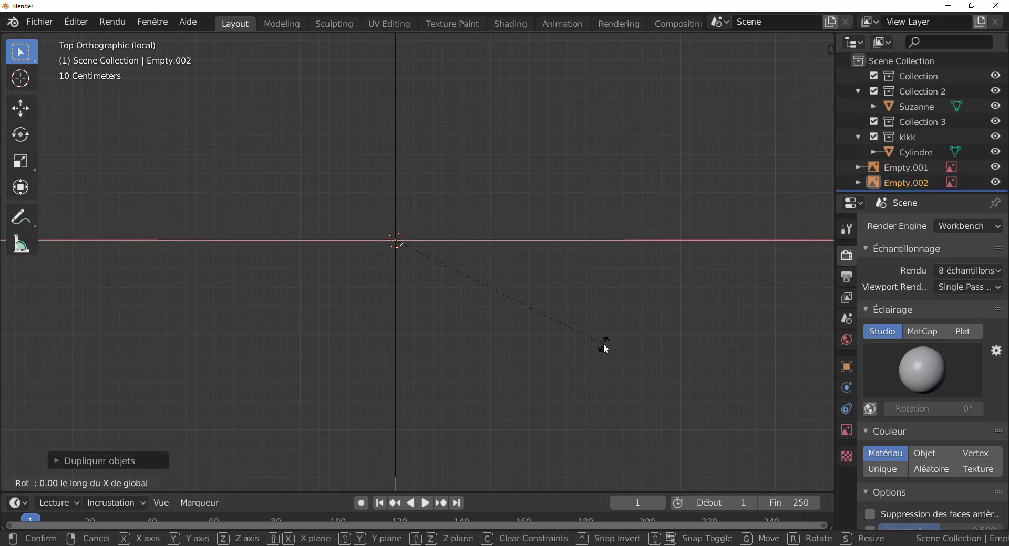
pyautogui.write('90')
pyautogui.press('Return')
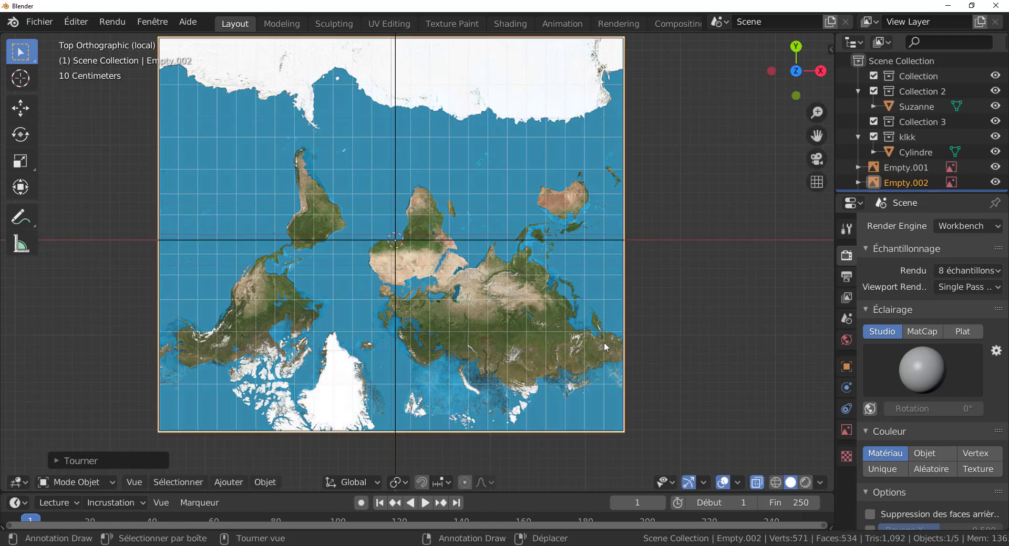
pyautogui.scroll(-3, 604, 342)
pyautogui.moveTo(561, 363); pyautogui.dragTo(597, 274, button='middle')
pyautogui.moveTo(546, 315); pyautogui.dragTo(490, 311, button='middle')
pyautogui.scroll(4, 469, 345)
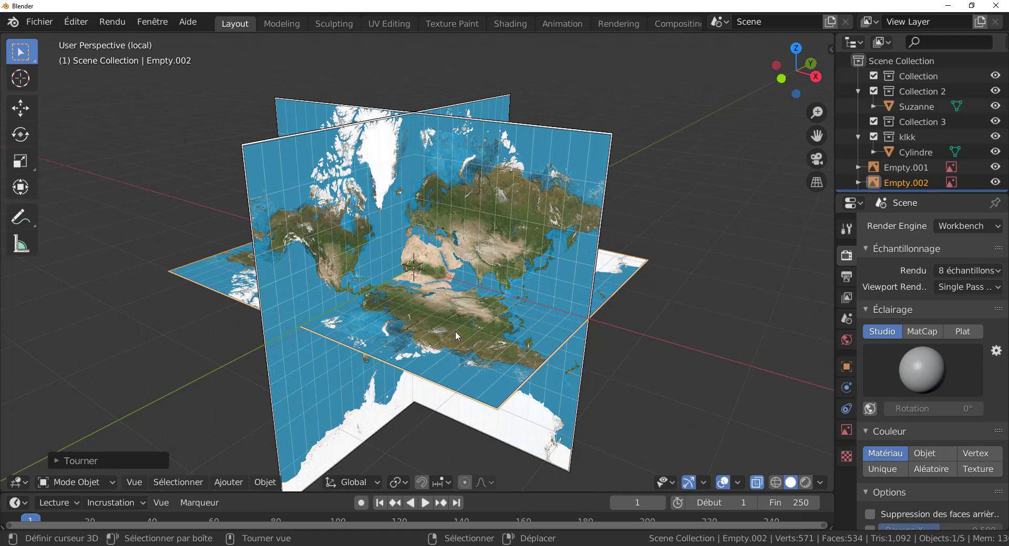
pyautogui.moveTo(455, 331); pyautogui.dragTo(669, 354, button='middle')
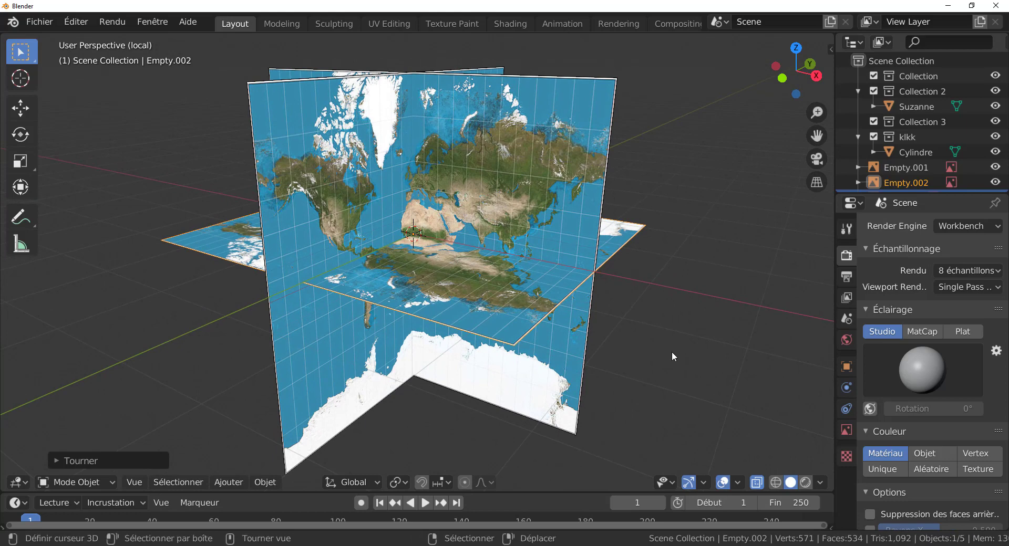